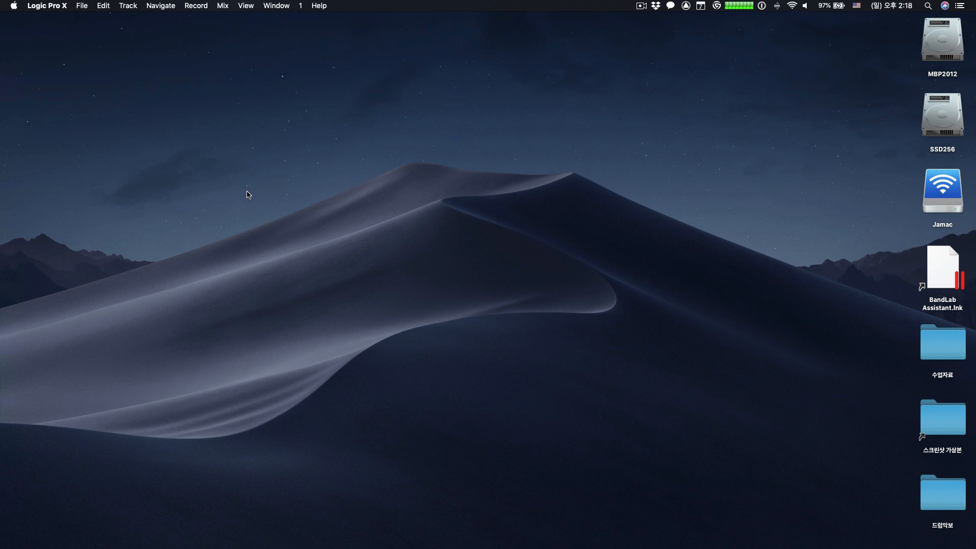
- Create a new project with an R&B Drummer track routed to Output 1 + 2, with Open Library enabled
{"action": "left_click", "coordinate": [84, 6]}
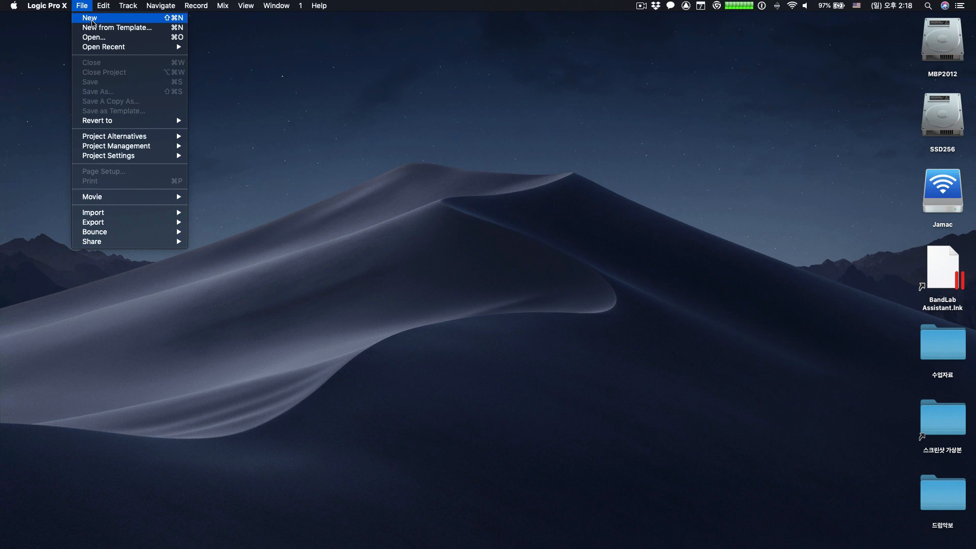
{"action": "left_click", "coordinate": [92, 22]}
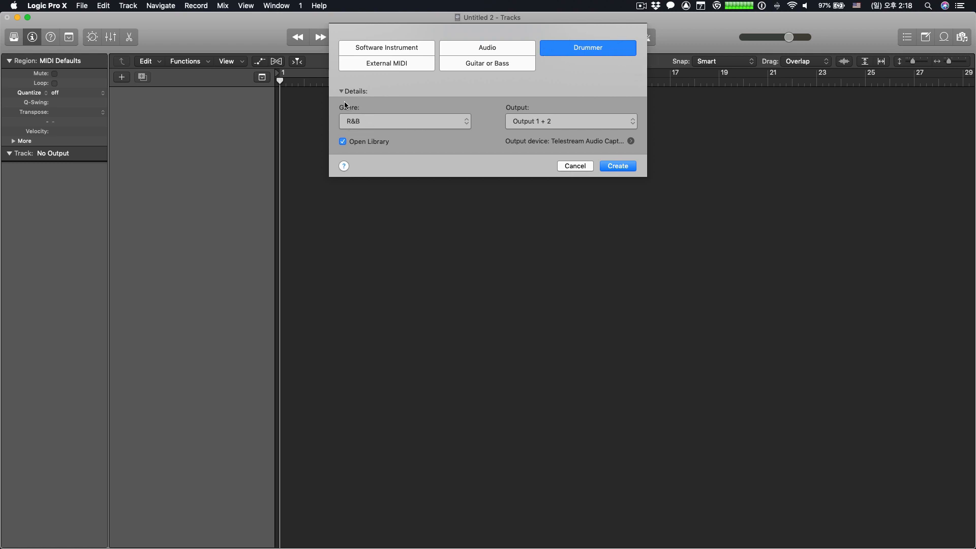
{"action": "left_click", "coordinate": [467, 123]}
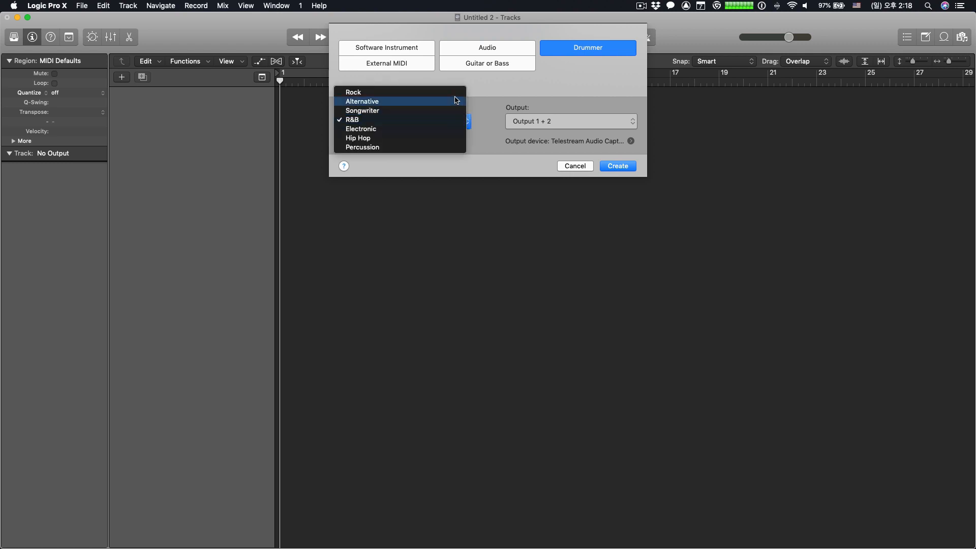
{"action": "left_click", "coordinate": [474, 142]}
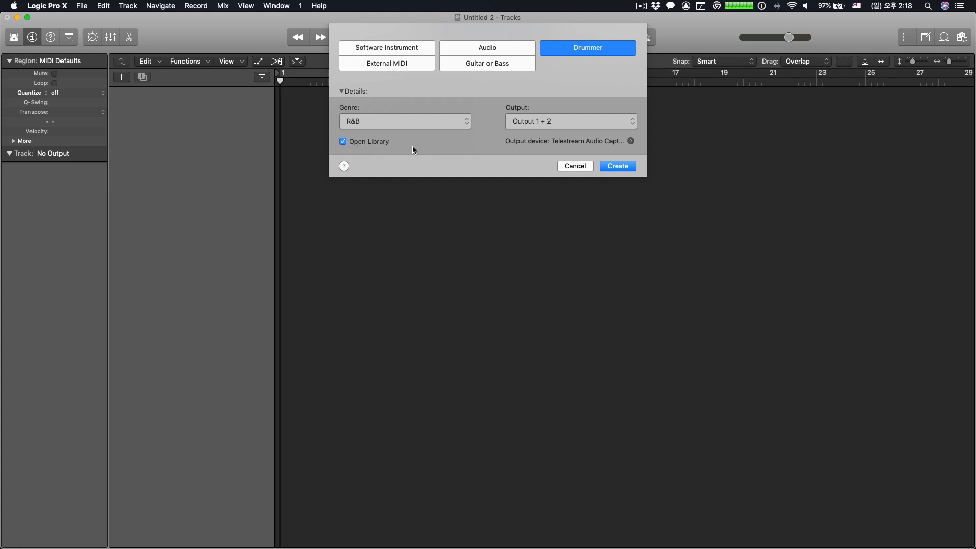
{"action": "left_click", "coordinate": [467, 122]}
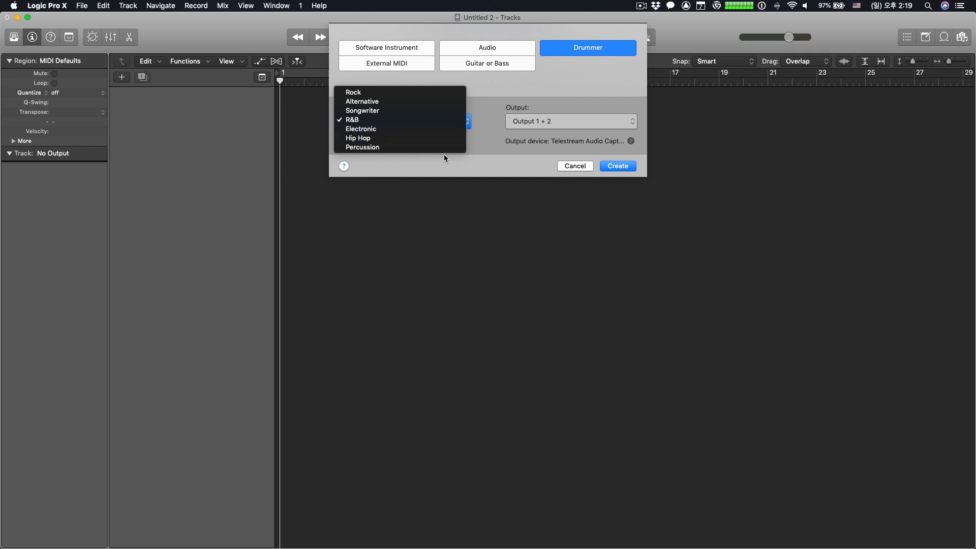
{"action": "left_click", "coordinate": [487, 147]}
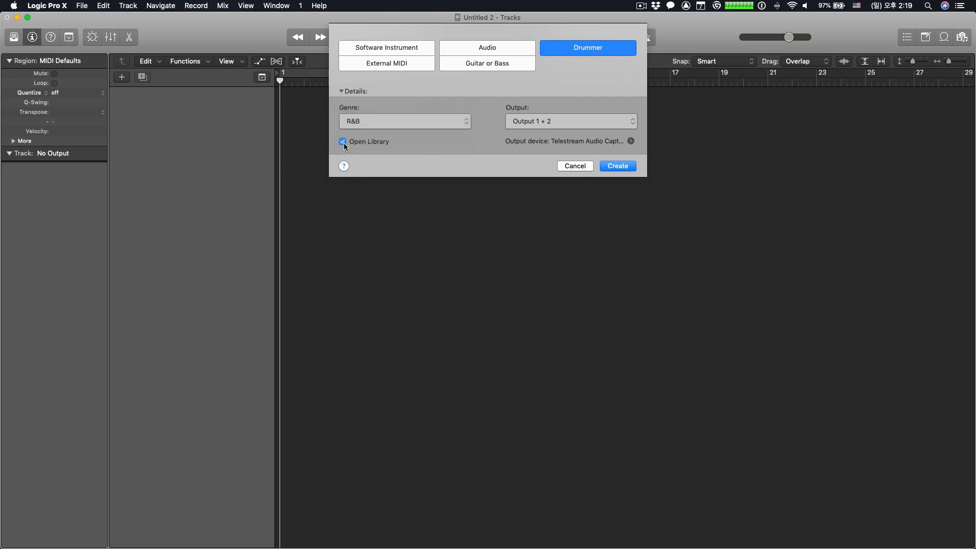
{"action": "left_click", "coordinate": [383, 143]}
{"action": "left_click", "coordinate": [382, 141]}
{"action": "left_click", "coordinate": [629, 171]}
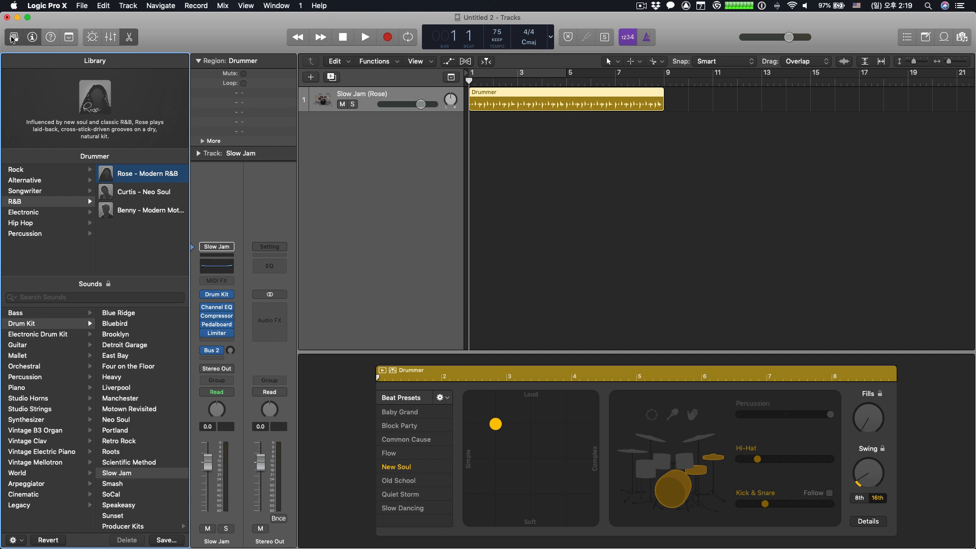
{"action": "left_click", "coordinate": [14, 37]}
{"action": "left_click", "coordinate": [14, 37]}
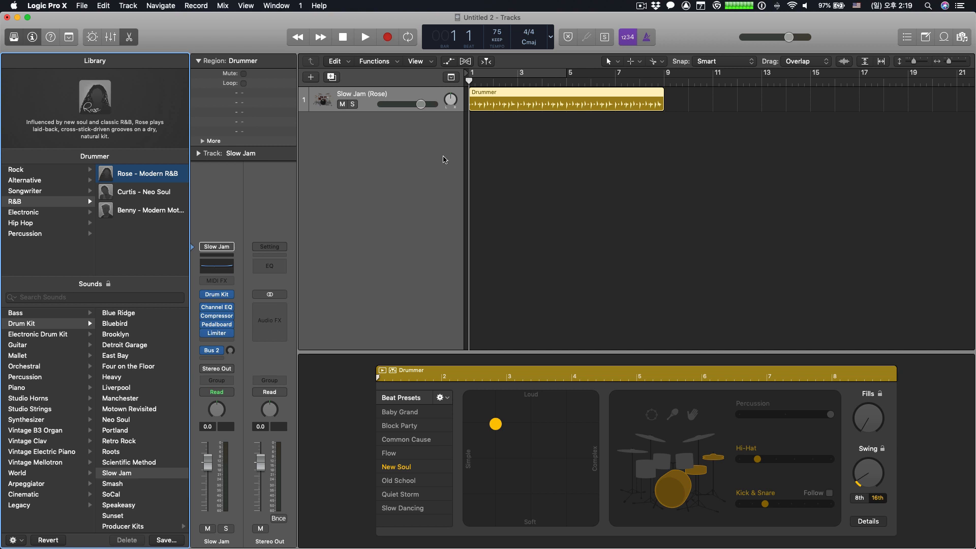
{"action": "left_click", "coordinate": [311, 77]}
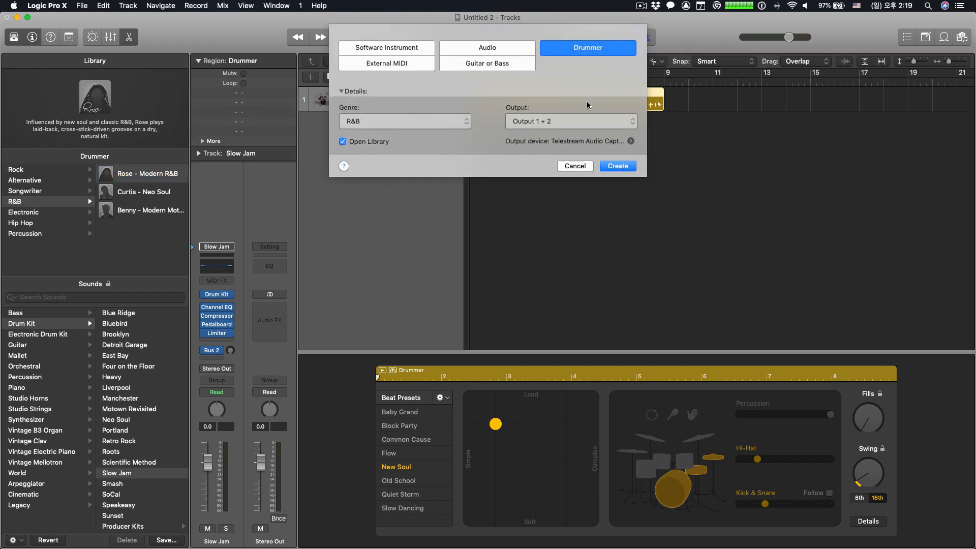
{"action": "left_click", "coordinate": [575, 166]}
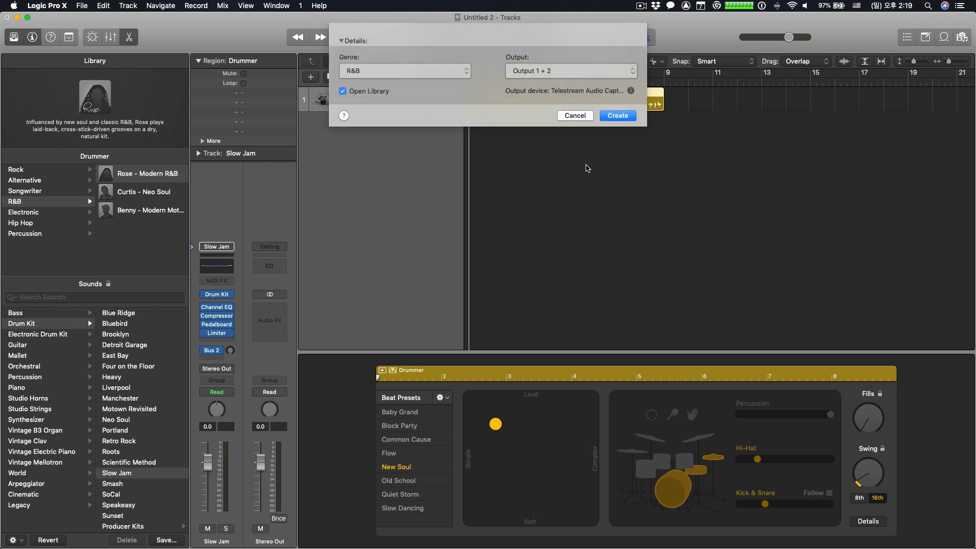
{"action": "left_click", "coordinate": [128, 6]}
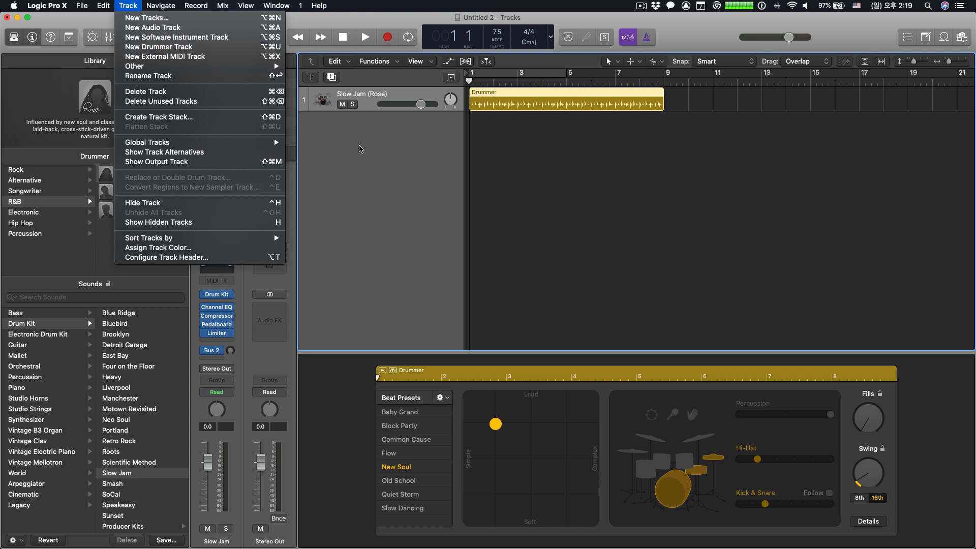
{"action": "left_click", "coordinate": [371, 146]}
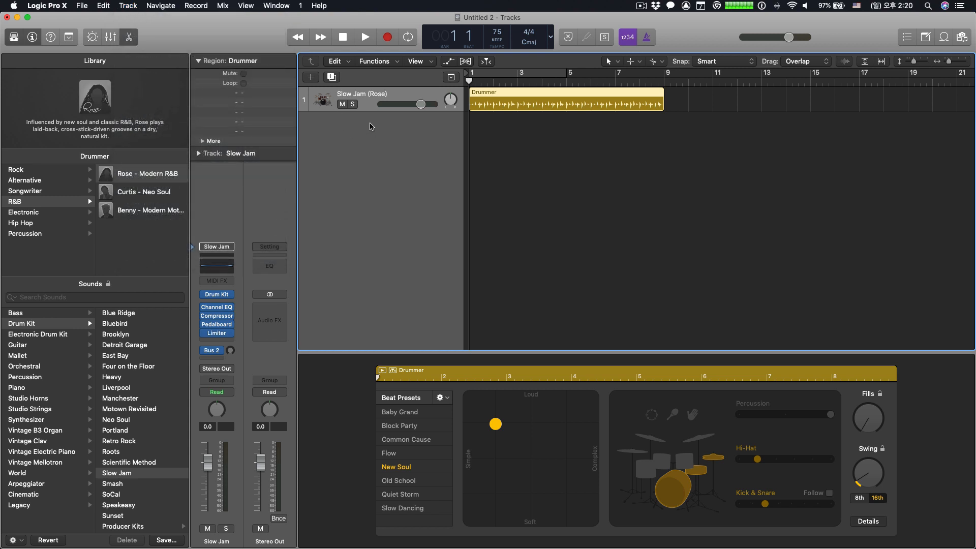
{"action": "right_click", "coordinate": [370, 126]}
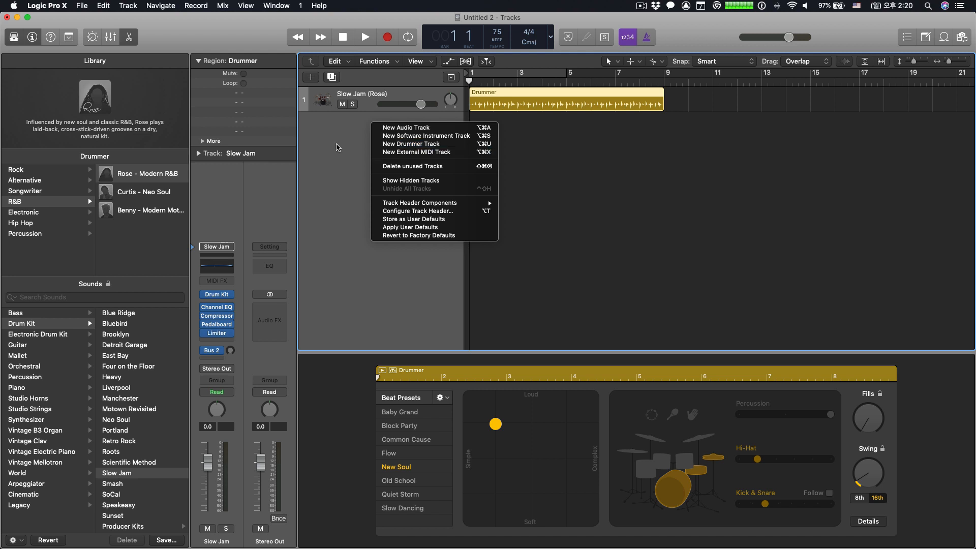
{"action": "left_click", "coordinate": [379, 100]}
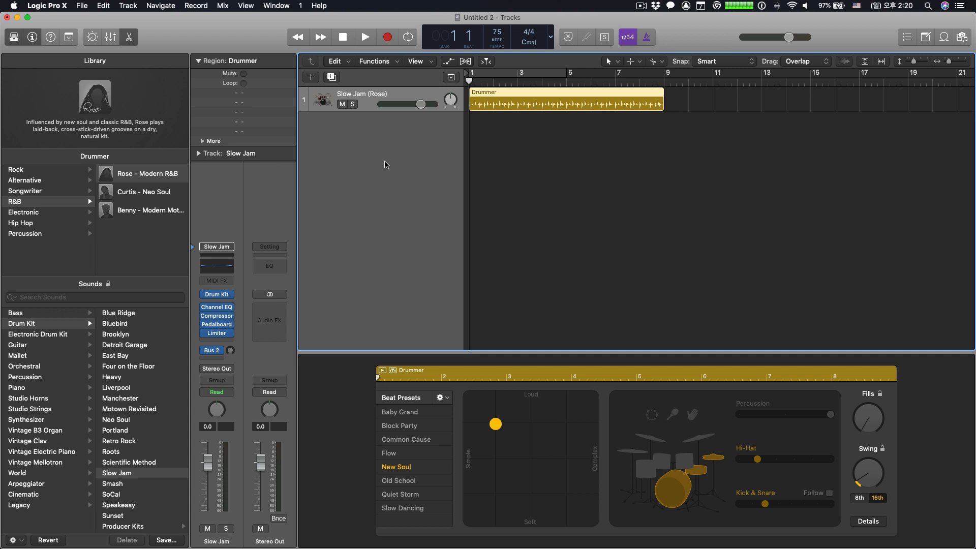
{"action": "right_click", "coordinate": [377, 137]}
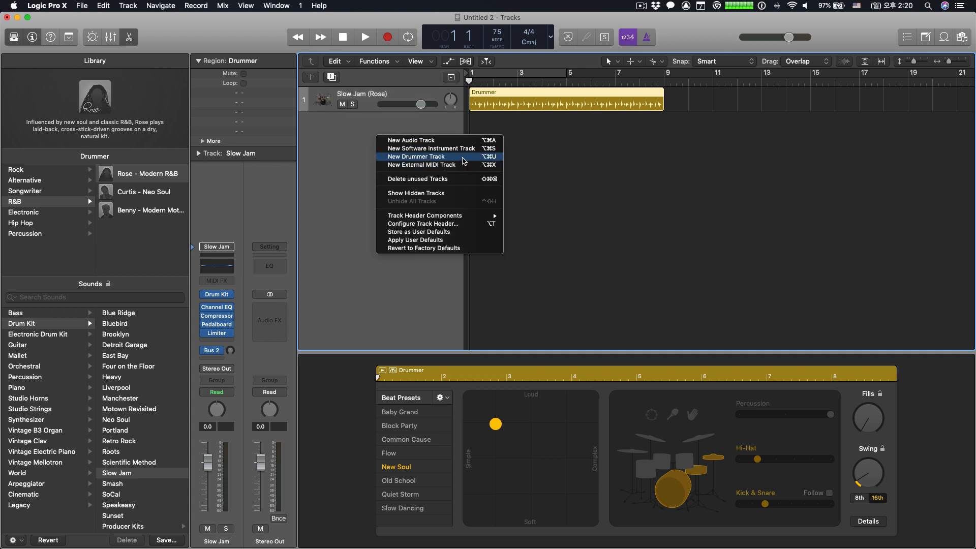
{"action": "left_click", "coordinate": [334, 164]}
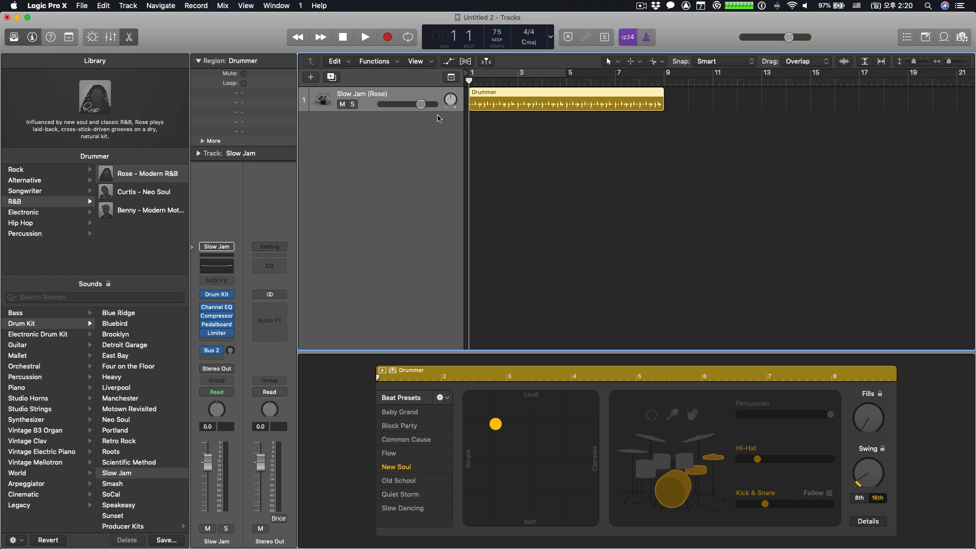
- Add a software instrument track below the drummer track and delete it
{"action": "double_click", "coordinate": [374, 141]}
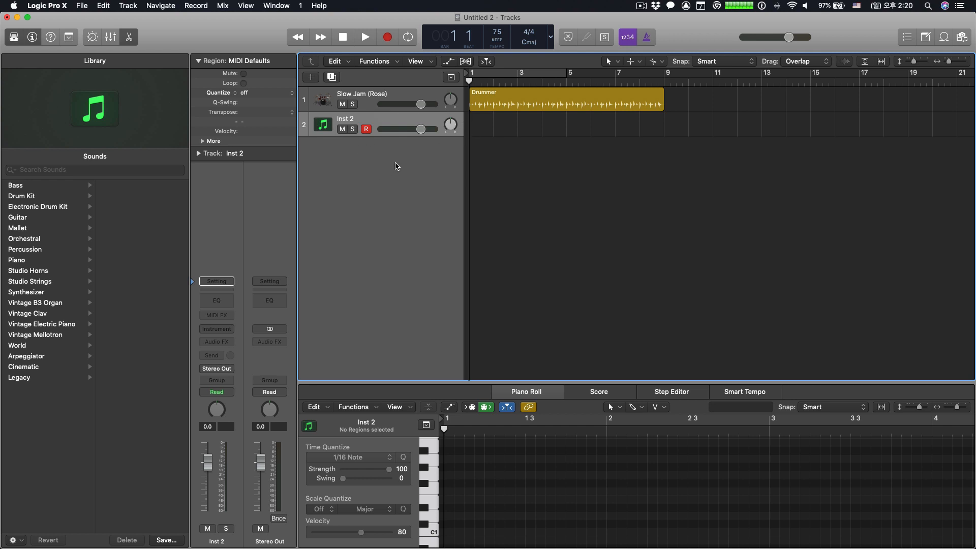
{"action": "right_click", "coordinate": [372, 121]}
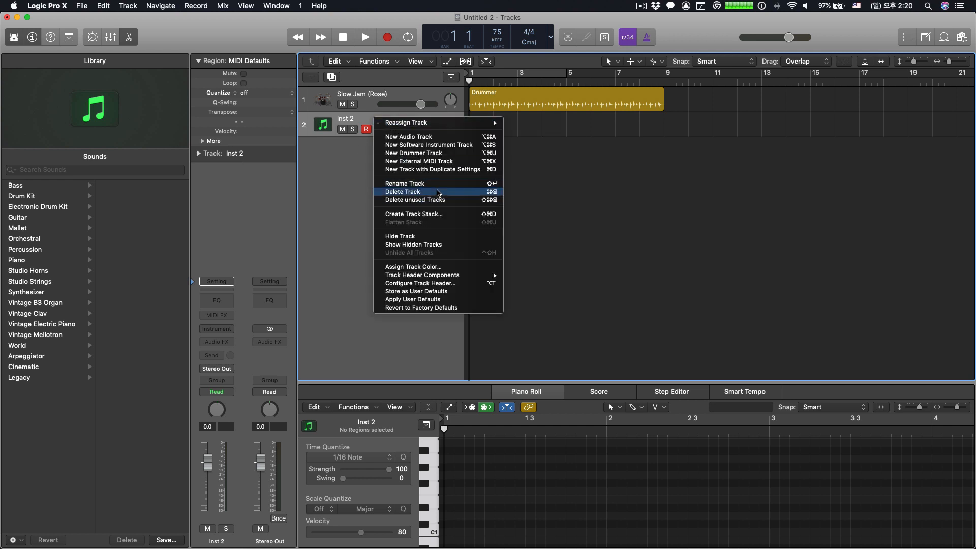
{"action": "left_click", "coordinate": [437, 192]}
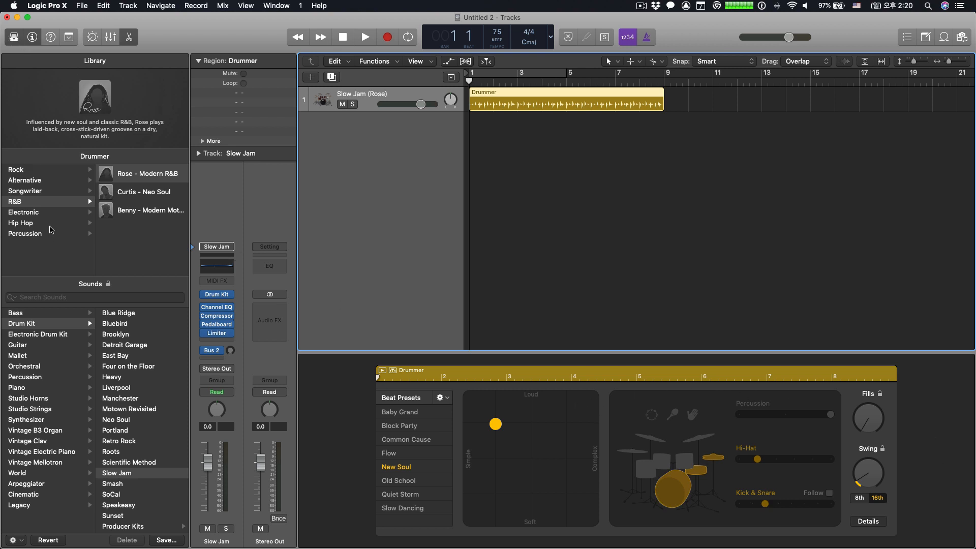
- Audition the Rock genre's Hard Rock drummer with its beat moved softer, and audition its Funk Rock drummer
{"action": "left_click", "coordinate": [17, 171]}
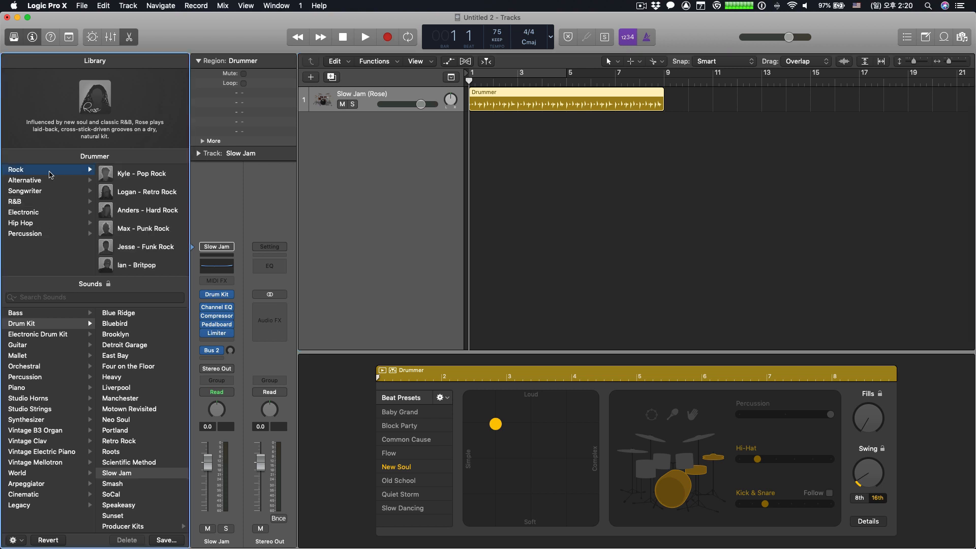
{"action": "mouse_move", "coordinate": [152, 175]}
{"action": "mouse_move", "coordinate": [140, 219]}
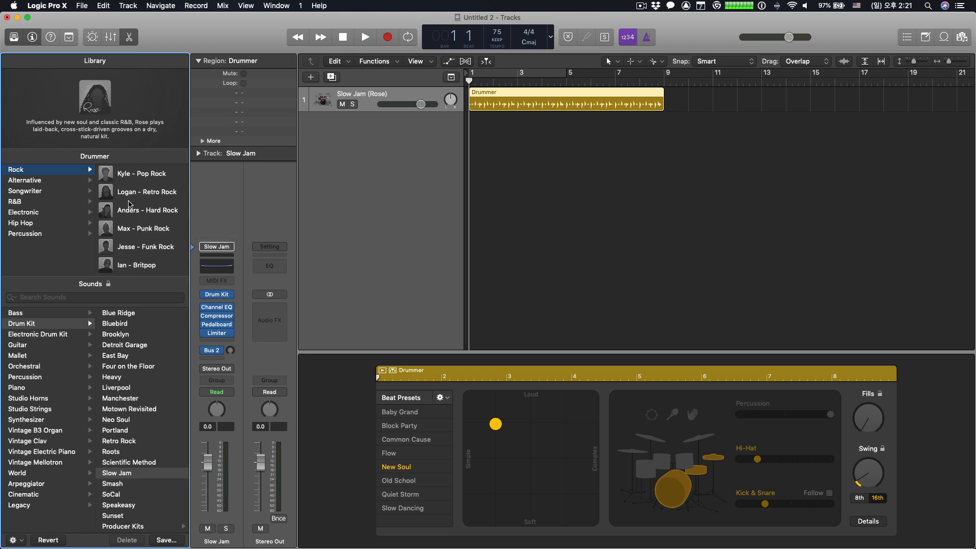
{"action": "left_click", "coordinate": [165, 215]}
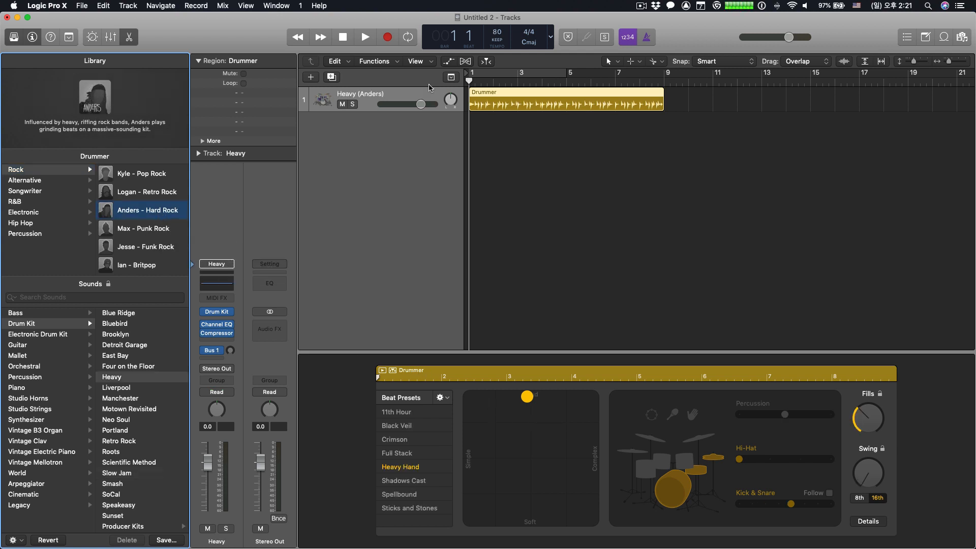
{"action": "left_click", "coordinate": [382, 370]}
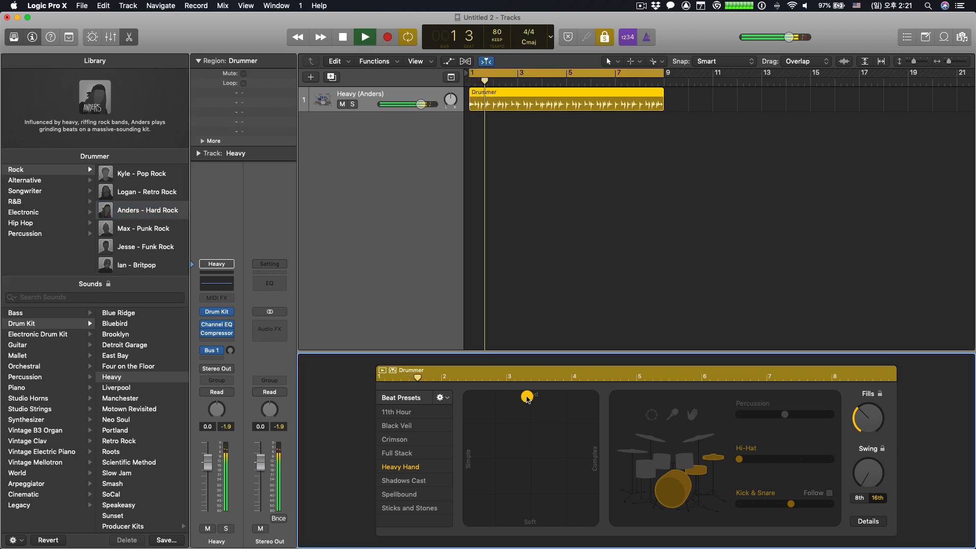
{"action": "left_click_drag", "start_coordinate": [551, 402], "coordinate": [539, 452]}
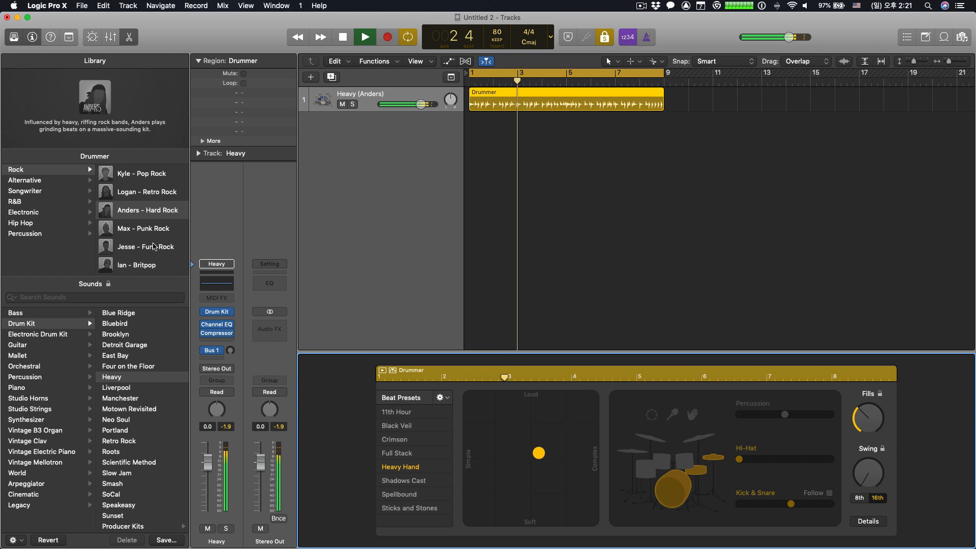
{"action": "left_click", "coordinate": [145, 247]}
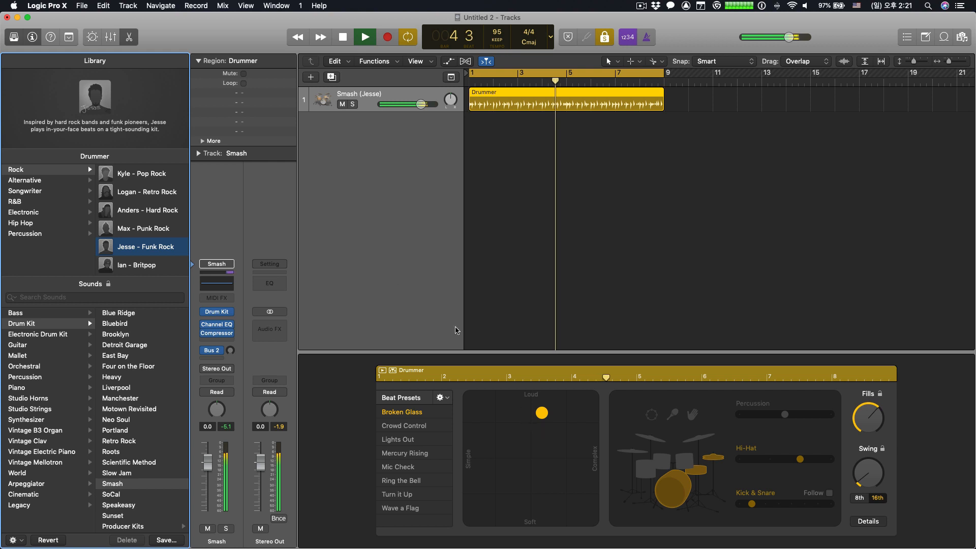
{"action": "left_click", "coordinate": [341, 38]}
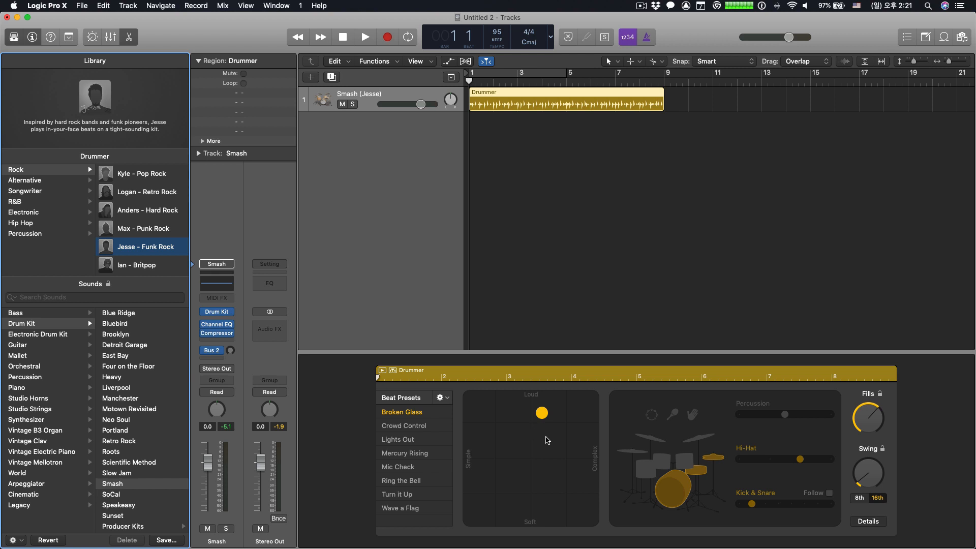
- Browse the R&B and Hip Hop drummers and assign the Pop Percussion drummer from the Percussion genre to the track
{"action": "left_click", "coordinate": [30, 205]}
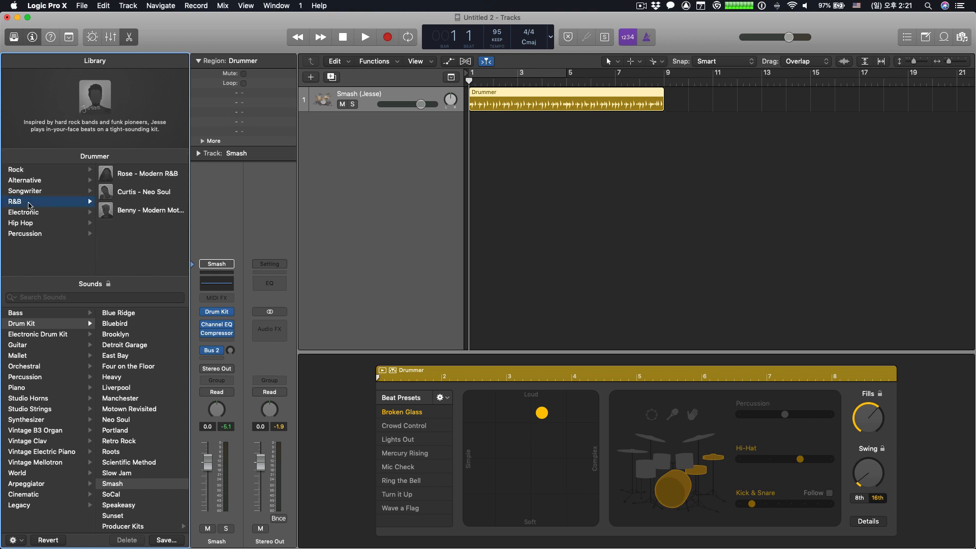
{"action": "left_click", "coordinate": [34, 224]}
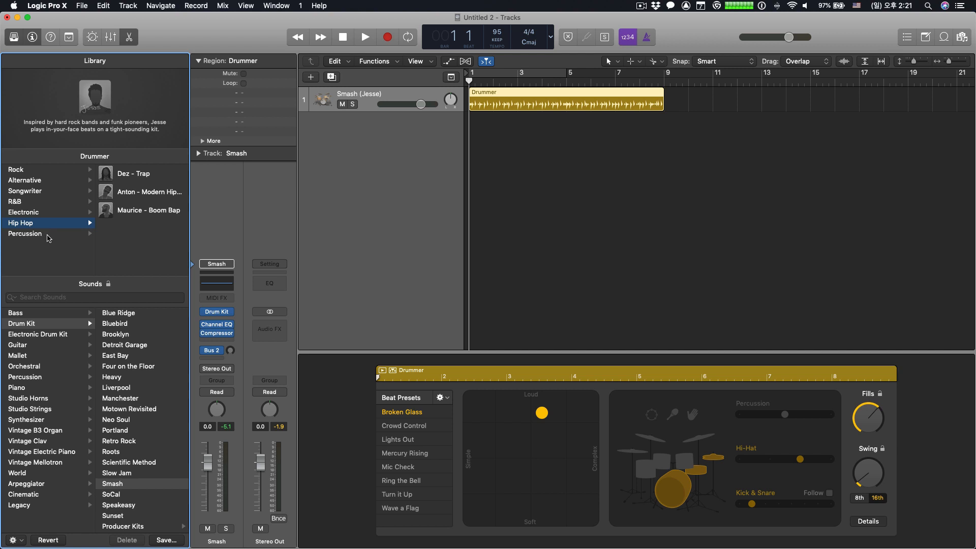
{"action": "left_click", "coordinate": [48, 236]}
{"action": "left_click", "coordinate": [146, 193]}
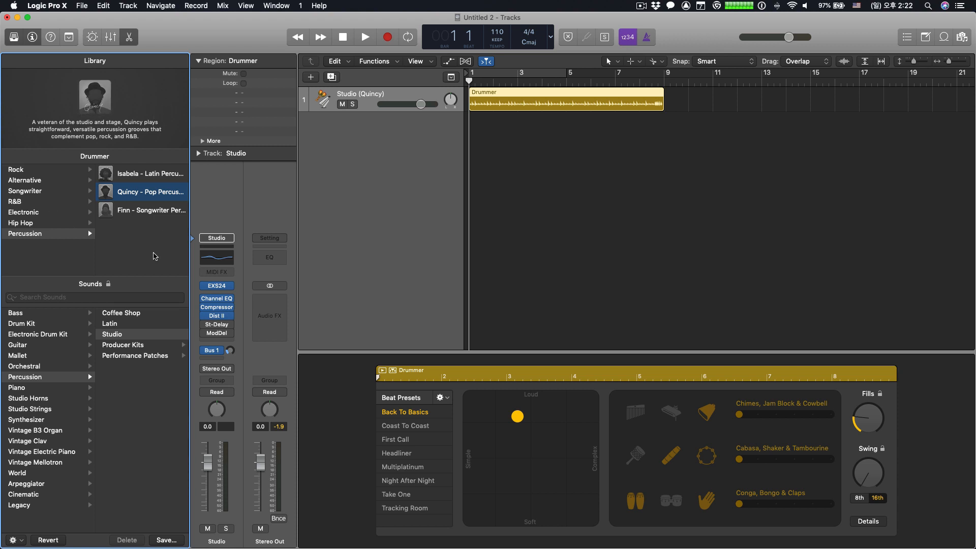
- Load the Manchester drum kit as the drummer track's sound and hide the Library
{"action": "left_click", "coordinate": [40, 324]}
{"action": "left_click", "coordinate": [126, 400]}
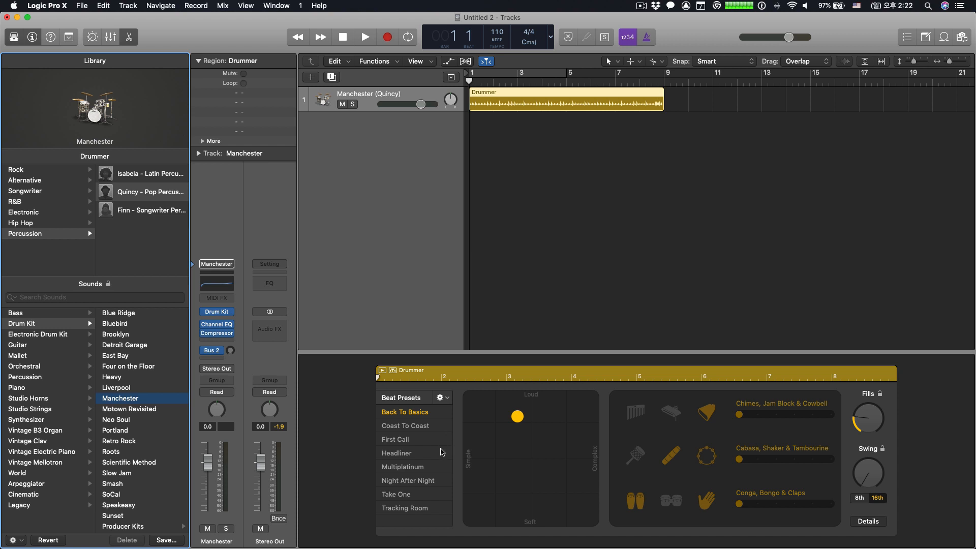
{"action": "left_click", "coordinate": [14, 37]}
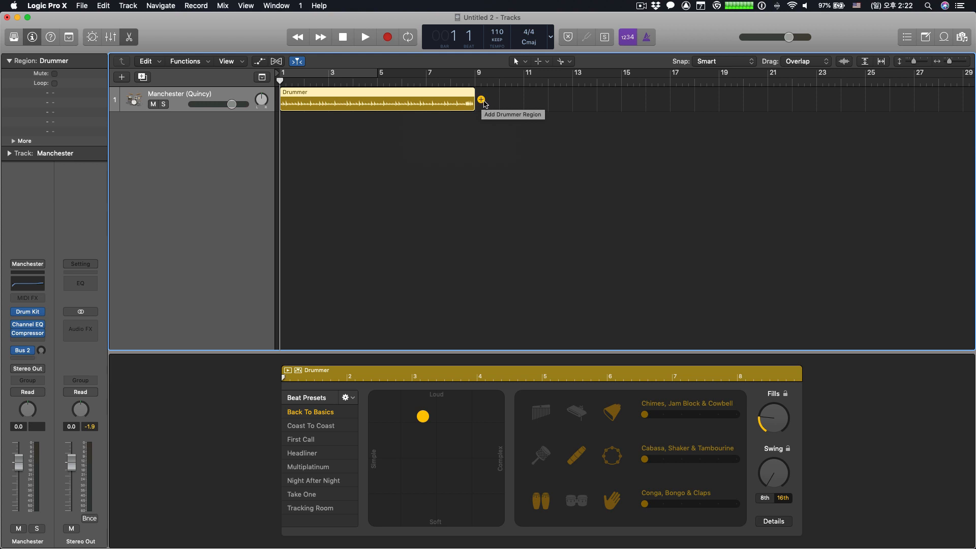
- Add three more drummer regions in a row after the existing one, starting at bars 9, 17 and 25
{"action": "left_click", "coordinate": [480, 100]}
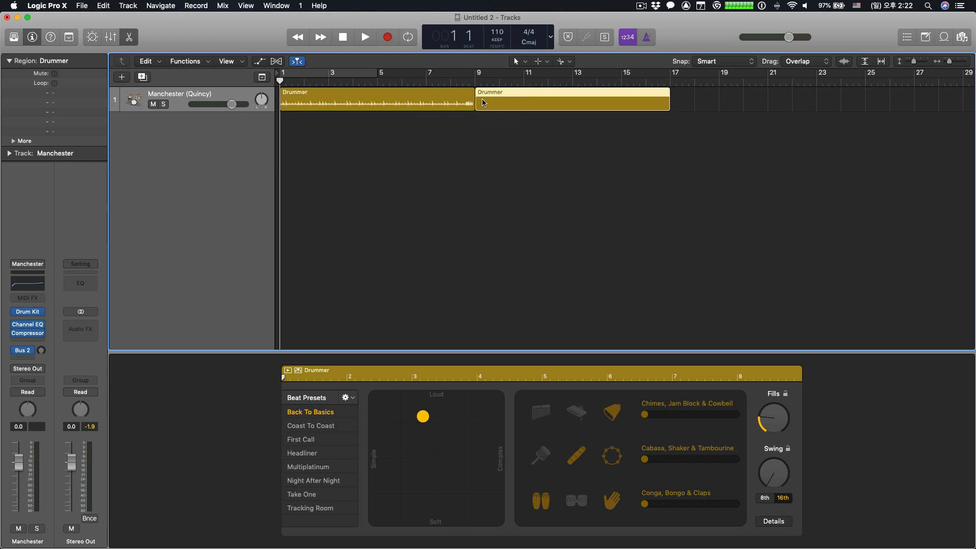
{"action": "left_click", "coordinate": [675, 101]}
{"action": "left_click", "coordinate": [871, 99]}
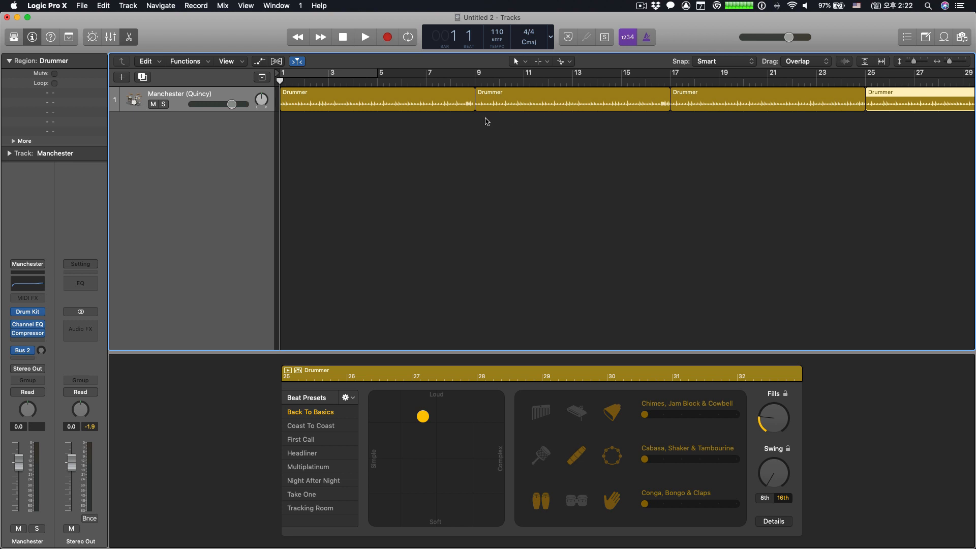
- Delete all four drummer regions so the drummer track is empty
{"action": "left_click_drag", "start_coordinate": [486, 119], "coordinate": [890, 99]}
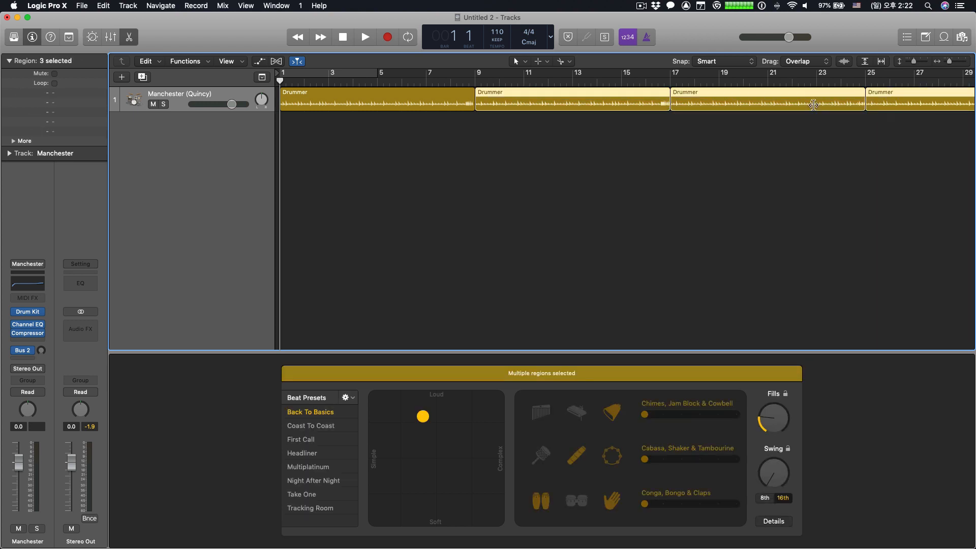
{"action": "key", "text": "Delete"}
{"action": "left_click", "coordinate": [435, 100]}
{"action": "key", "text": "Delete"}
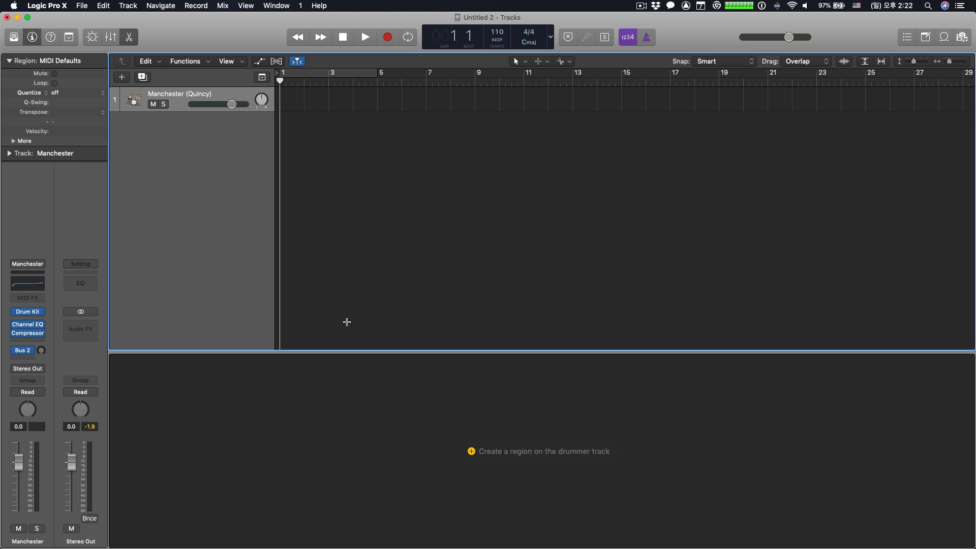
- Create two consecutive eight-bar drummer regions starting at bars 1 and 9 and play the track
{"action": "left_click", "coordinate": [283, 100]}
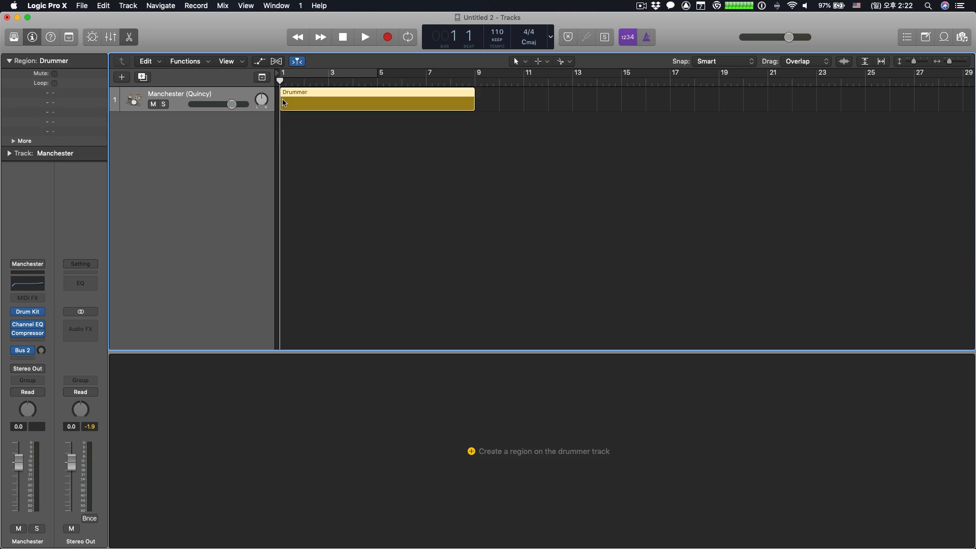
{"action": "left_click", "coordinate": [481, 100]}
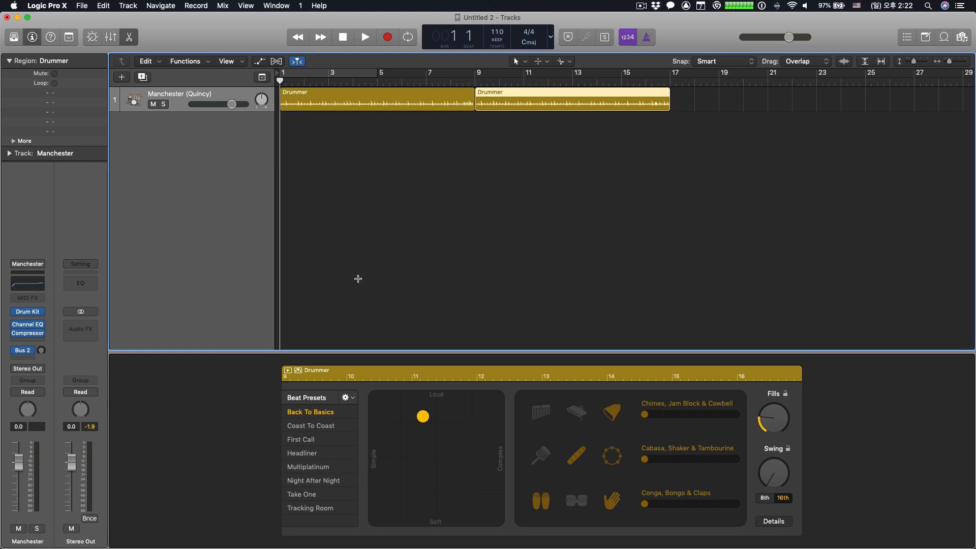
{"action": "left_click", "coordinate": [365, 37]}
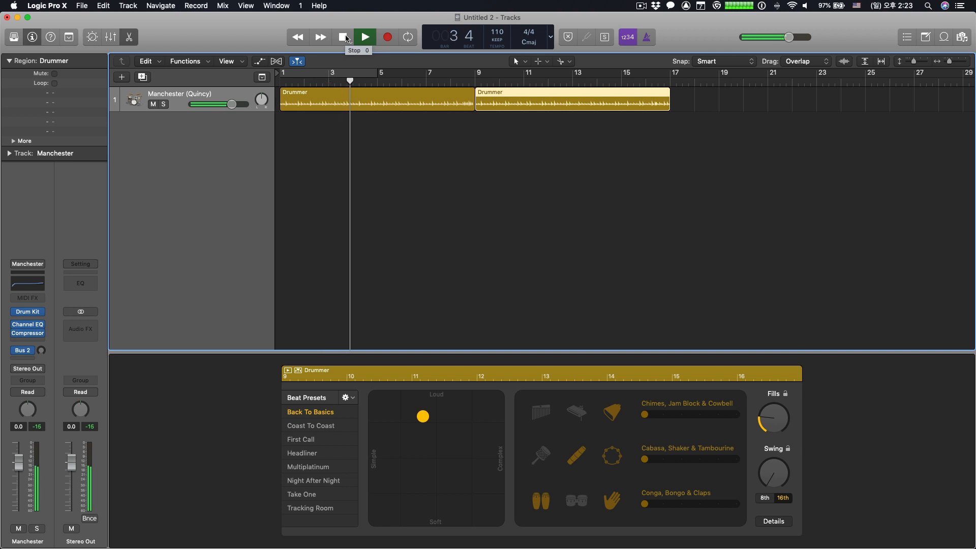
- Switch the playing track to the experimental Songwriter drummer with the Scientific Method kit, then stop playback and hide the Library
{"action": "left_click", "coordinate": [13, 36]}
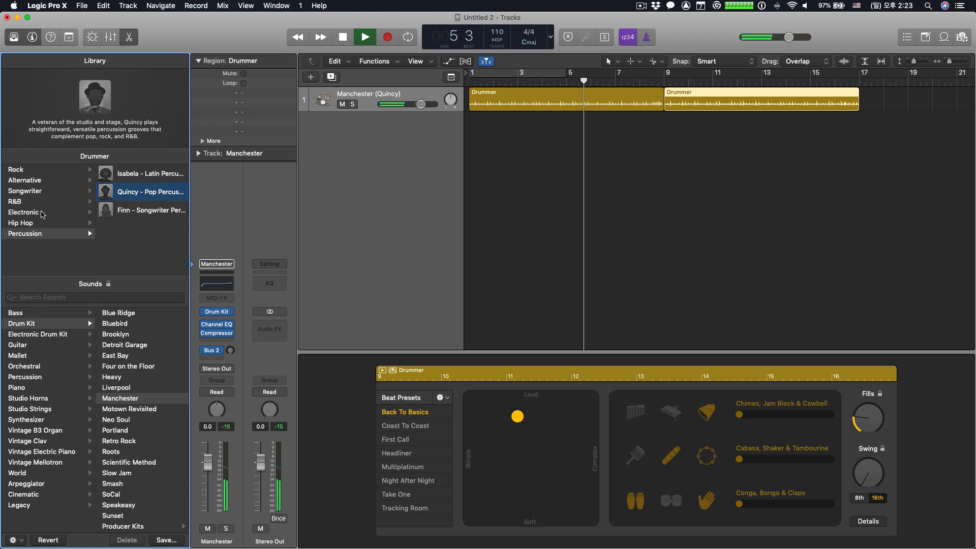
{"action": "left_click", "coordinate": [31, 191]}
{"action": "left_click", "coordinate": [147, 210]}
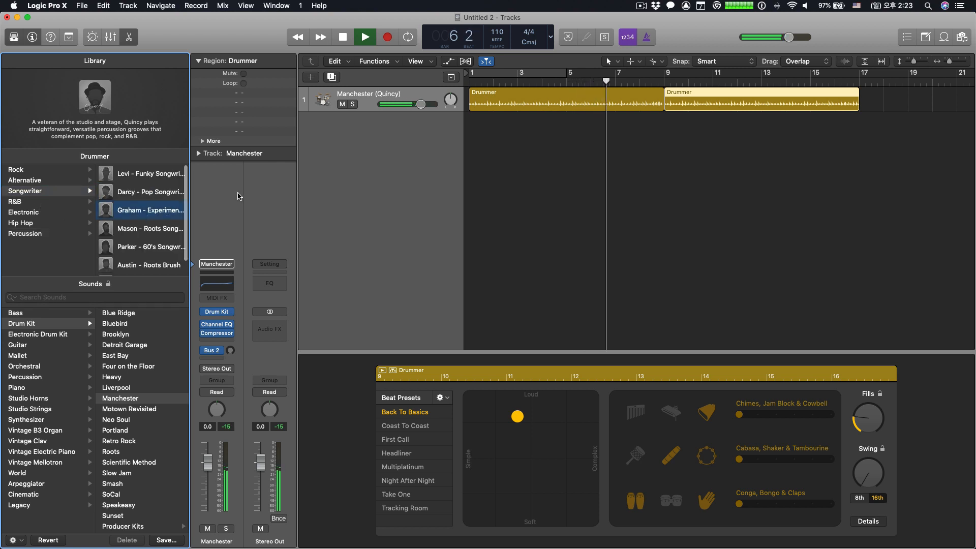
{"action": "left_click", "coordinate": [129, 462]}
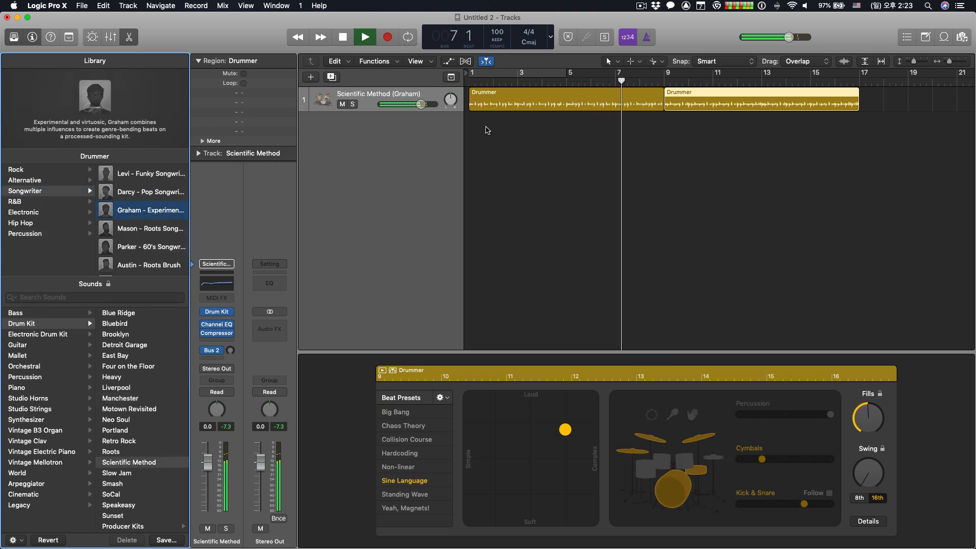
{"action": "left_click", "coordinate": [343, 38]}
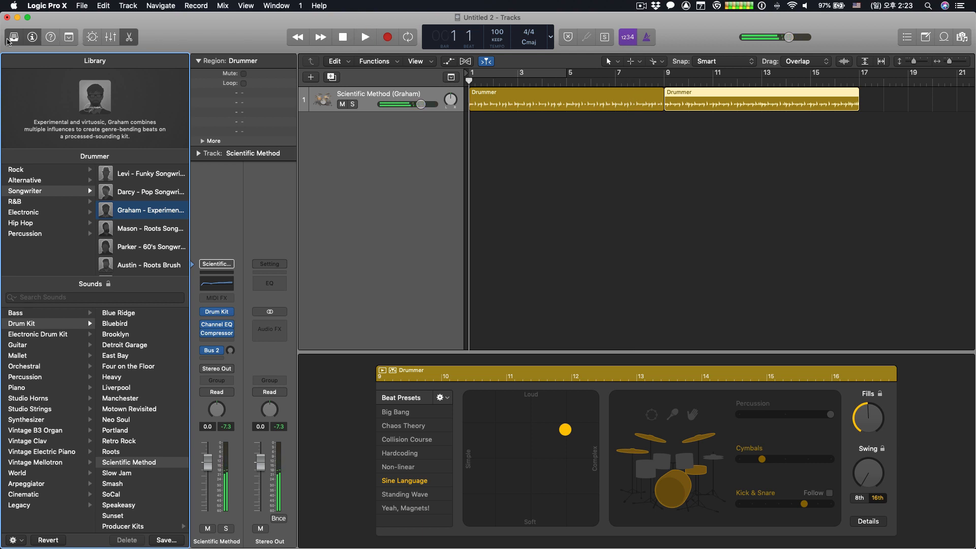
{"action": "left_click", "coordinate": [8, 40]}
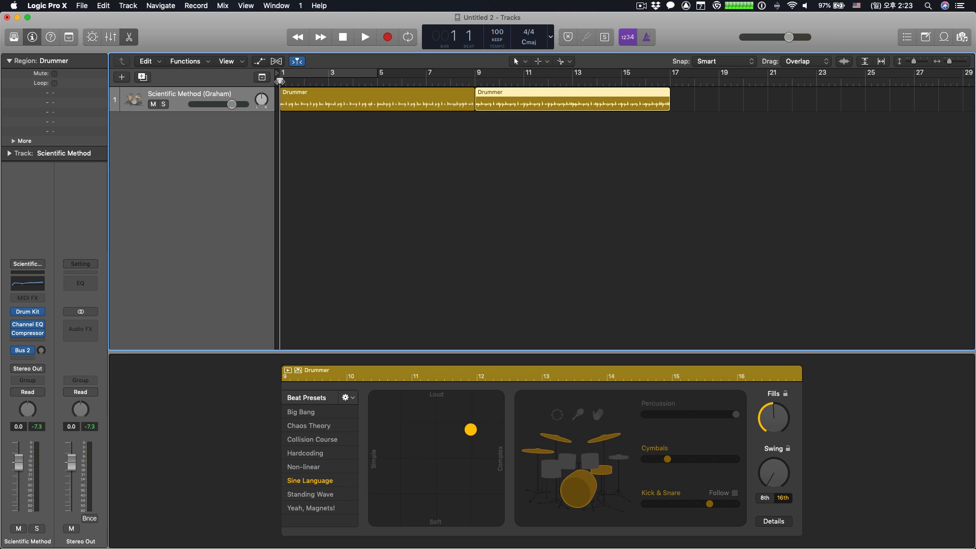
- Compare a solo preview of the second drummer region from the Drummer editor with normal track playback, starting from different playhead positions
{"action": "left_click_drag", "start_coordinate": [280, 81], "coordinate": [333, 87]}
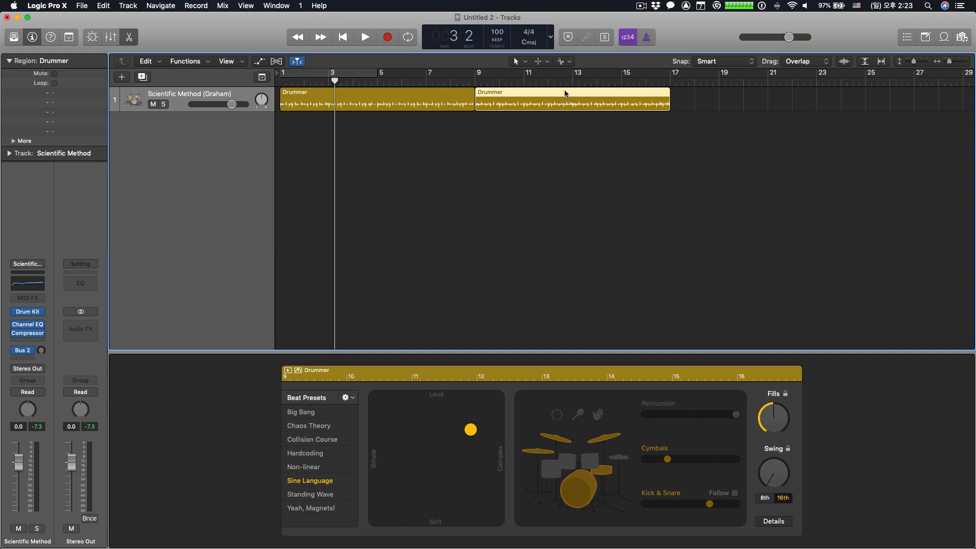
{"action": "left_click", "coordinate": [287, 373]}
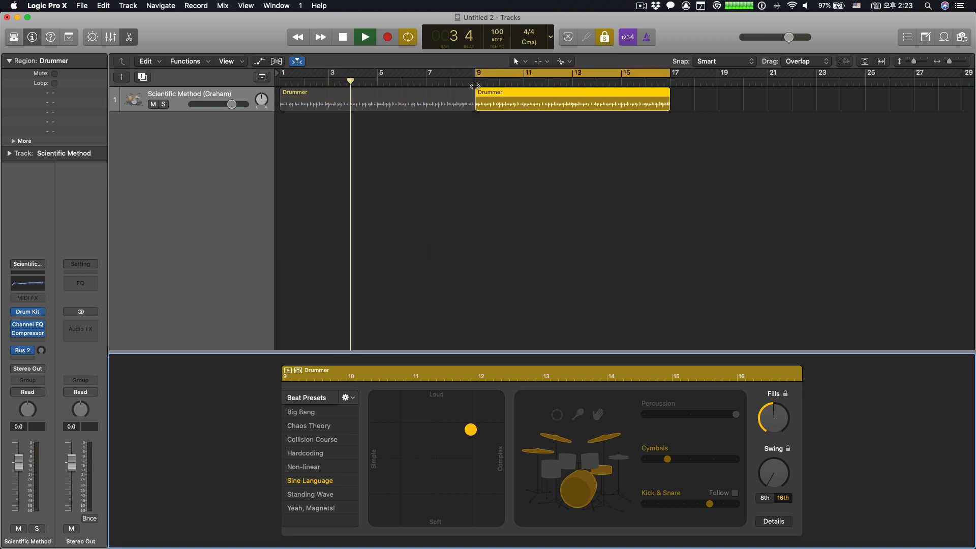
{"action": "left_click", "coordinate": [476, 82]}
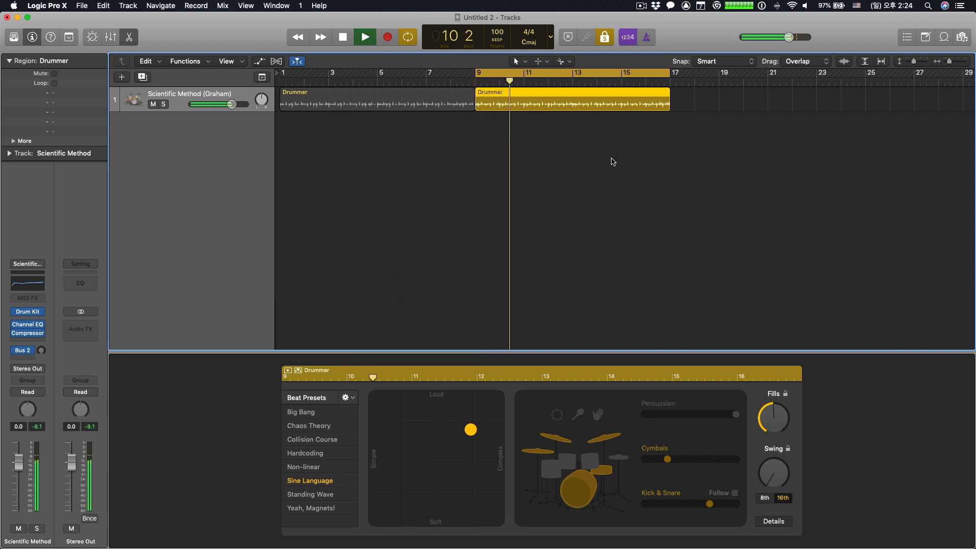
{"action": "left_click", "coordinate": [648, 83]}
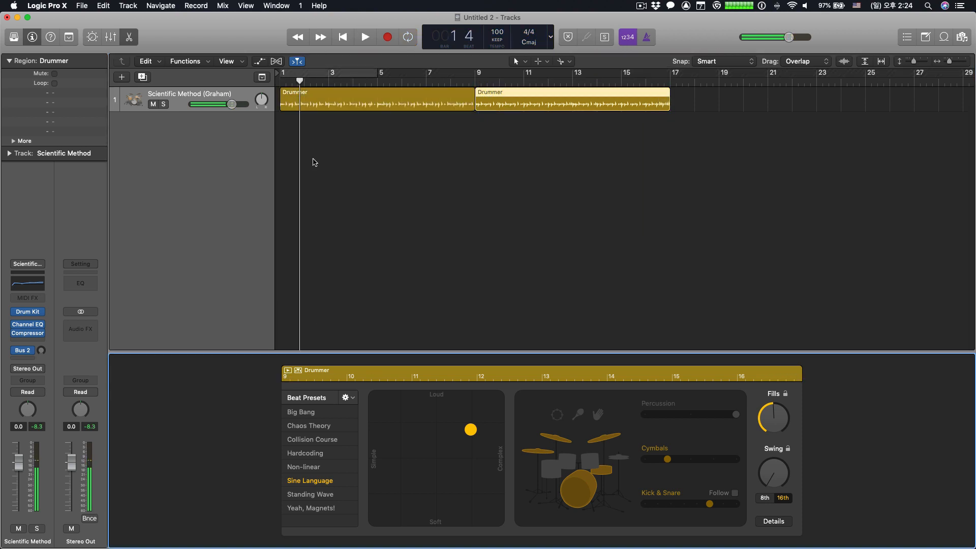
{"action": "left_click", "coordinate": [363, 37]}
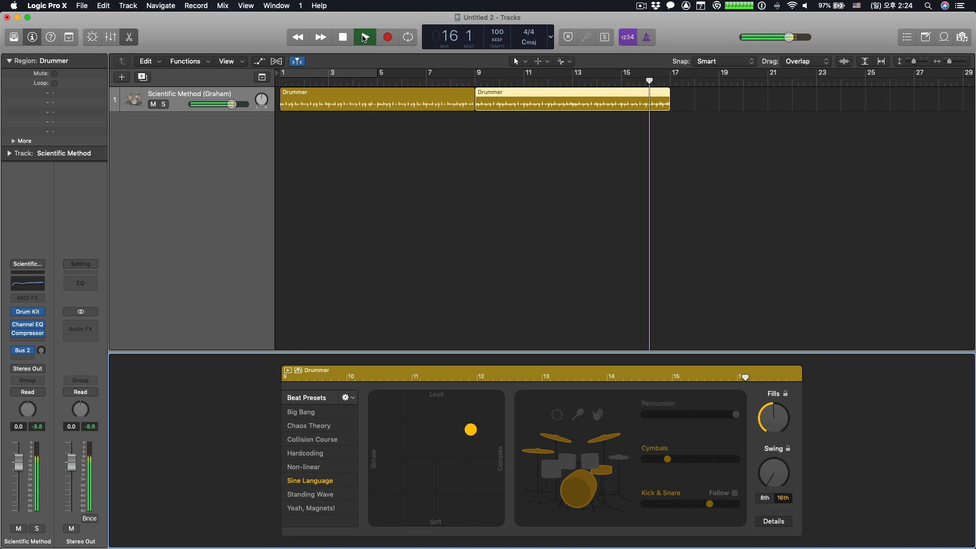
{"action": "double_click", "coordinate": [343, 38]}
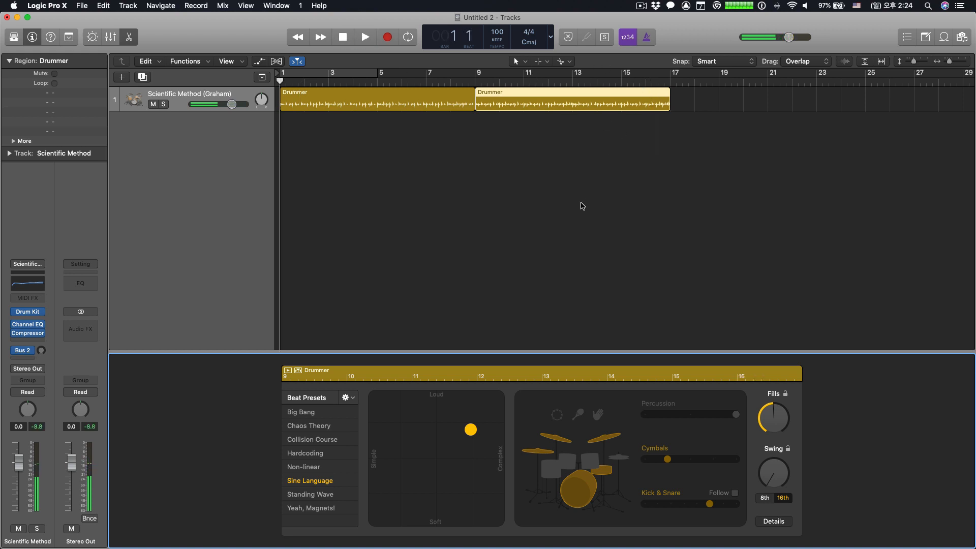
{"action": "left_click", "coordinate": [288, 372]}
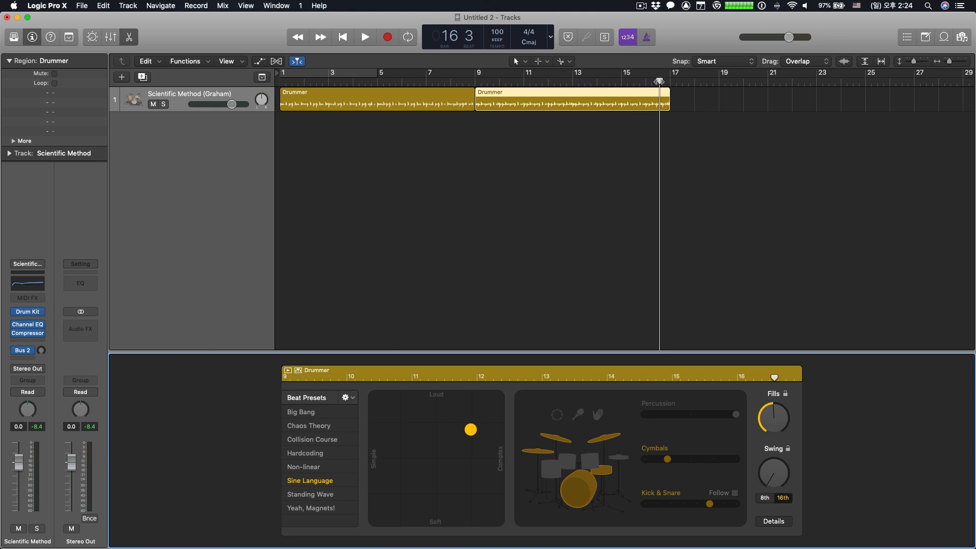
- With the playhead at bar 6, add a third drummer region at bar 17 and make the Drummer editor follow the playhead
{"action": "left_click_drag", "start_coordinate": [659, 81], "coordinate": [407, 81]}
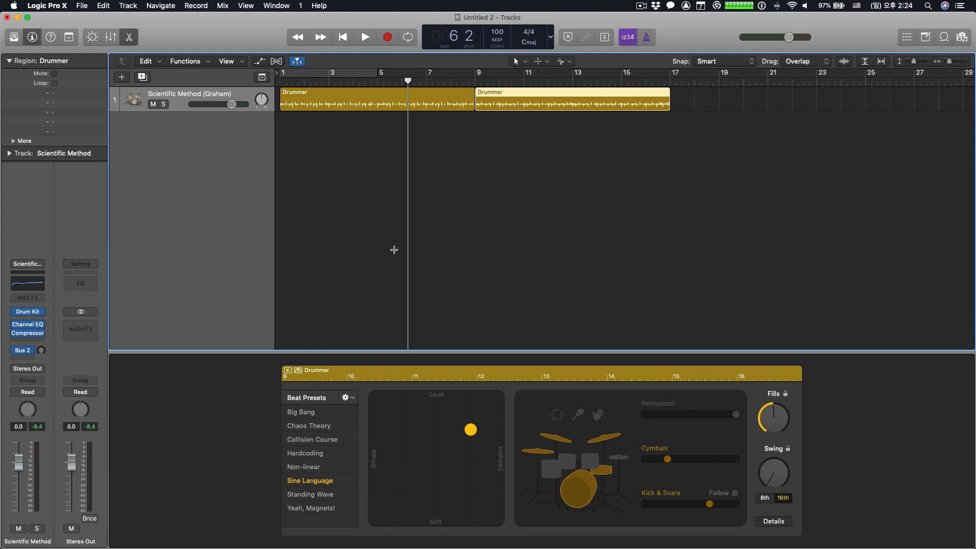
{"action": "left_click", "coordinate": [676, 99]}
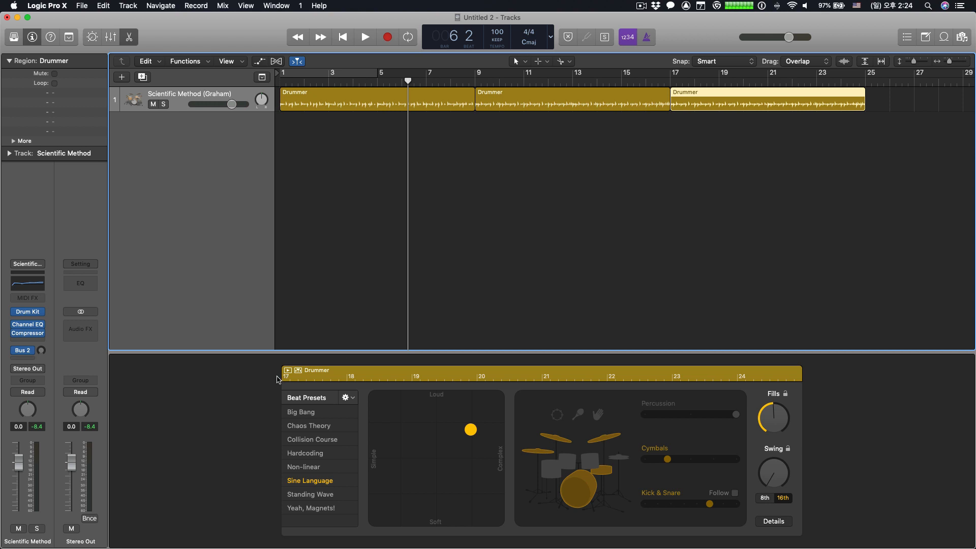
{"action": "left_click", "coordinate": [300, 373]}
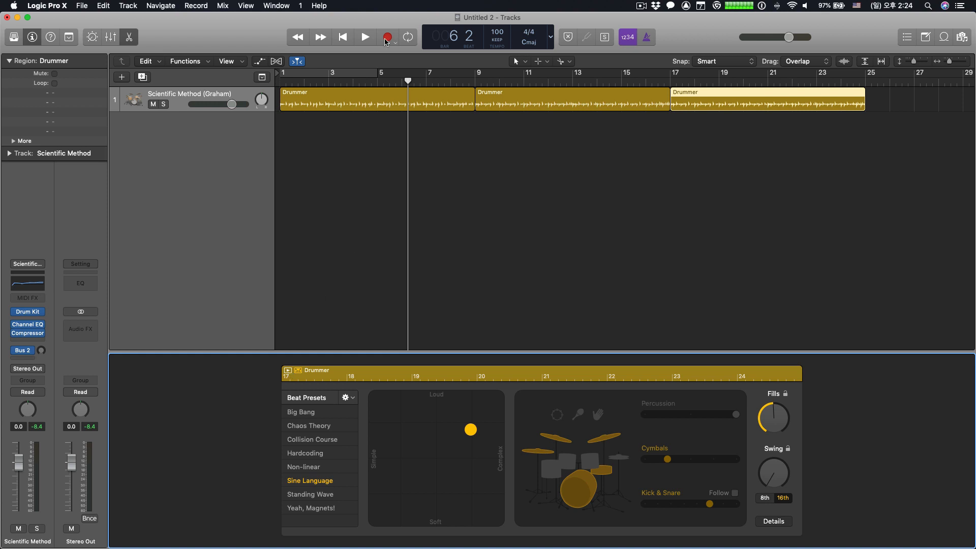
- Play the track from bar 6 into the second region, stop, and move the playhead to bar 18 to check the editor's following
{"action": "left_click", "coordinate": [365, 37]}
{"action": "left_click", "coordinate": [423, 90]}
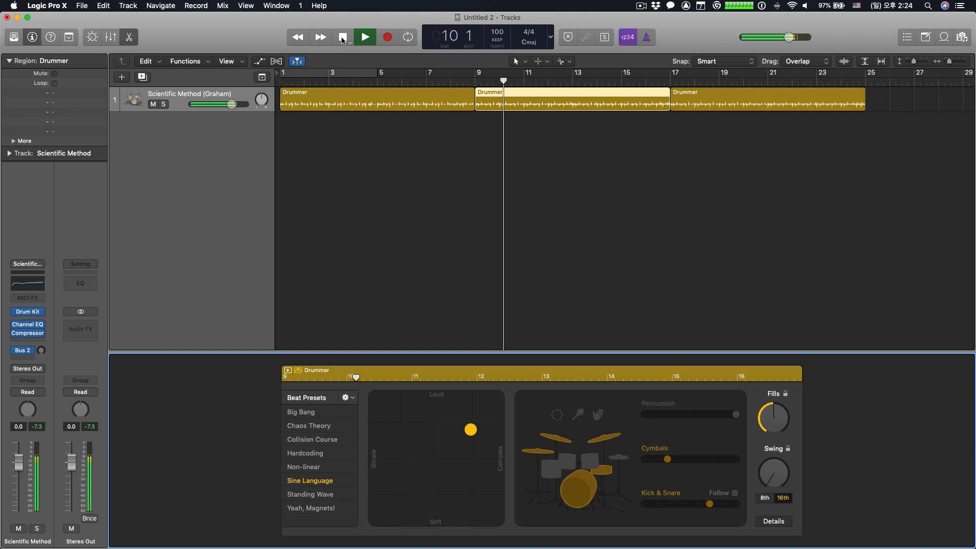
{"action": "key", "text": "space"}
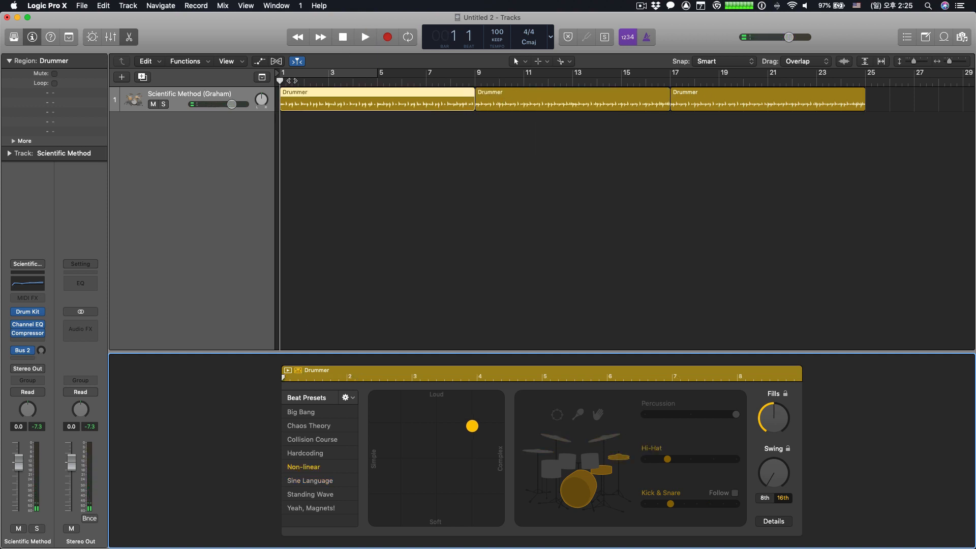
{"action": "left_click_drag", "start_coordinate": [280, 80], "coordinate": [700, 84]}
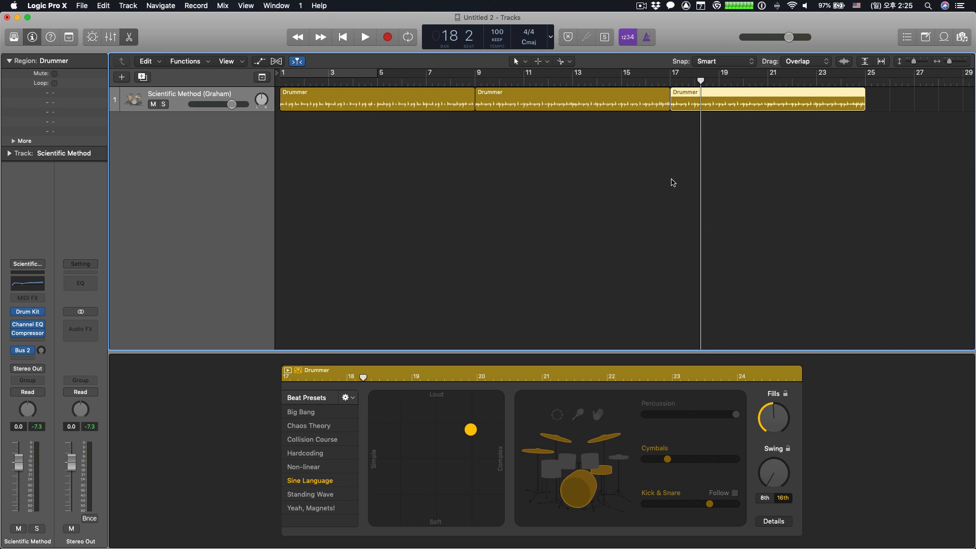
- Select the second drummer region and examine the available beat preset options without applying any
{"action": "left_click", "coordinate": [553, 90]}
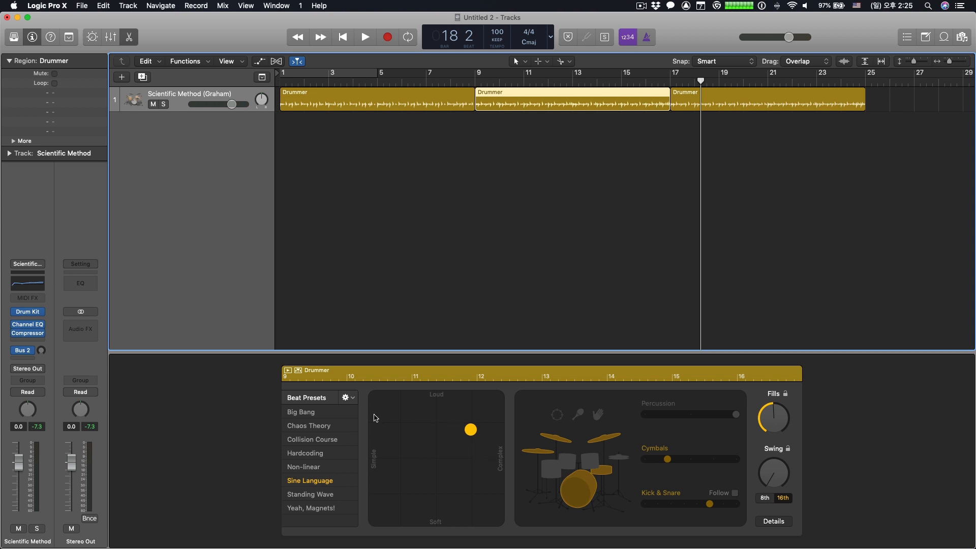
{"action": "left_click", "coordinate": [350, 397]}
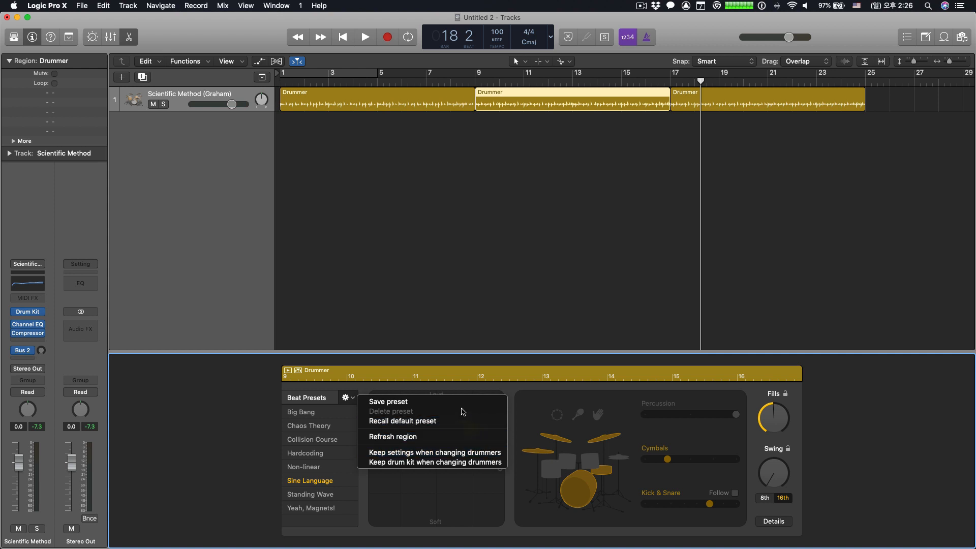
{"action": "left_click", "coordinate": [319, 391]}
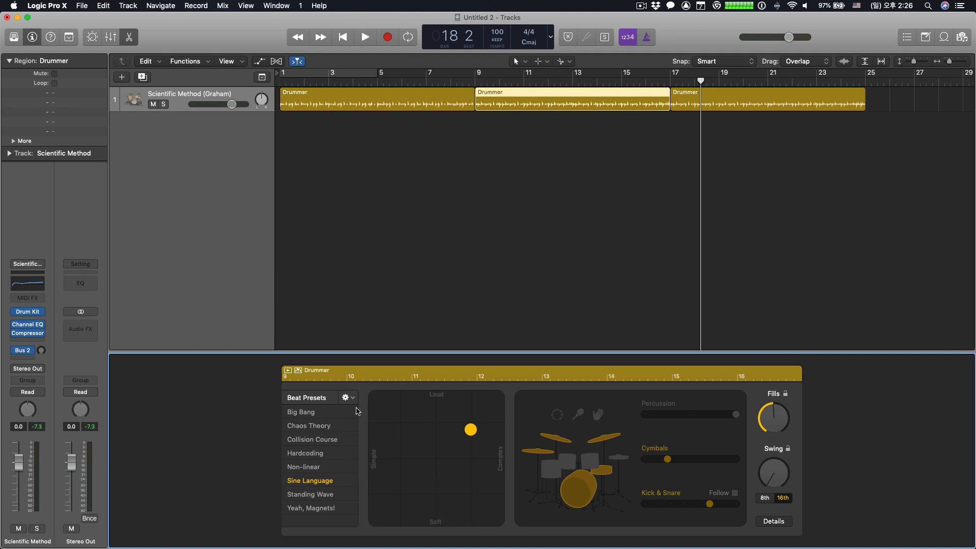
- Try the Big Bang, Chaos Theory and Collision Course beat presets on the second region and settle on Non-linear
{"action": "left_click", "coordinate": [304, 413]}
{"action": "left_click", "coordinate": [303, 428]}
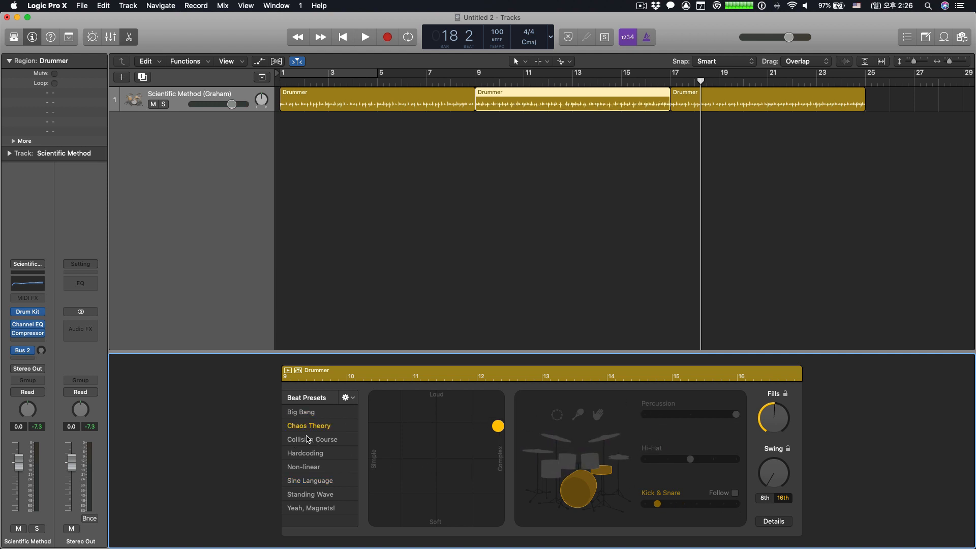
{"action": "left_click", "coordinate": [308, 439]}
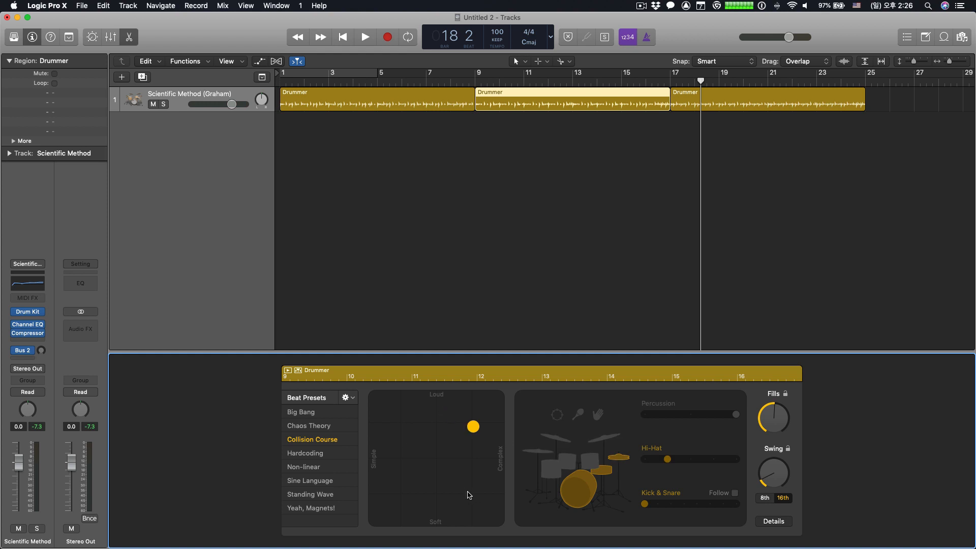
{"action": "left_click", "coordinate": [310, 467]}
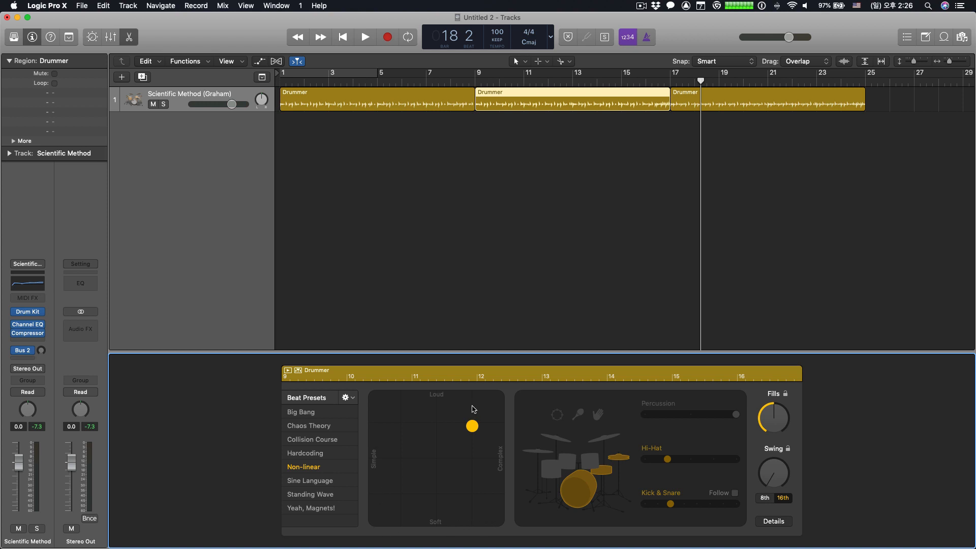
- Make the second region's beat louder and somewhat simpler on the XY pad and briefly preview it
{"action": "left_click_drag", "start_coordinate": [473, 426], "coordinate": [448, 398]}
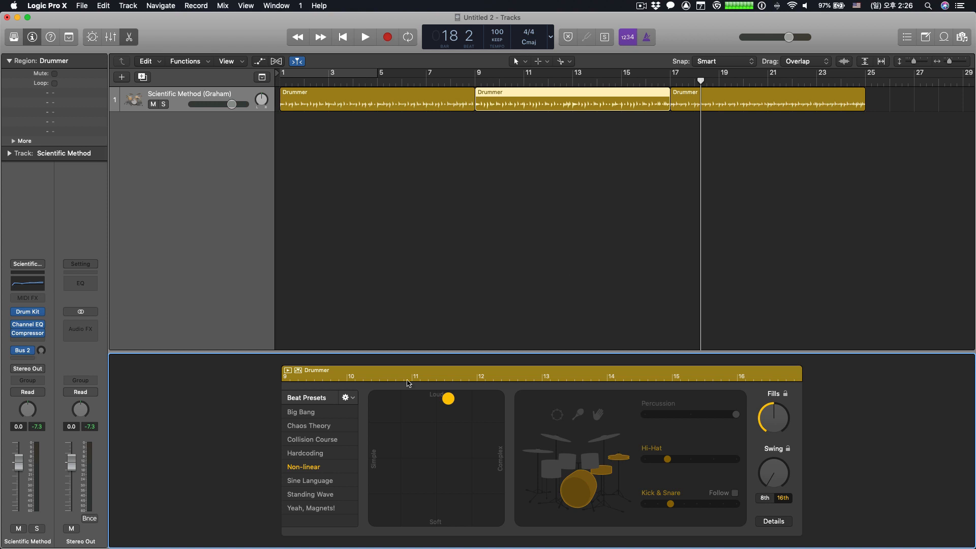
{"action": "left_click", "coordinate": [287, 370]}
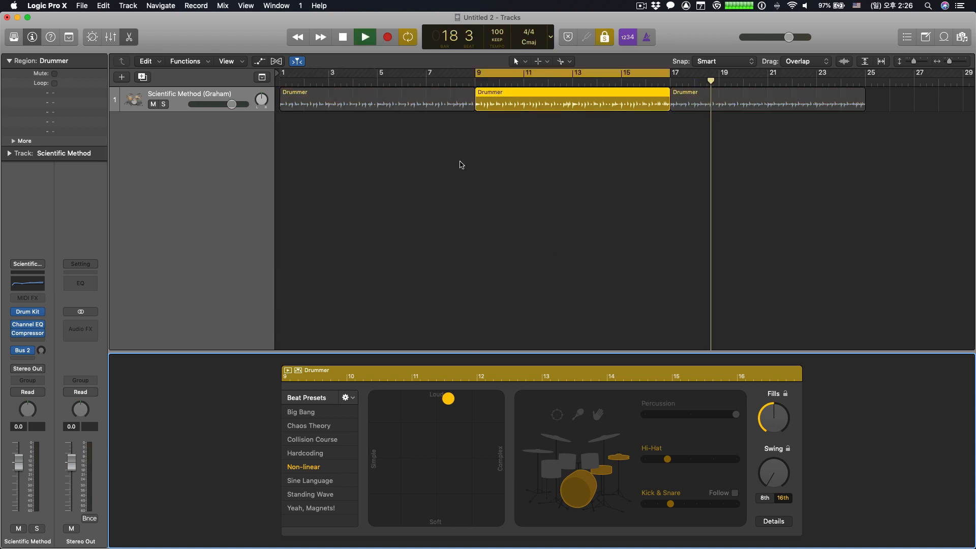
{"action": "key", "text": "space"}
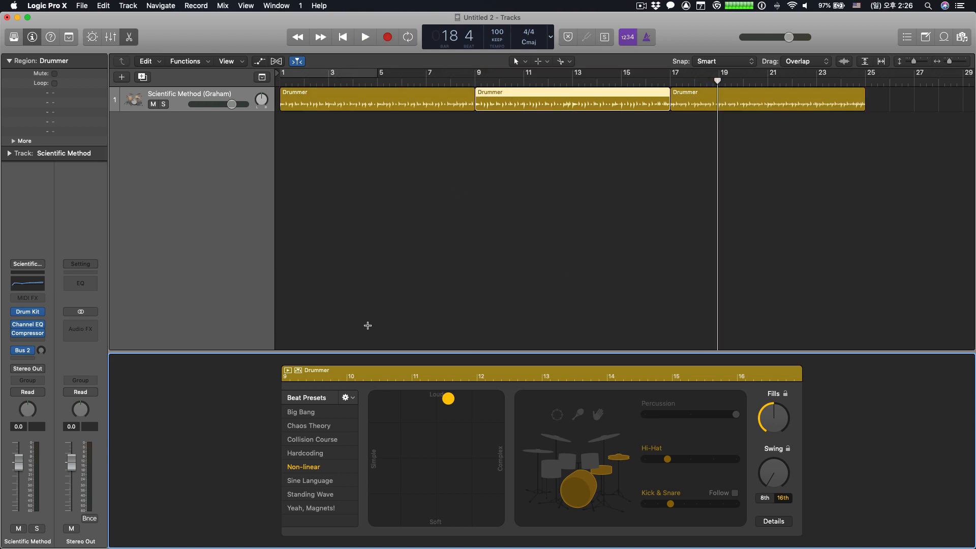
- Preview the second region from bar 9, try the simplest beat on the XY pad, set it to loud and complex, and stop
{"action": "left_click", "coordinate": [477, 81]}
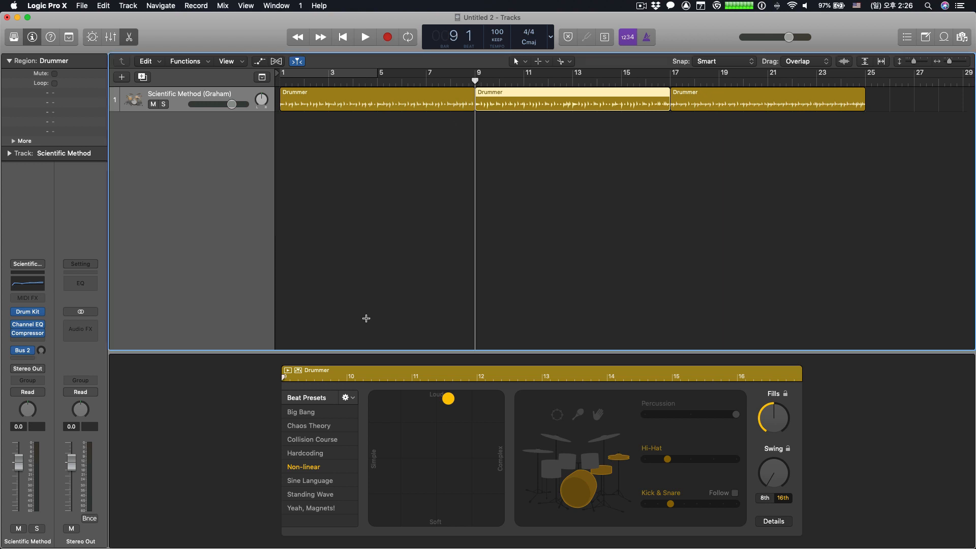
{"action": "left_click", "coordinate": [287, 371]}
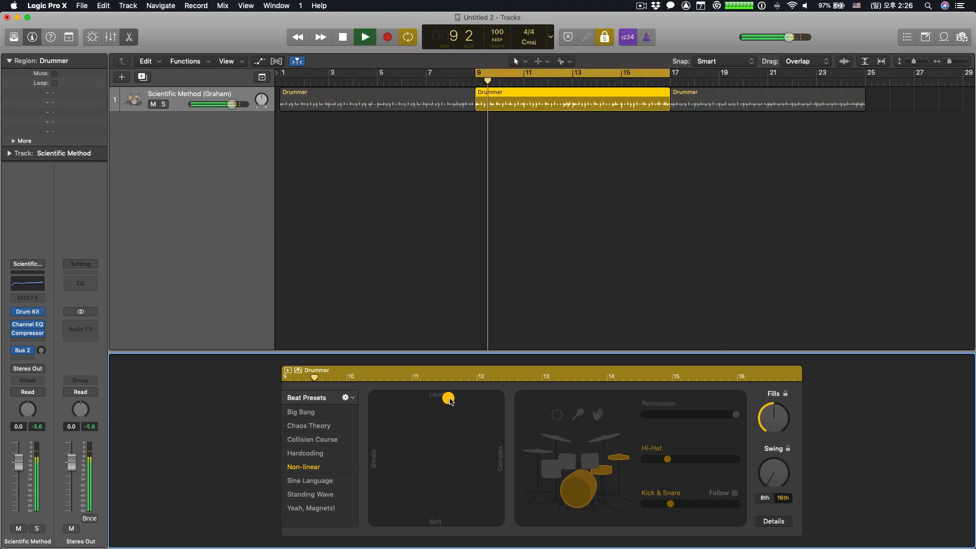
{"action": "left_click_drag", "start_coordinate": [450, 402], "coordinate": [378, 425]}
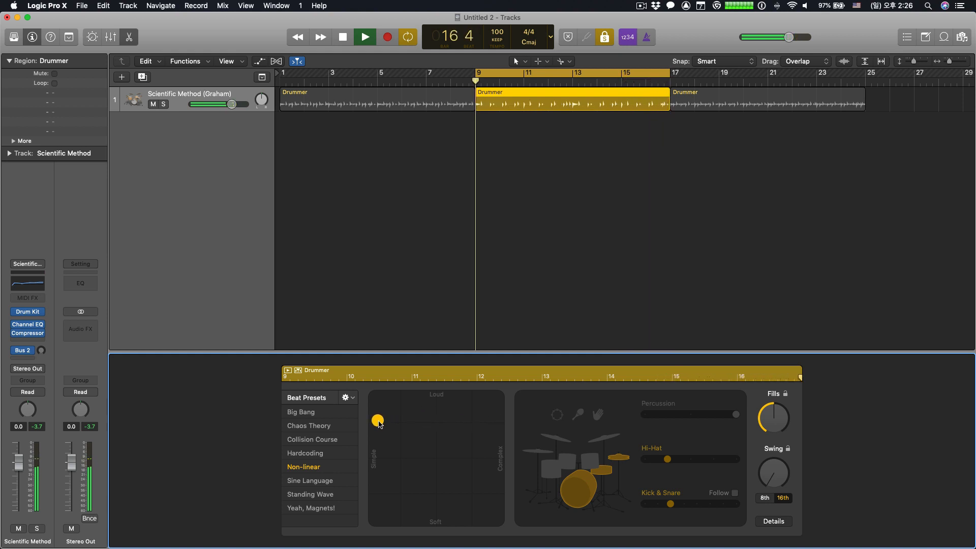
{"action": "left_click_drag", "start_coordinate": [378, 424], "coordinate": [486, 409]}
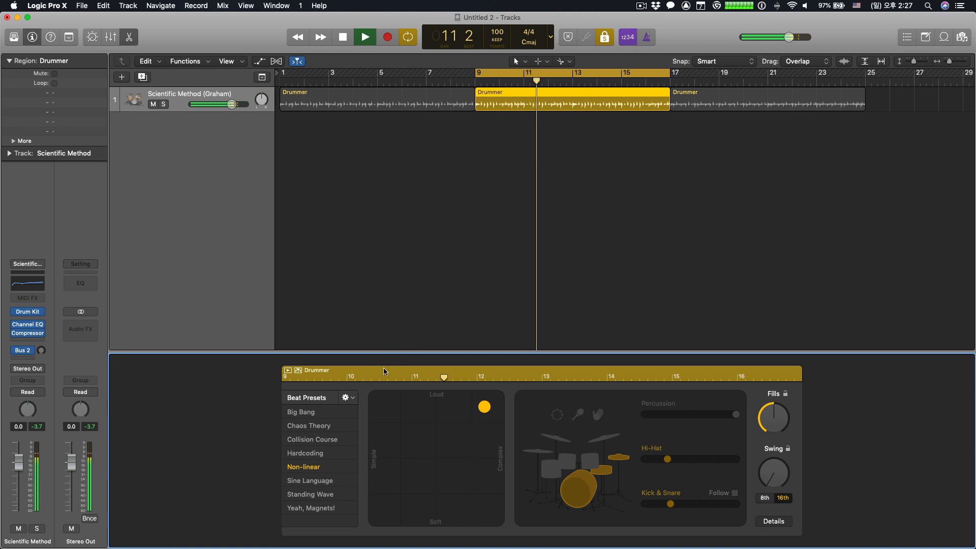
{"action": "left_click", "coordinate": [343, 38]}
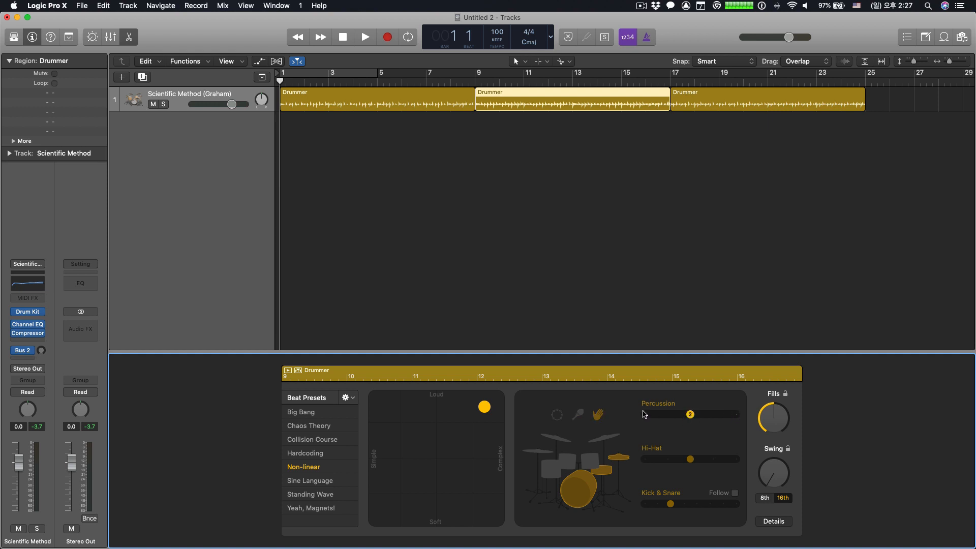
- Switch the second region's kit from hi-hat to cymbals and preview that region on its own from bar 9
{"action": "left_click", "coordinate": [555, 442]}
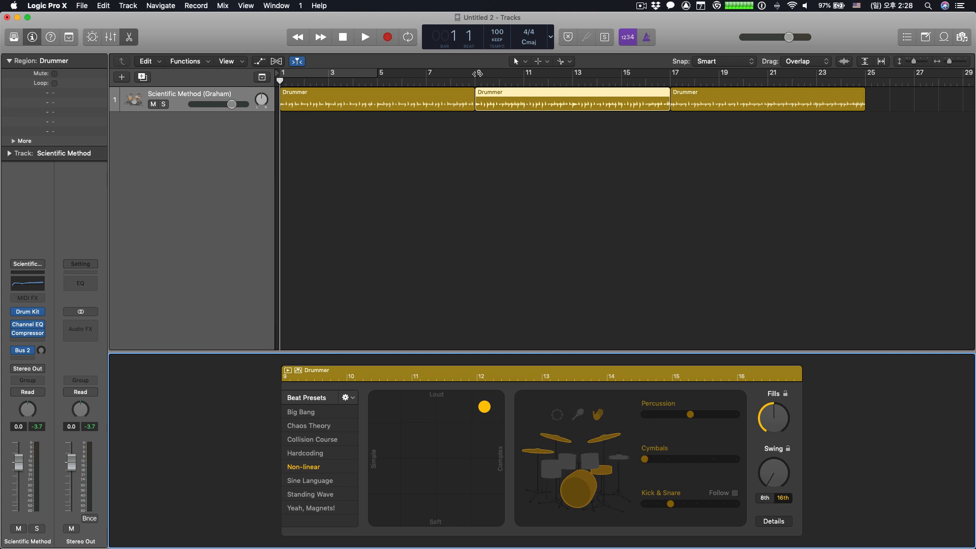
{"action": "left_click", "coordinate": [489, 95]}
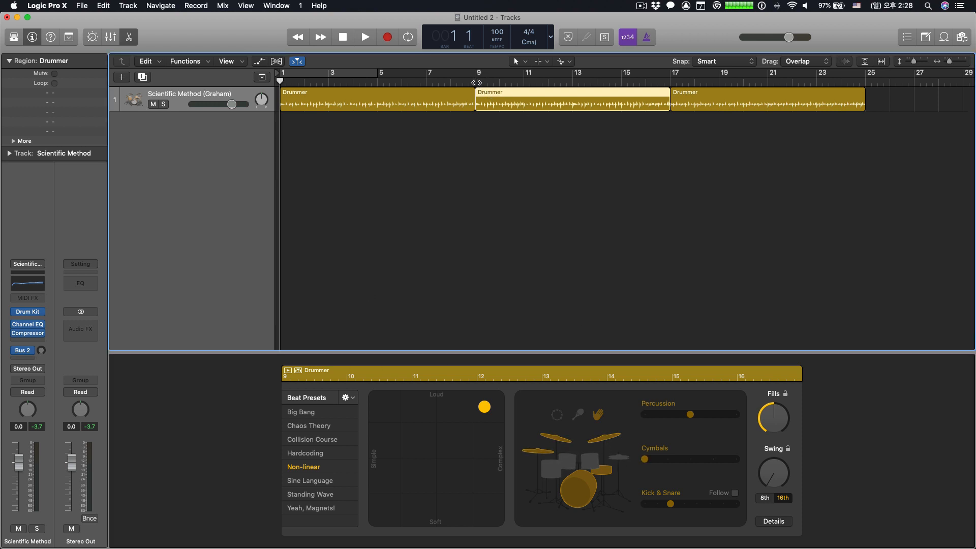
{"action": "left_click", "coordinate": [476, 81]}
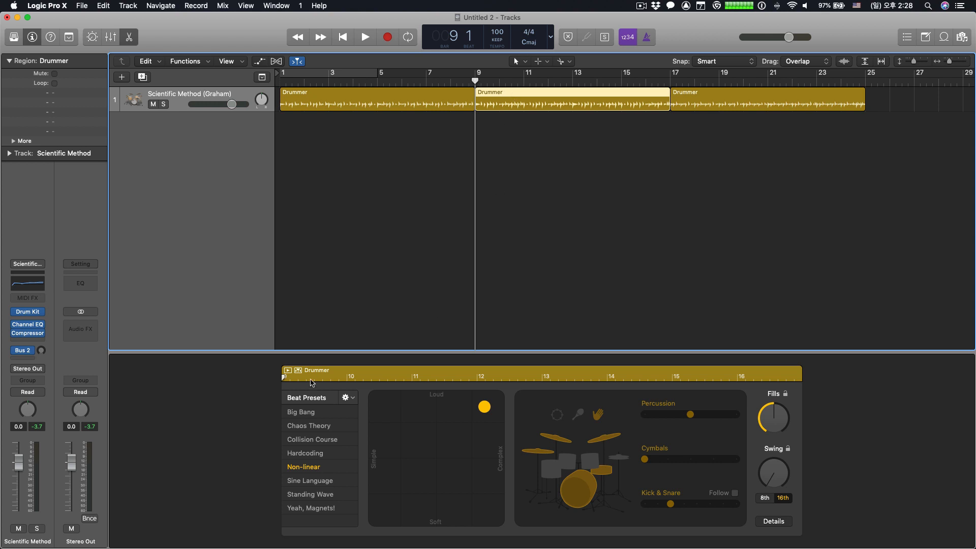
{"action": "left_click", "coordinate": [287, 372]}
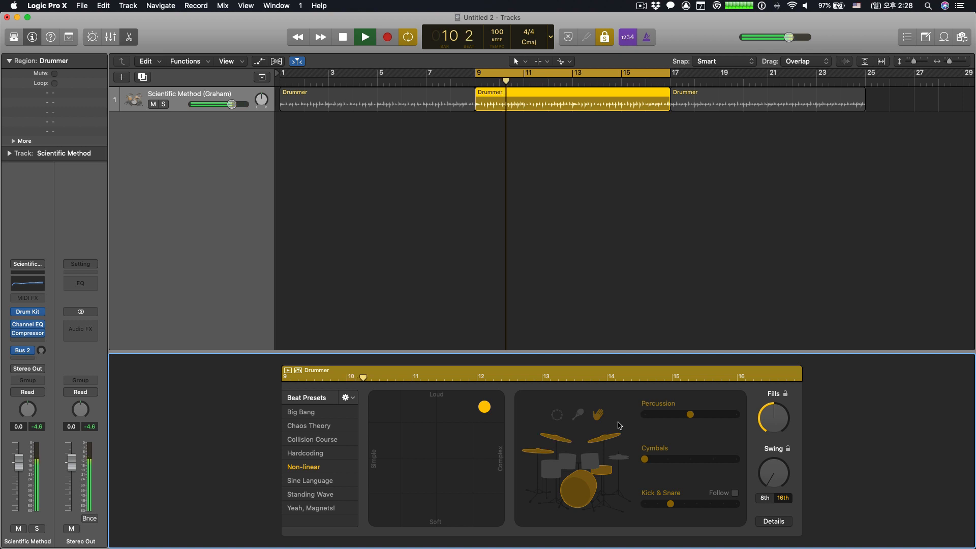
- Turn the handclaps off and on again during playback and replace them with the shaker
{"action": "left_click", "coordinate": [599, 415]}
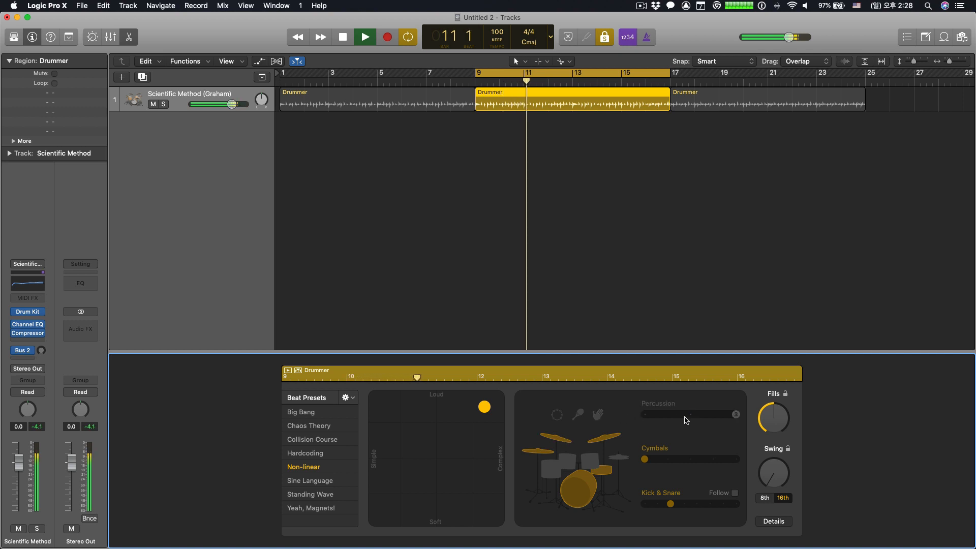
{"action": "left_click", "coordinate": [599, 415]}
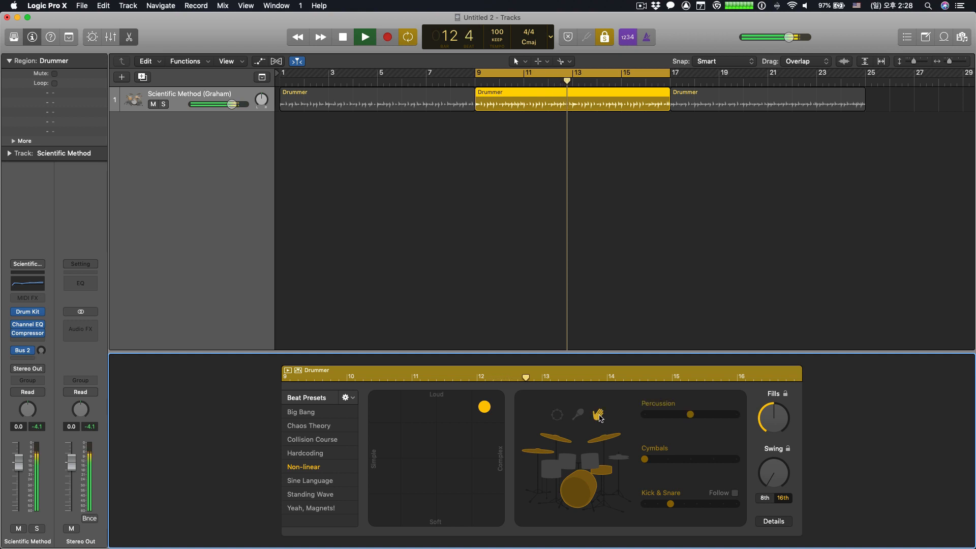
{"action": "left_click", "coordinate": [599, 415]}
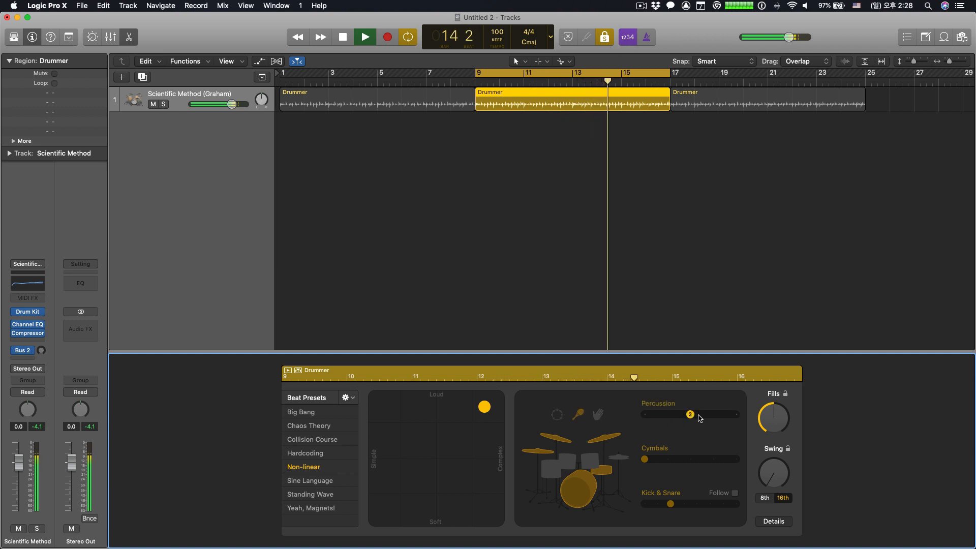
- Try shaker patterns 3 and 1, switch the percussion to the tambourine with its highest pattern, and stop playback
{"action": "left_click", "coordinate": [737, 415]}
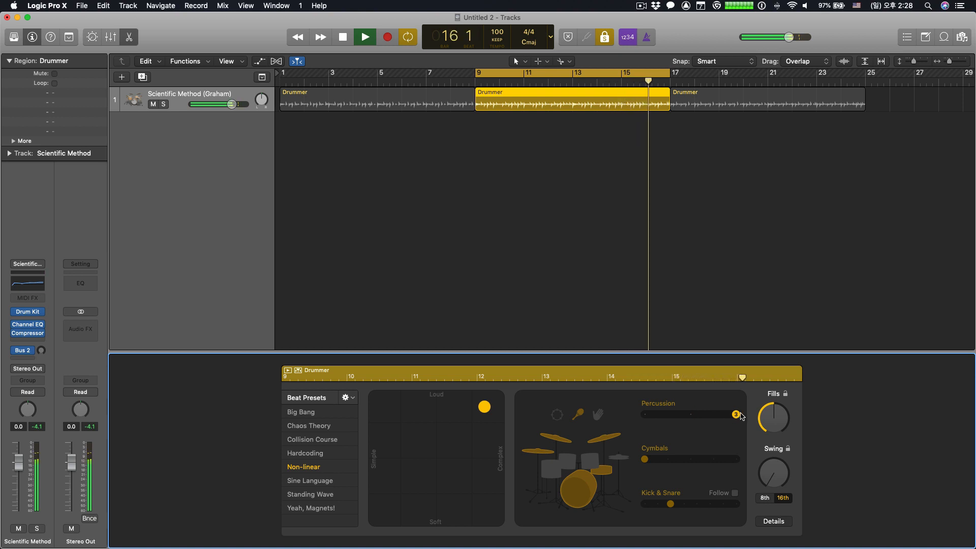
{"action": "left_click_drag", "start_coordinate": [739, 415], "coordinate": [655, 415]}
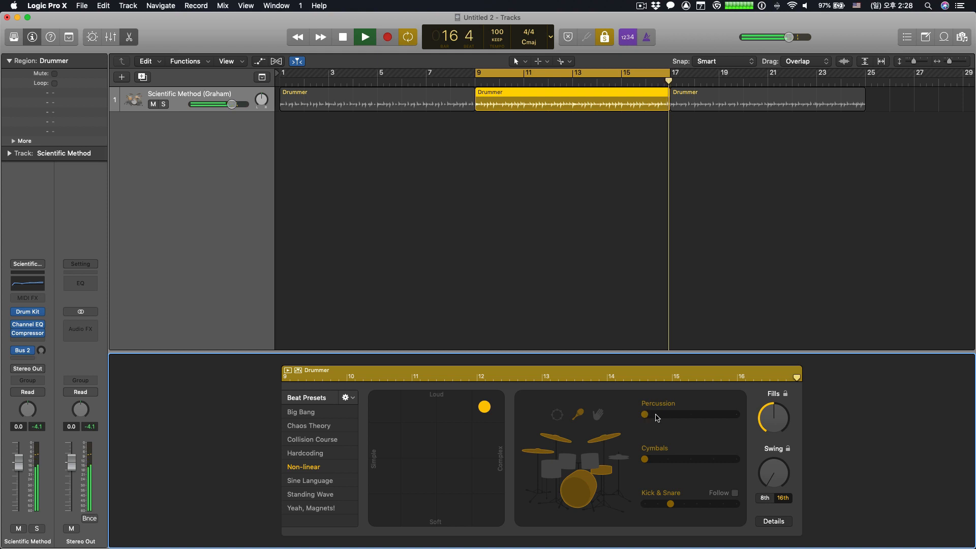
{"action": "left_click", "coordinate": [736, 415]}
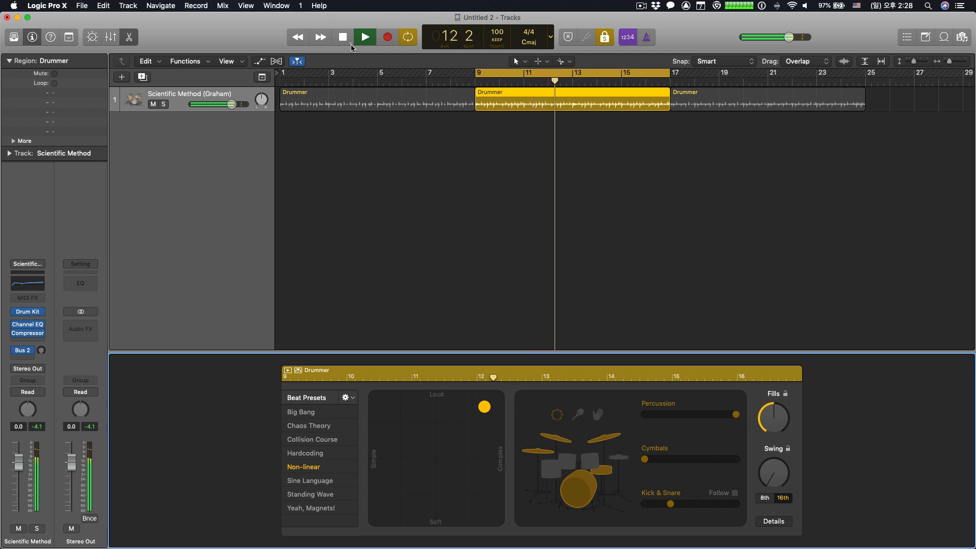
{"action": "key", "text": "space"}
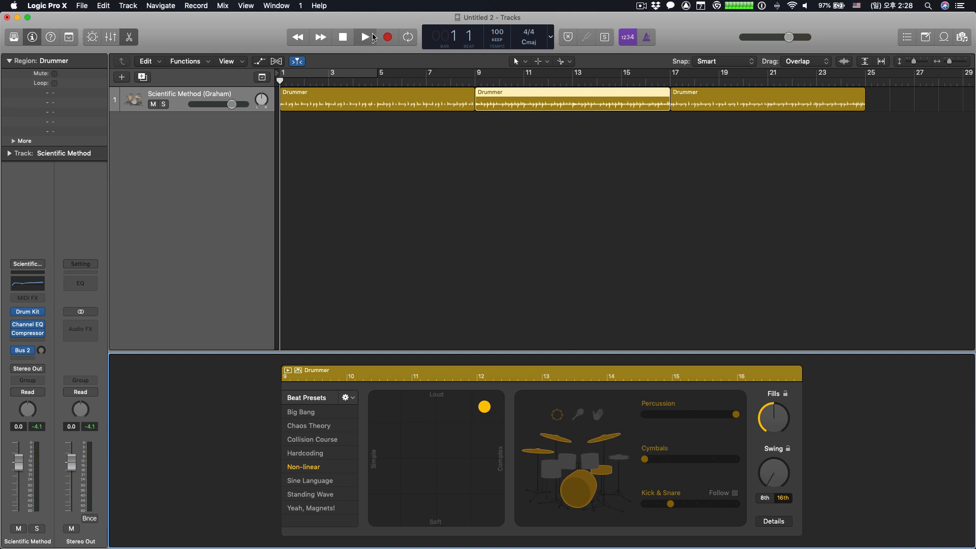
- Play the second region and switch its kit from cymbals to toms, and back to the hi-hat
{"action": "left_click", "coordinate": [366, 37]}
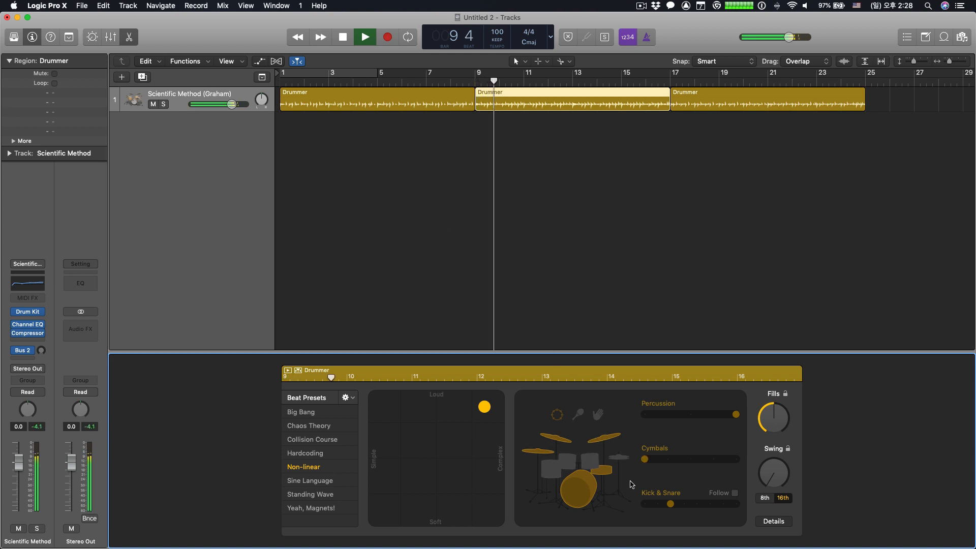
{"action": "left_click", "coordinate": [597, 464]}
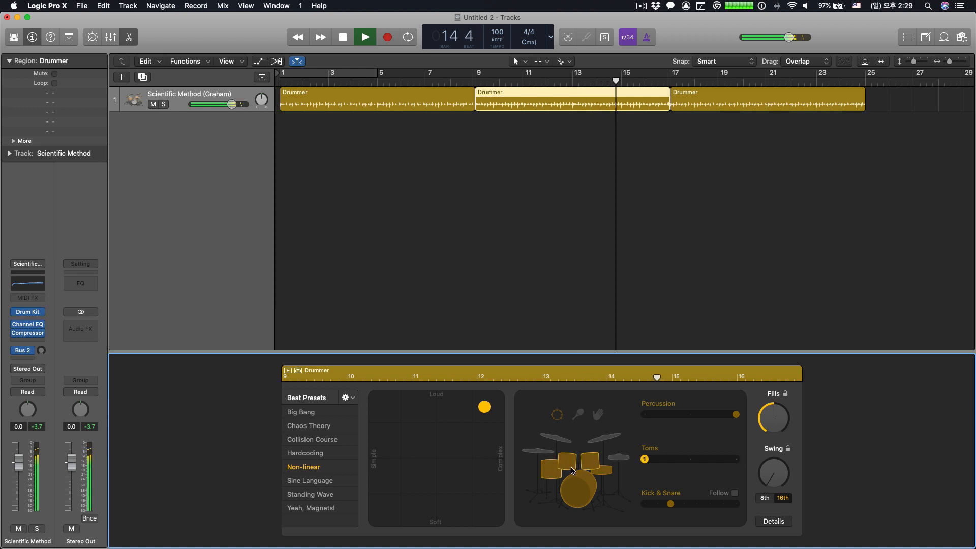
{"action": "left_click", "coordinate": [619, 459]}
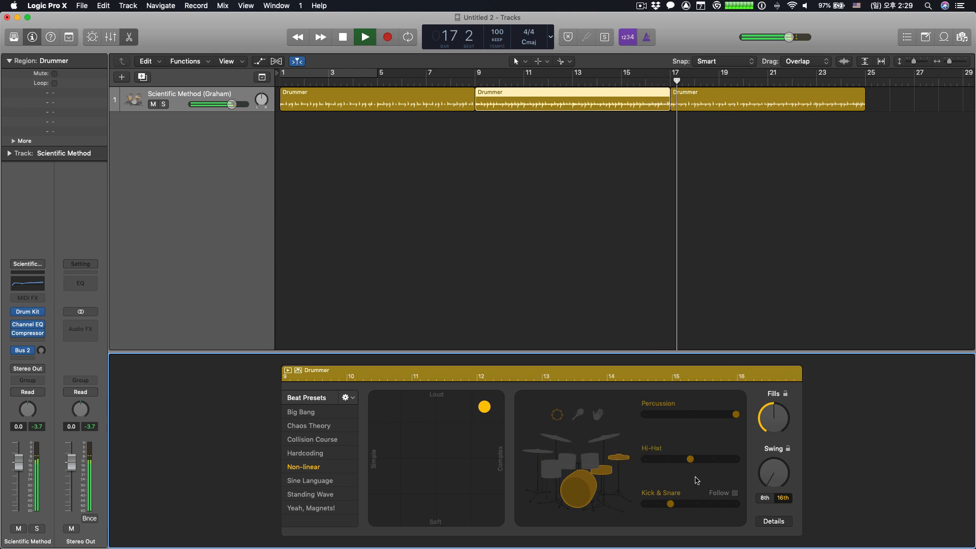
- Try hi-hat patterns 1 to 4 while the track plays and settle on pattern 5
{"action": "left_click_drag", "start_coordinate": [690, 459], "coordinate": [713, 461]}
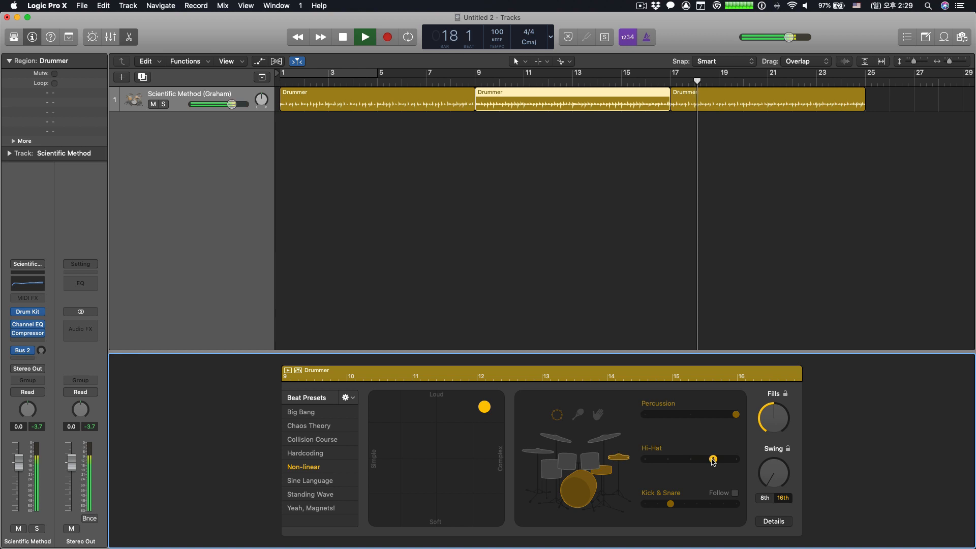
{"action": "left_click", "coordinate": [734, 459]}
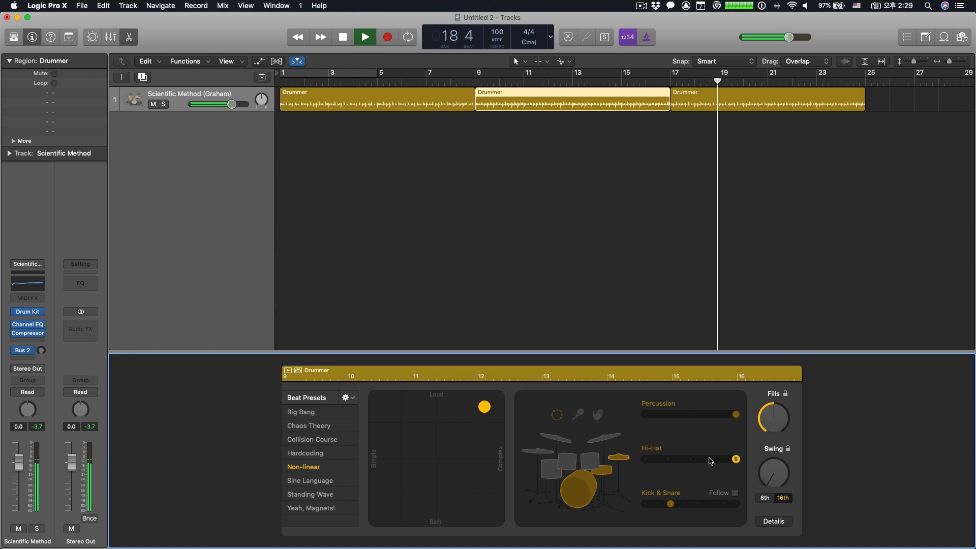
{"action": "left_click", "coordinate": [691, 459]}
{"action": "left_click", "coordinate": [667, 458]}
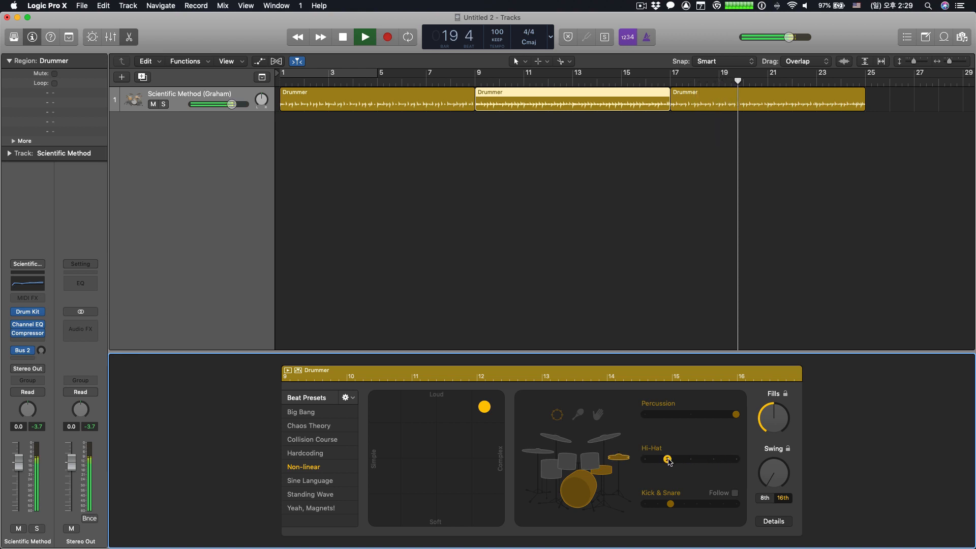
{"action": "left_click", "coordinate": [644, 459]}
{"action": "left_click", "coordinate": [713, 459]}
{"action": "left_click", "coordinate": [691, 459]}
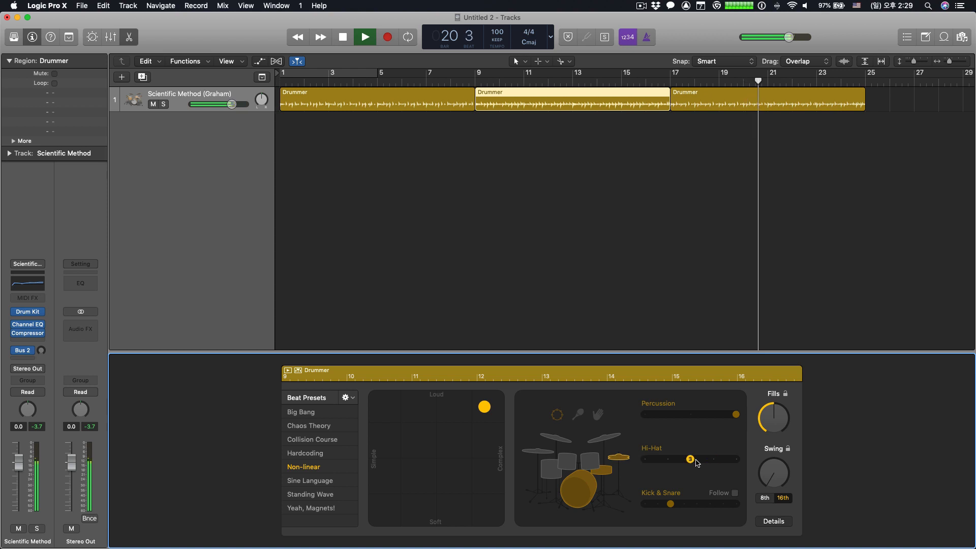
{"action": "left_click", "coordinate": [735, 459]}
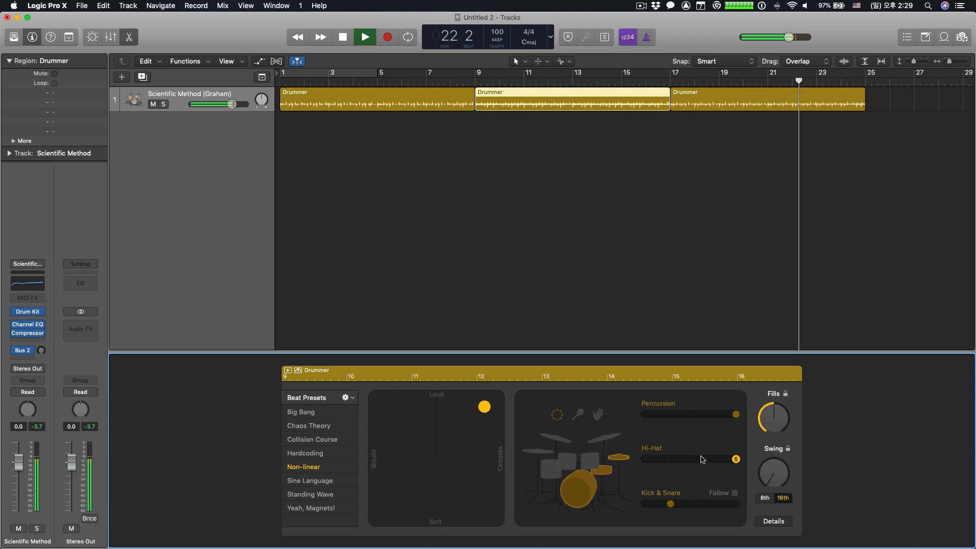
- Turn off the snare and hi-hat, leaving the kick and tambourine, and preview the second region alone from bar 9
{"action": "left_click", "coordinate": [619, 487]}
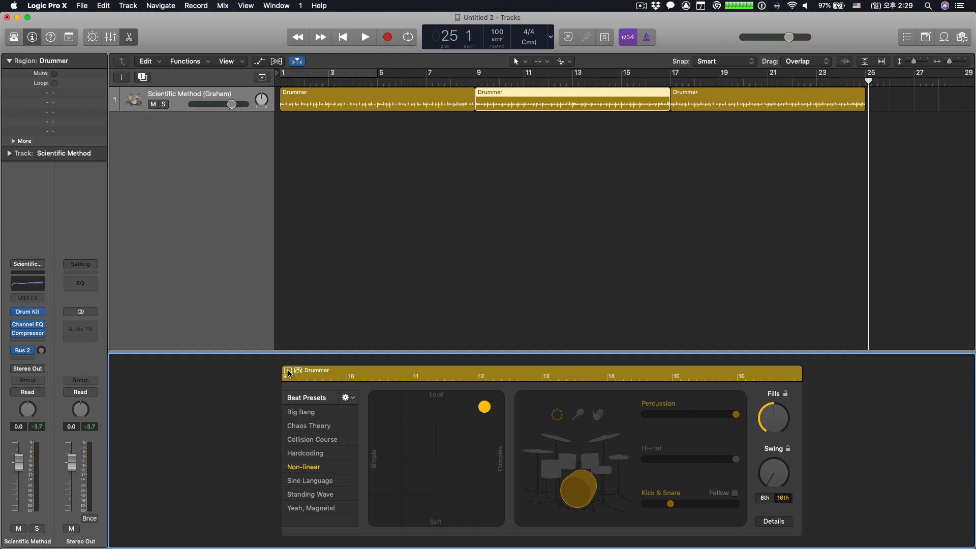
{"action": "left_click", "coordinate": [477, 82]}
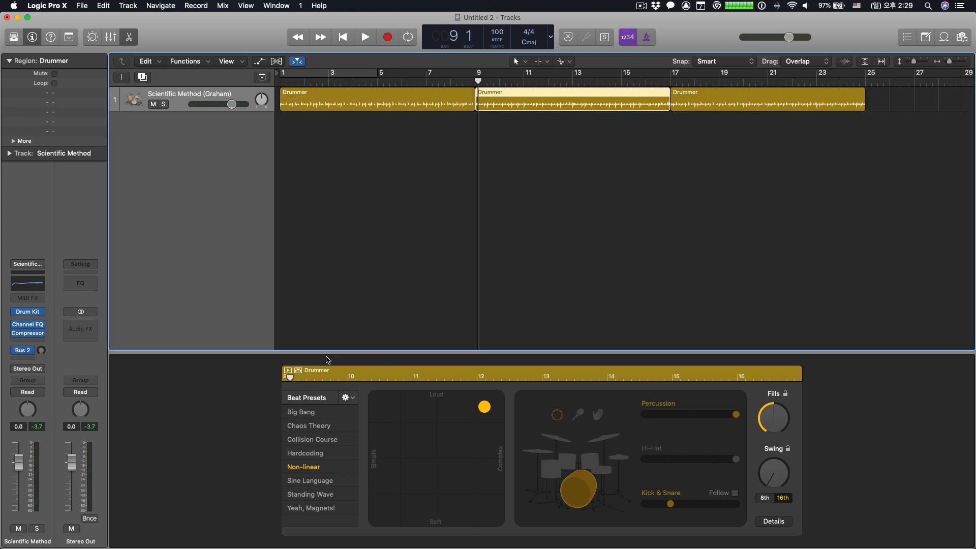
{"action": "left_click", "coordinate": [288, 374]}
{"action": "left_click", "coordinate": [287, 372]}
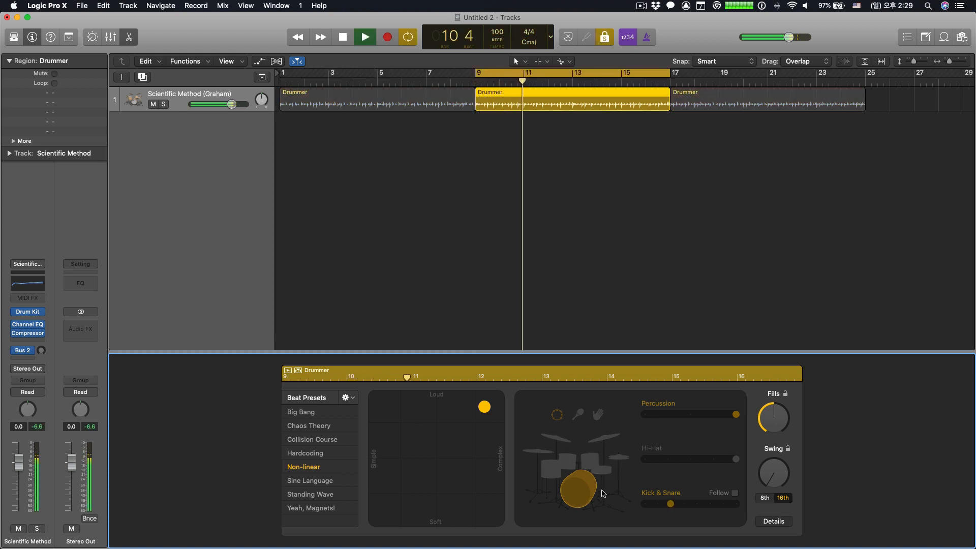
- Switch the percussion from tambourine to shaker and turn the hi-hat back on during the preview
{"action": "left_click", "coordinate": [557, 413]}
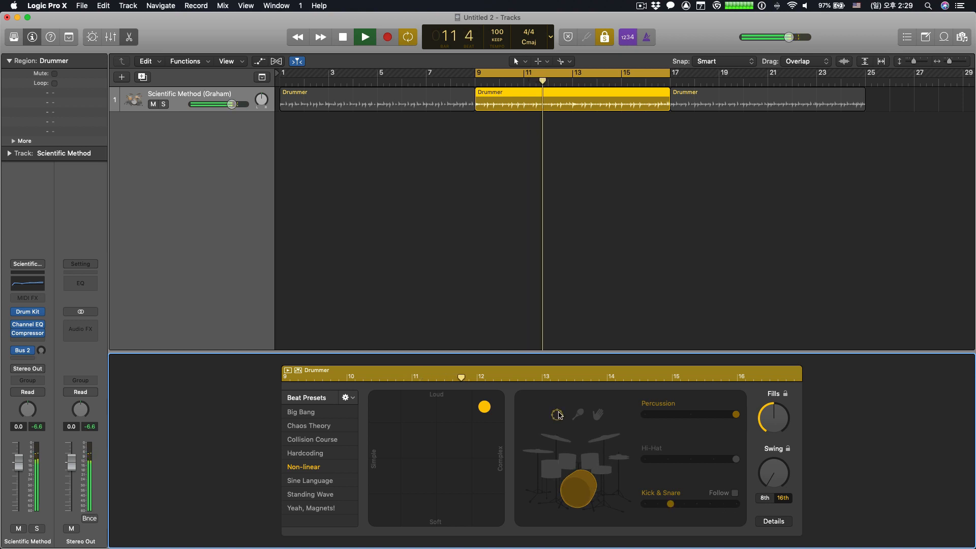
{"action": "left_click", "coordinate": [578, 413]}
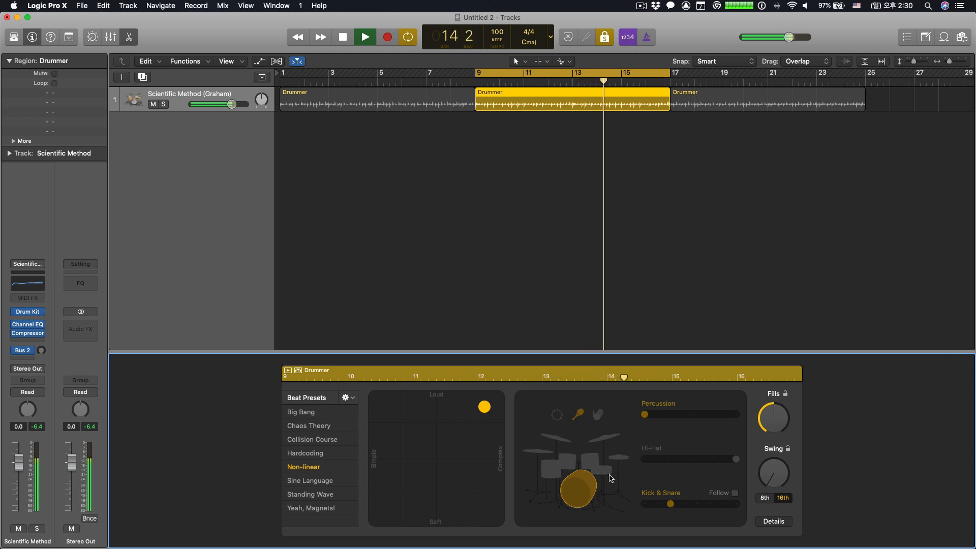
{"action": "left_click", "coordinate": [618, 457]}
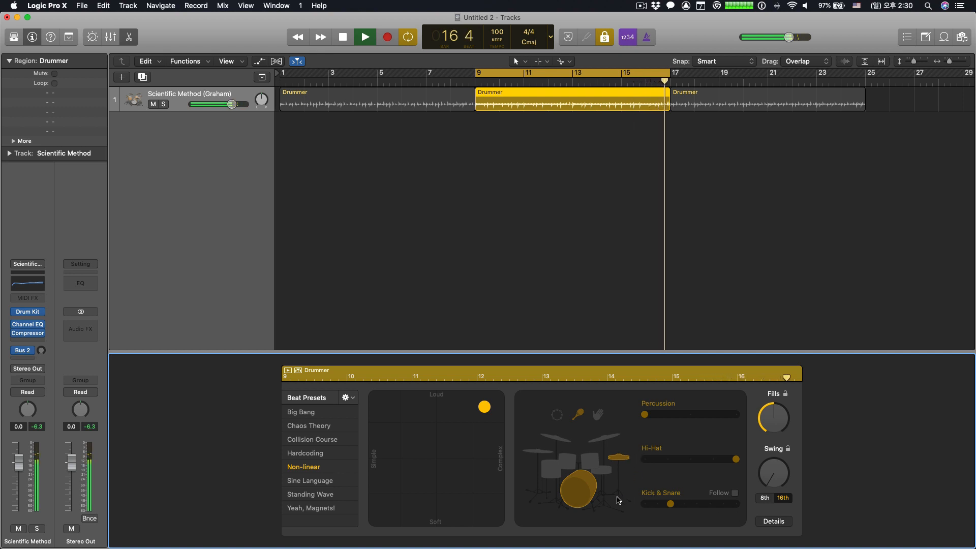
- Stop the solo preview, turn off the kick, hi-hat and percussion, and play the region to hear only its fills
{"action": "key", "text": "space"}
{"action": "left_click", "coordinate": [587, 493]}
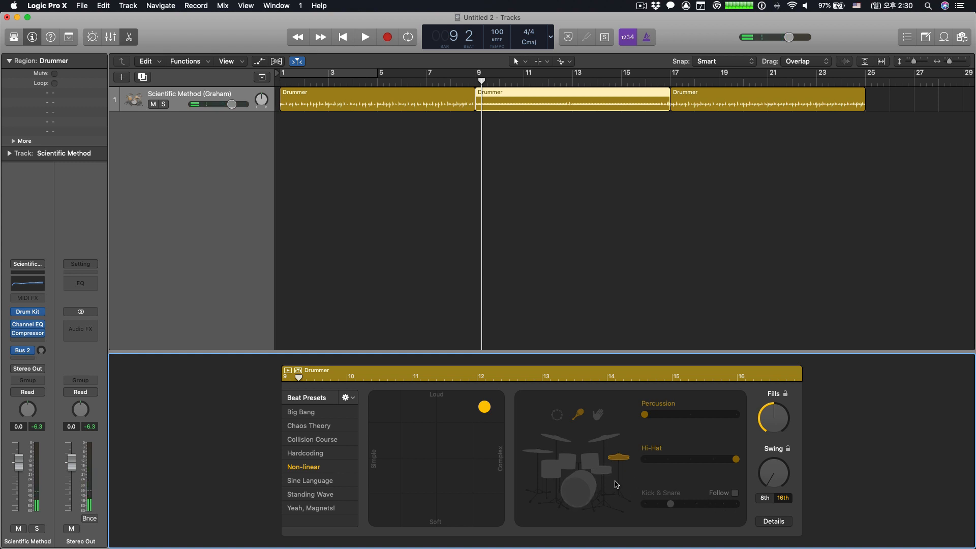
{"action": "left_click", "coordinate": [620, 457]}
{"action": "key", "text": "space"}
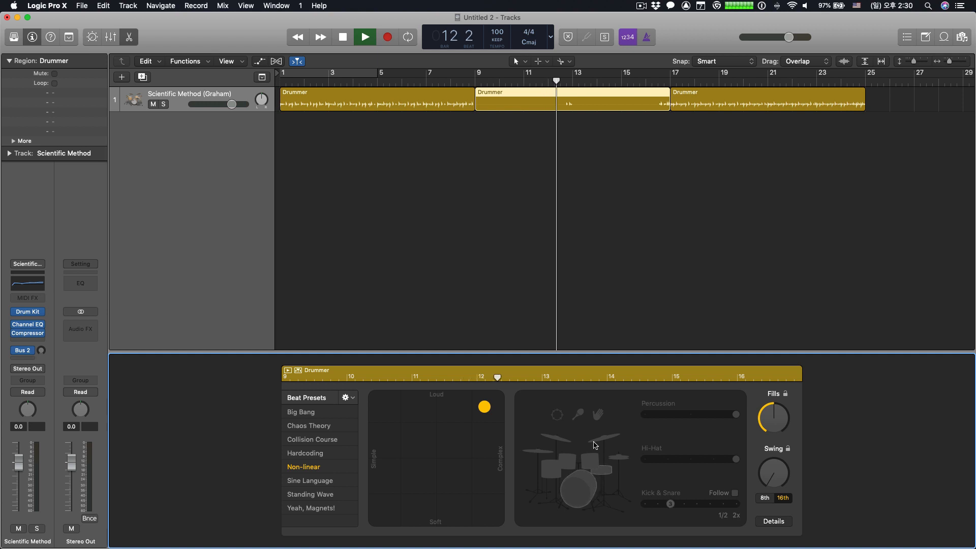
{"action": "key", "text": "space"}
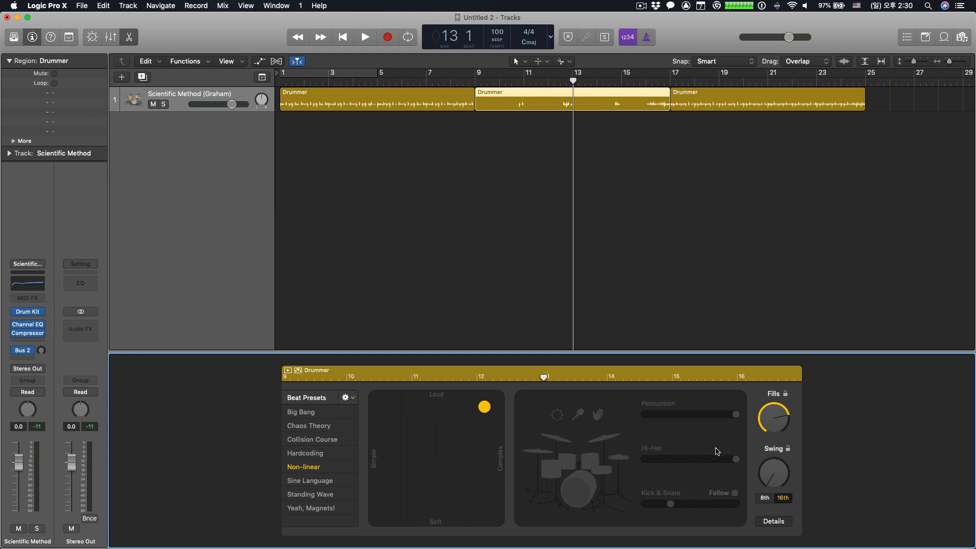
- Raise the second region's Fills to the maximum and preview the fills from about bar 10
{"action": "left_click_drag", "start_coordinate": [770, 421], "coordinate": [774, 400]}
{"action": "left_click", "coordinate": [513, 80]}
{"action": "key", "text": "space"}
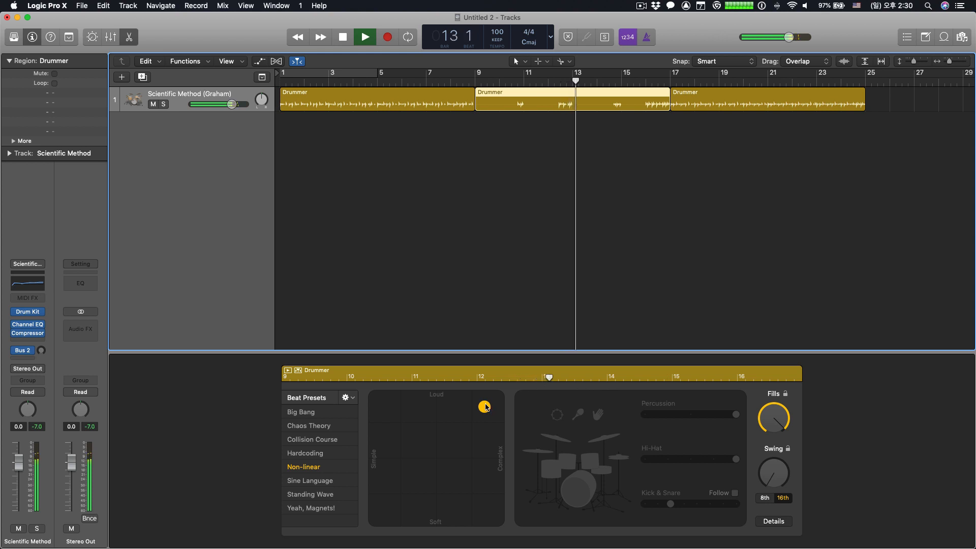
{"action": "key", "text": "space"}
- Set the XY pad to the loudest, most complex corner and preview the fills around bars 10 and 14
{"action": "left_click_drag", "start_coordinate": [484, 407], "coordinate": [507, 386]}
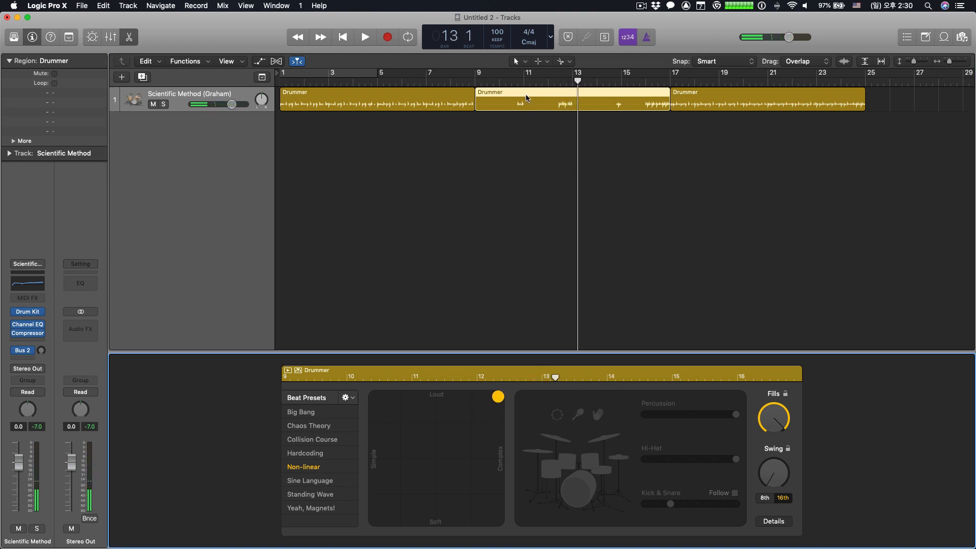
{"action": "left_click", "coordinate": [510, 84]}
{"action": "key", "text": "space"}
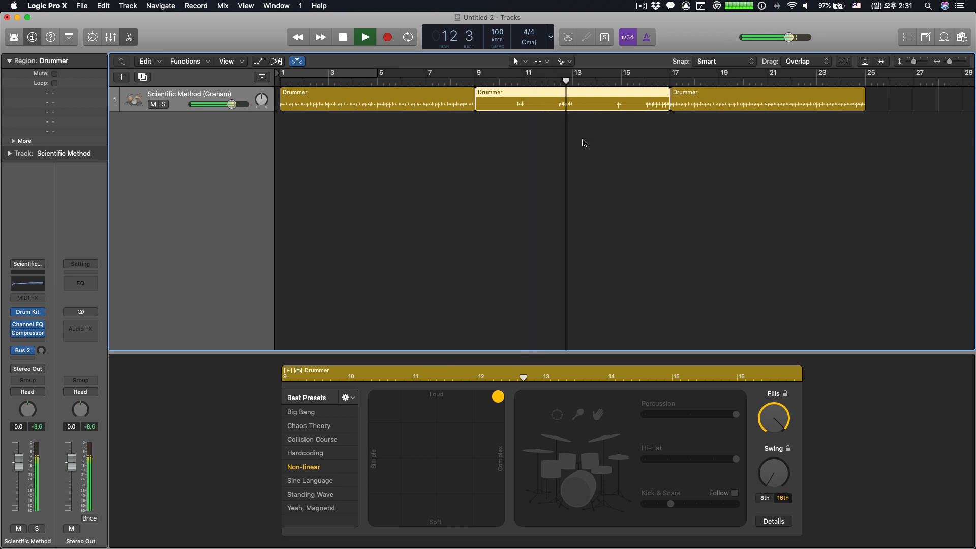
{"action": "key", "text": "space"}
{"action": "left_click", "coordinate": [620, 84]}
{"action": "key", "text": "space"}
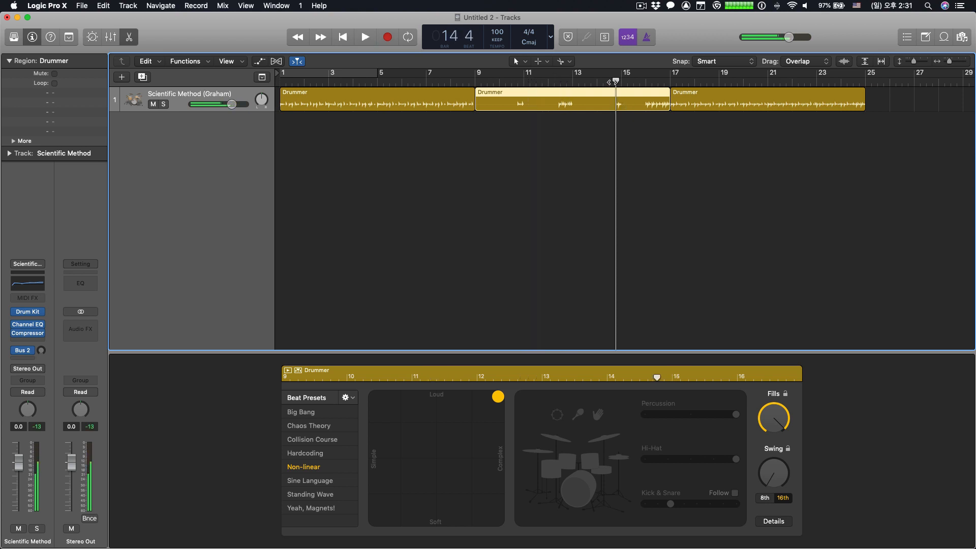
{"action": "key", "text": "space"}
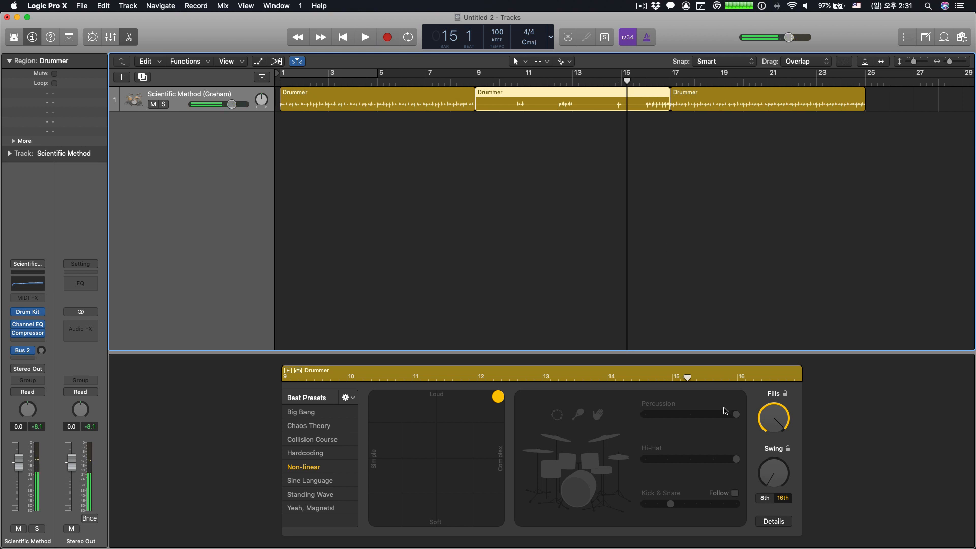
- Lower the second region's Fills to slightly above the middle and turn the hi-hat on
{"action": "left_click_drag", "start_coordinate": [782, 427], "coordinate": [776, 458]}
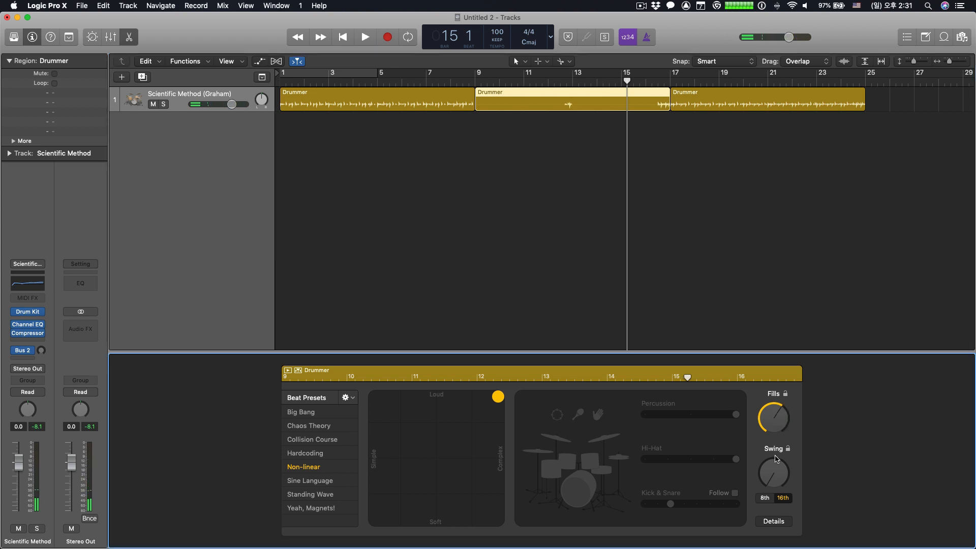
{"action": "left_click", "coordinate": [620, 458]}
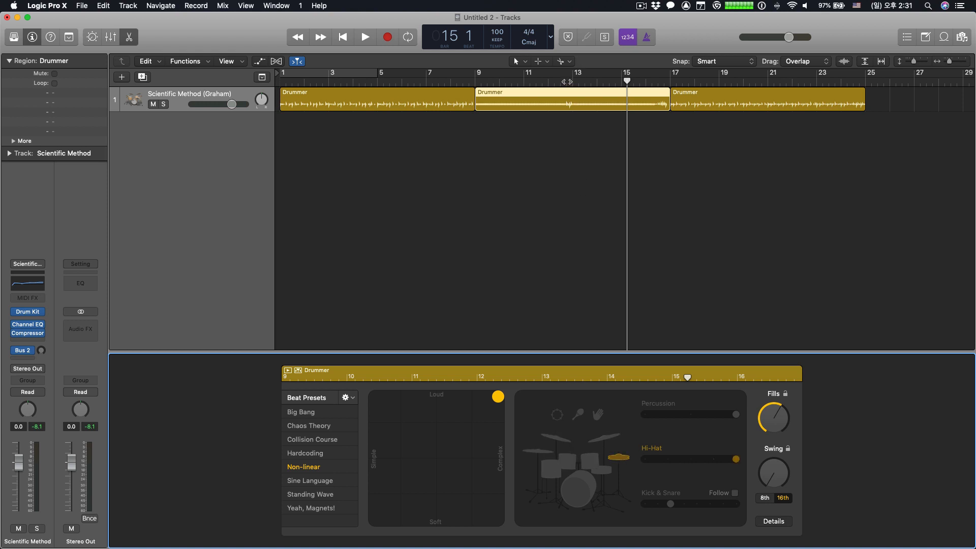
- Raise the second region's Fills to the maximum and turn the kick and snare on
{"action": "left_click_drag", "start_coordinate": [566, 80], "coordinate": [563, 80]}
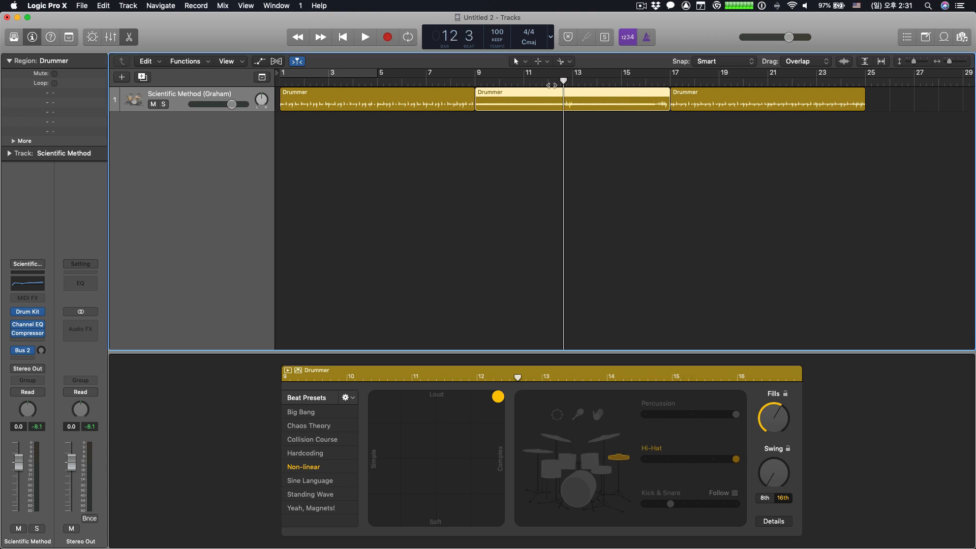
{"action": "left_click", "coordinate": [652, 81]}
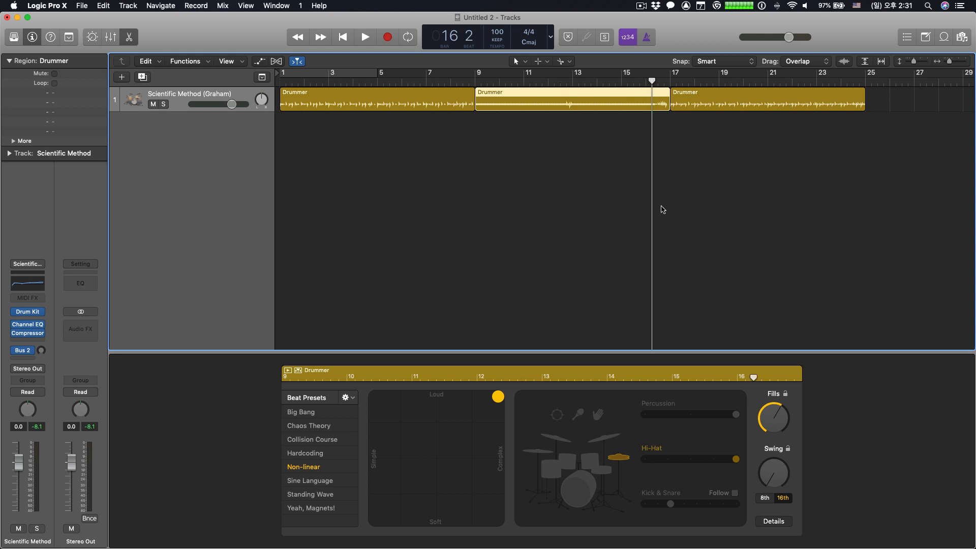
{"action": "left_click_drag", "start_coordinate": [772, 421], "coordinate": [784, 362]}
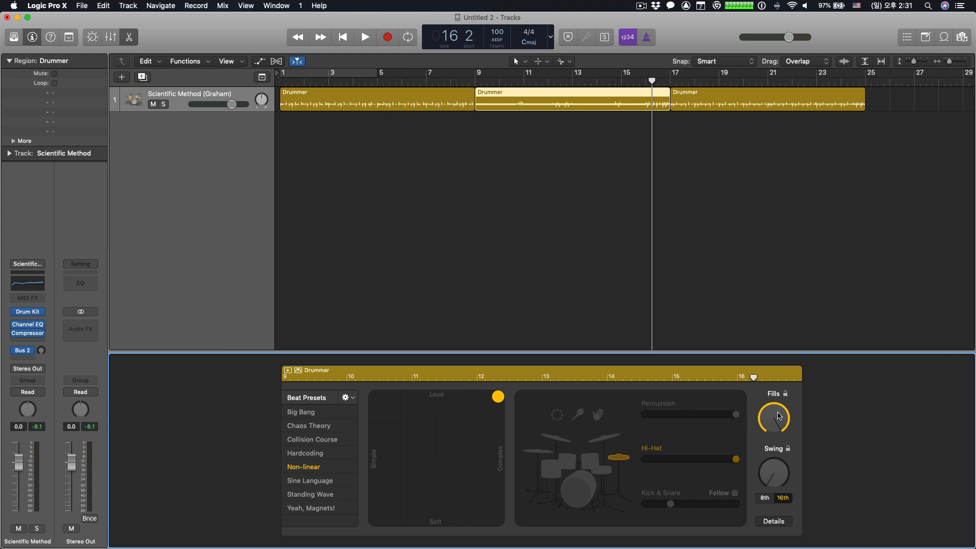
{"action": "left_click_drag", "start_coordinate": [774, 413], "coordinate": [779, 444]}
{"action": "left_click", "coordinate": [578, 489]}
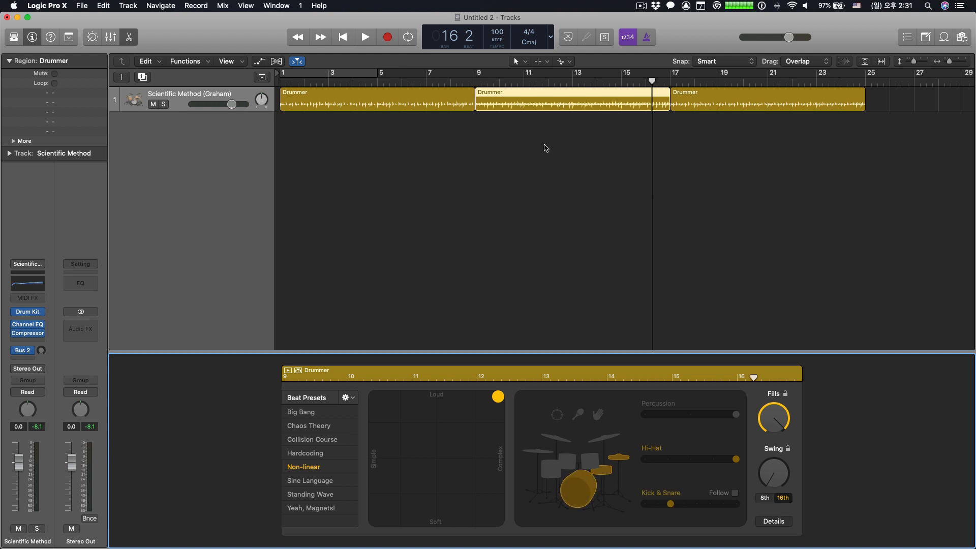
- Solo-preview the second region while setting Swing to 8th notes and raising it slightly above the middle
{"action": "left_click", "coordinate": [287, 371]}
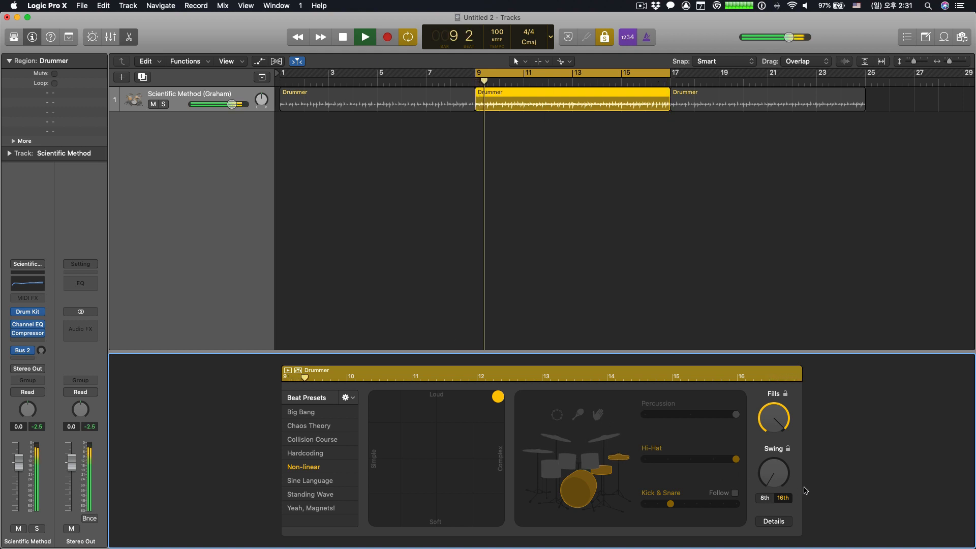
{"action": "left_click", "coordinate": [764, 498]}
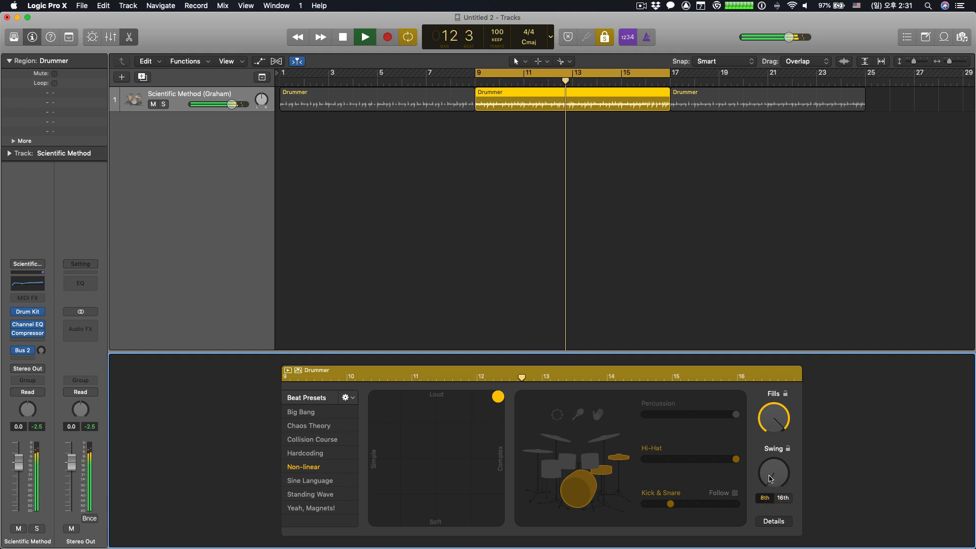
{"action": "mouse_move", "coordinate": [773, 481]}
{"action": "left_click_drag", "start_coordinate": [773, 482], "coordinate": [786, 413]}
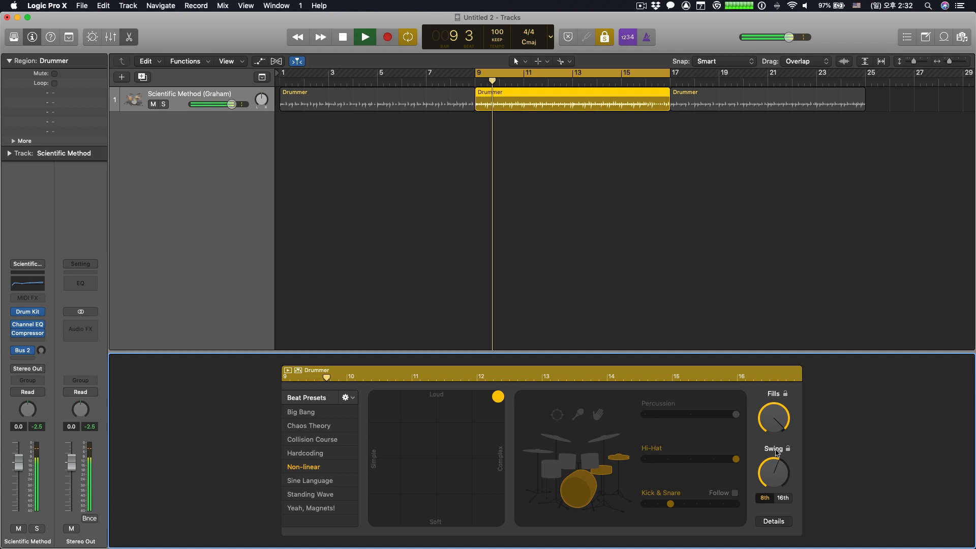
{"action": "key", "text": "space"}
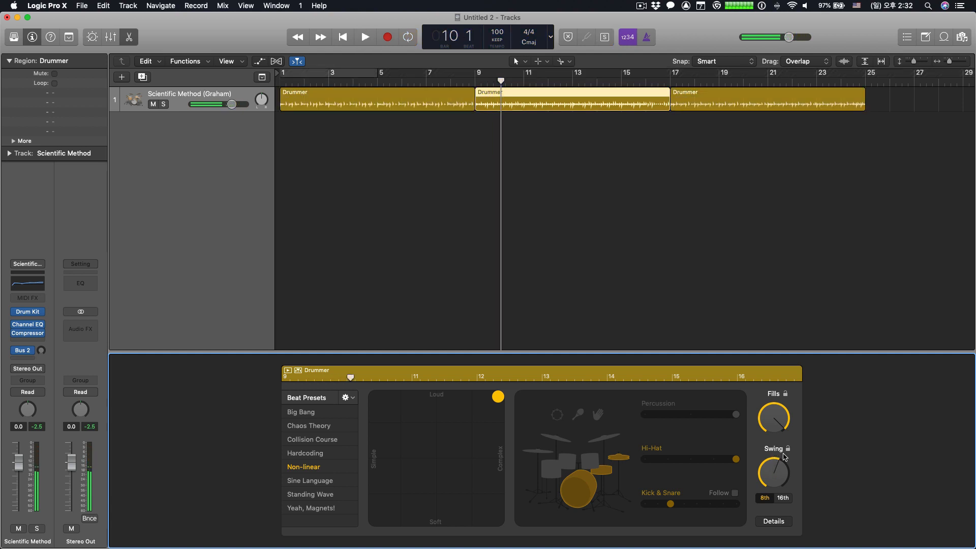
- Lower the 8th-note Swing to 50%, raise it well above the middle, and preview the region
{"action": "left_click_drag", "start_coordinate": [777, 468], "coordinate": [783, 543]}
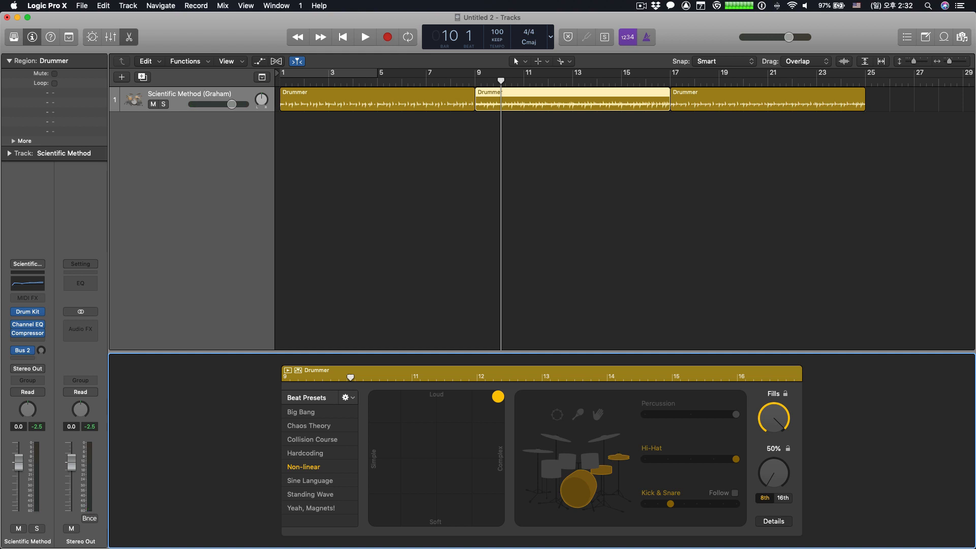
{"action": "left_click_drag", "start_coordinate": [790, 539], "coordinate": [798, 453]}
{"action": "left_click_drag", "start_coordinate": [800, 452], "coordinate": [780, 451]}
{"action": "key", "text": "space"}
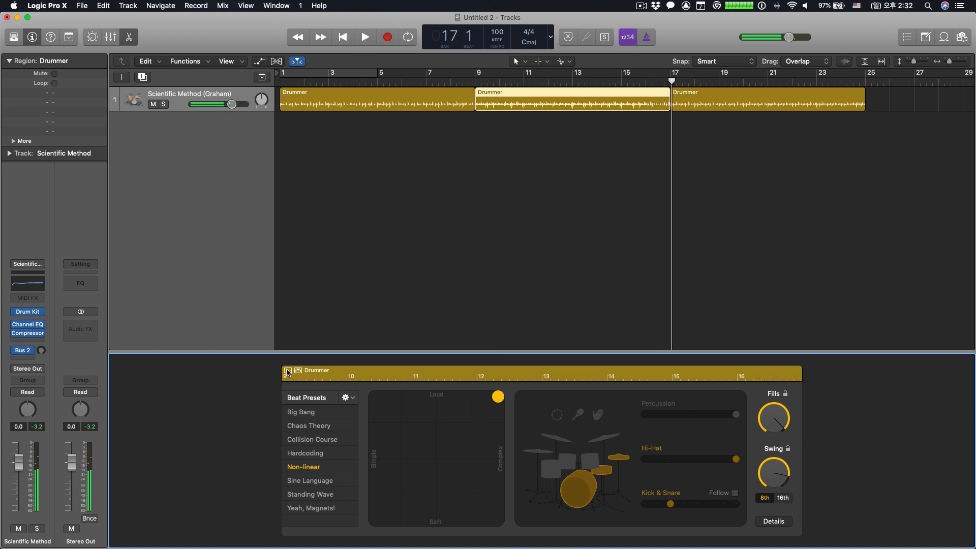
{"action": "key", "text": "c"}
{"action": "key", "text": "space"}
{"action": "key", "text": "c"}
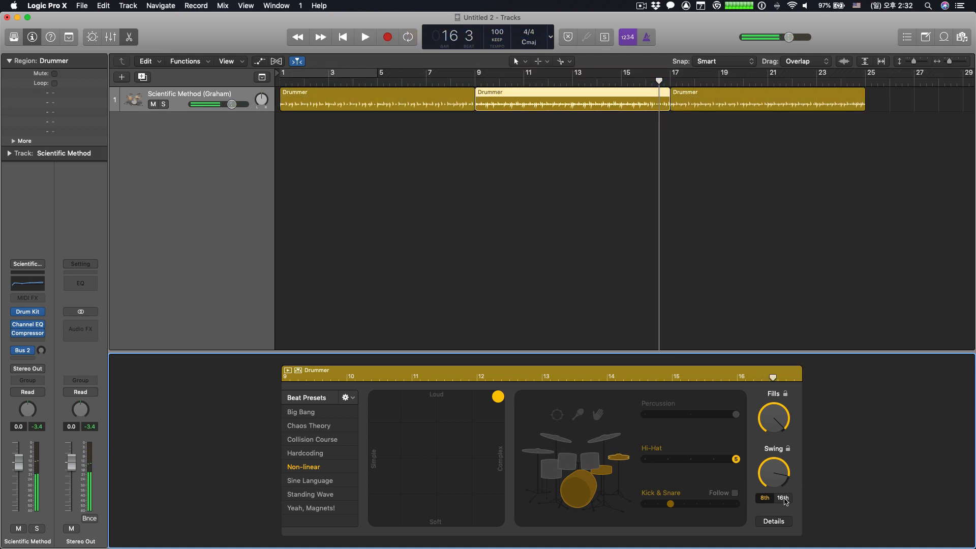
- Switch Swing to 16th notes, audition it up to the maximum, and reset it to the minimum
{"action": "left_click", "coordinate": [783, 497]}
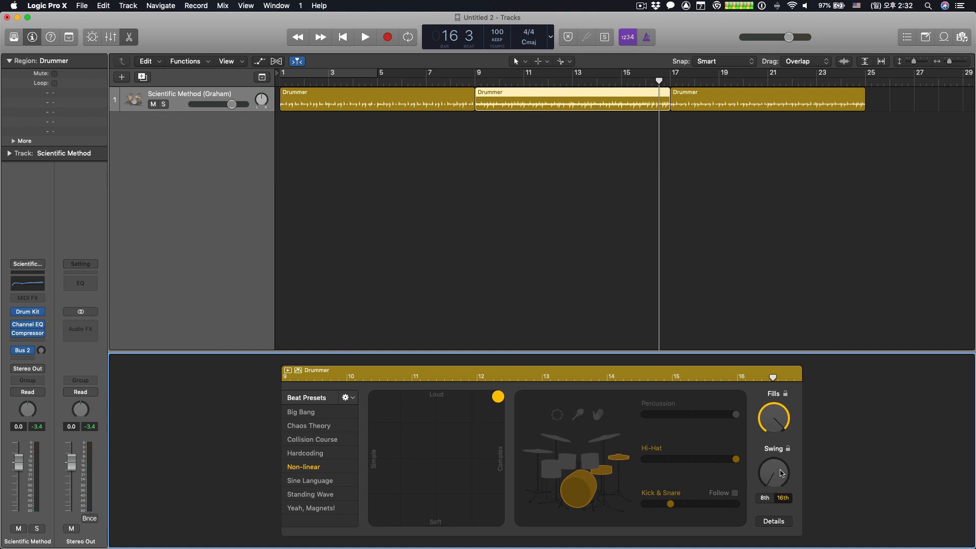
{"action": "left_click", "coordinate": [288, 371]}
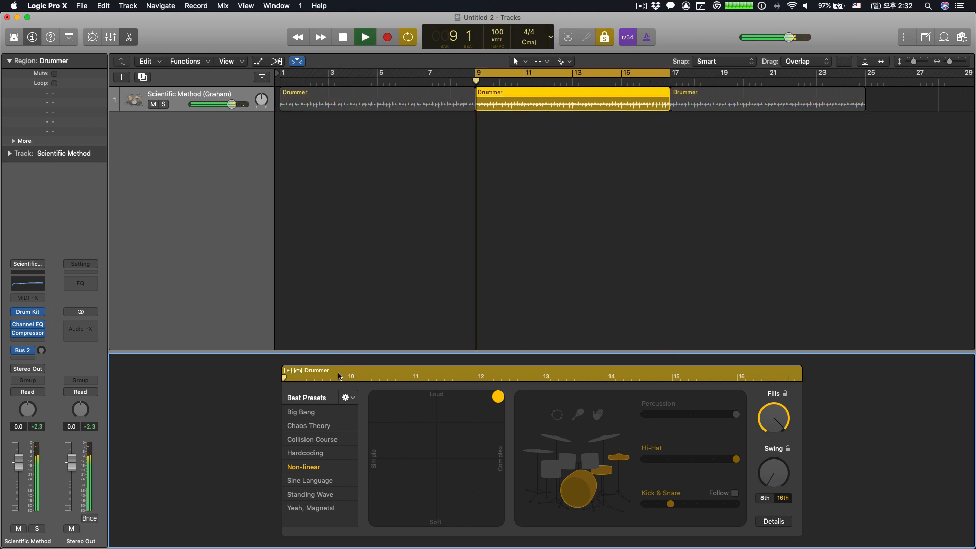
{"action": "left_click_drag", "start_coordinate": [773, 475], "coordinate": [783, 370]}
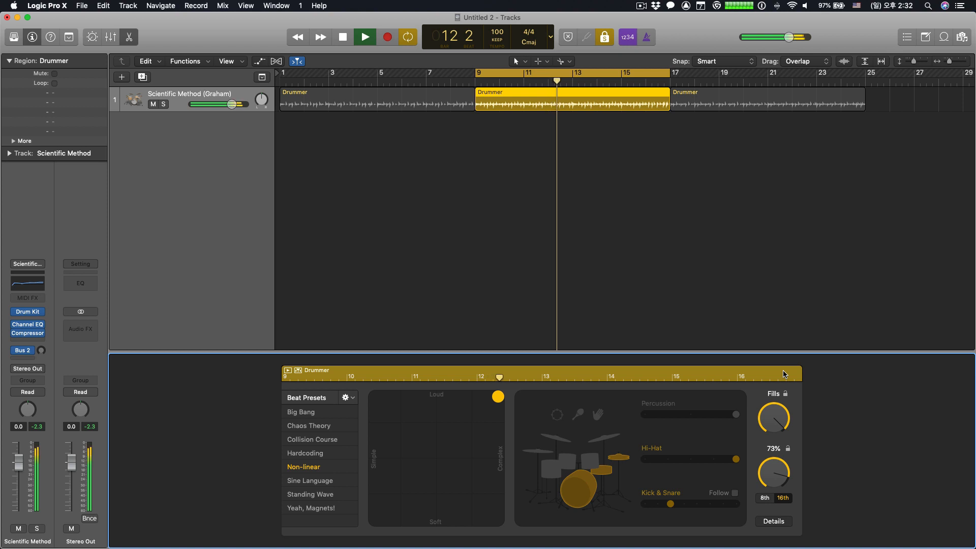
{"action": "left_click_drag", "start_coordinate": [783, 370], "coordinate": [785, 367]}
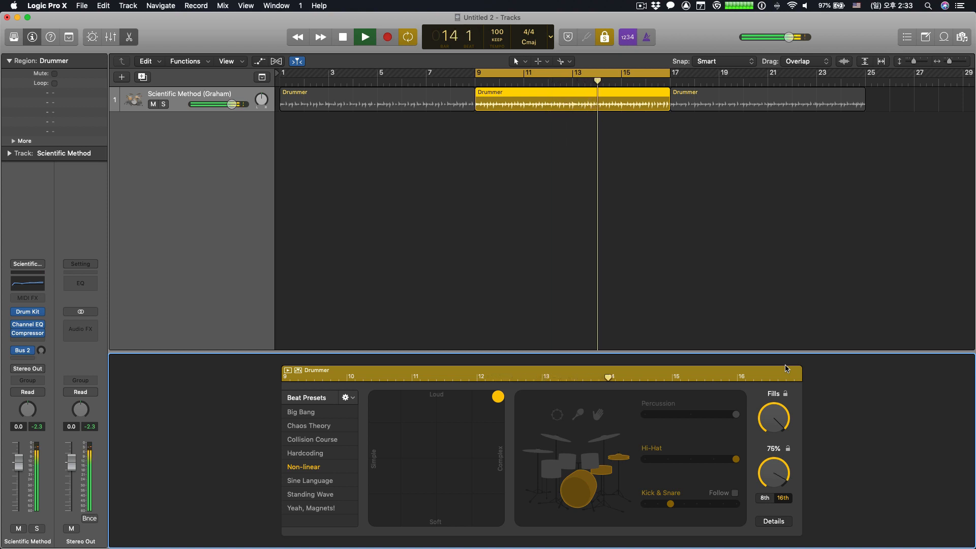
{"action": "left_click_drag", "start_coordinate": [786, 368], "coordinate": [791, 352]}
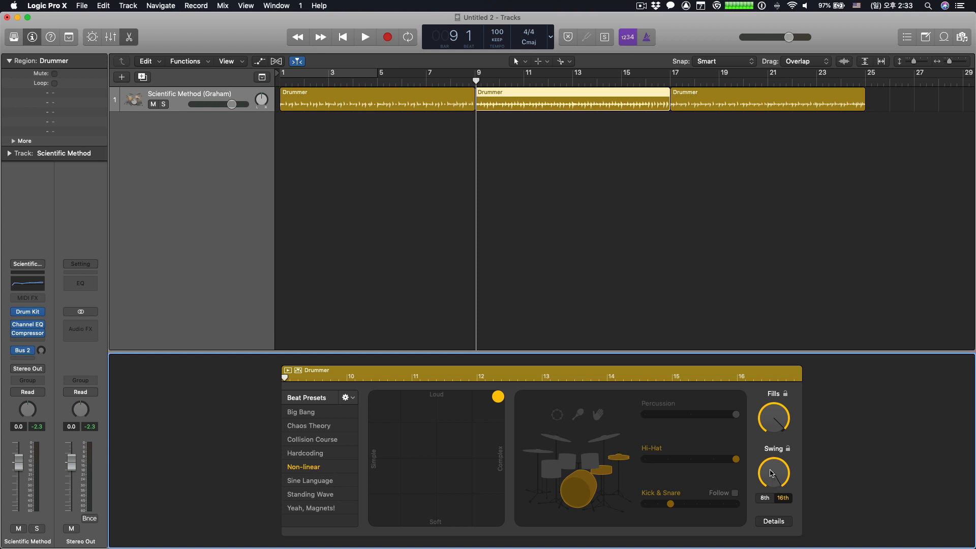
{"action": "left_click_drag", "start_coordinate": [773, 474], "coordinate": [773, 503]}
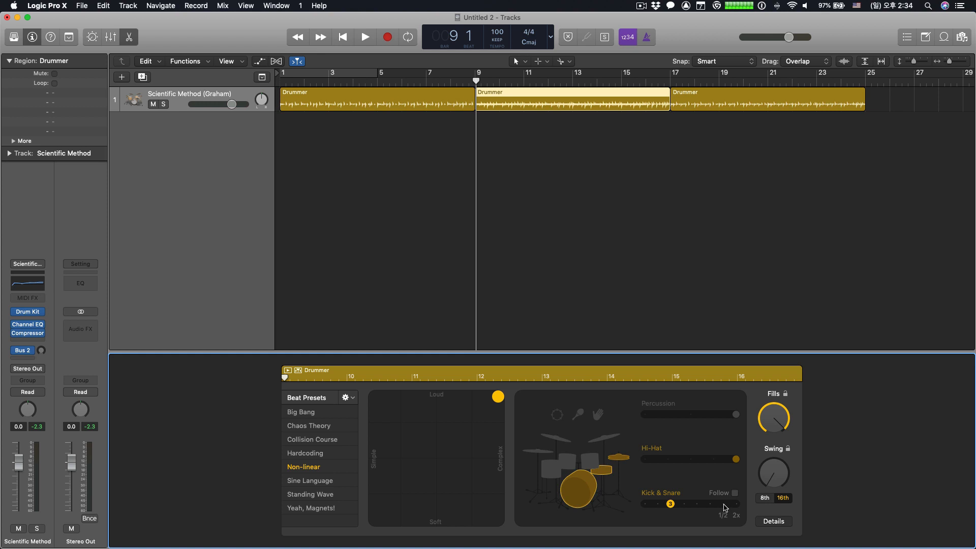
- Solo-preview the second region and switch Kick & Snare to the half-time pattern 7 (1/2)
{"action": "left_click", "coordinate": [288, 370]}
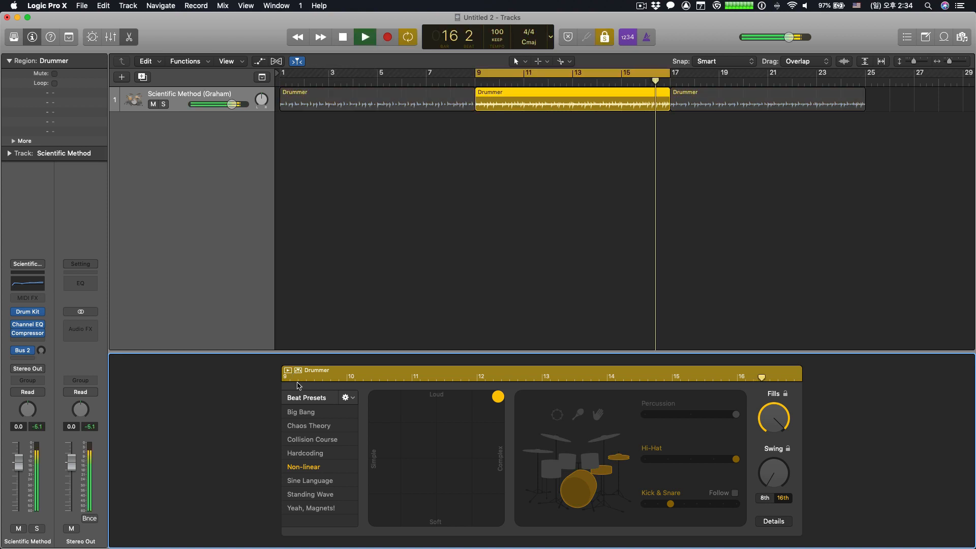
{"action": "left_click", "coordinate": [726, 506]}
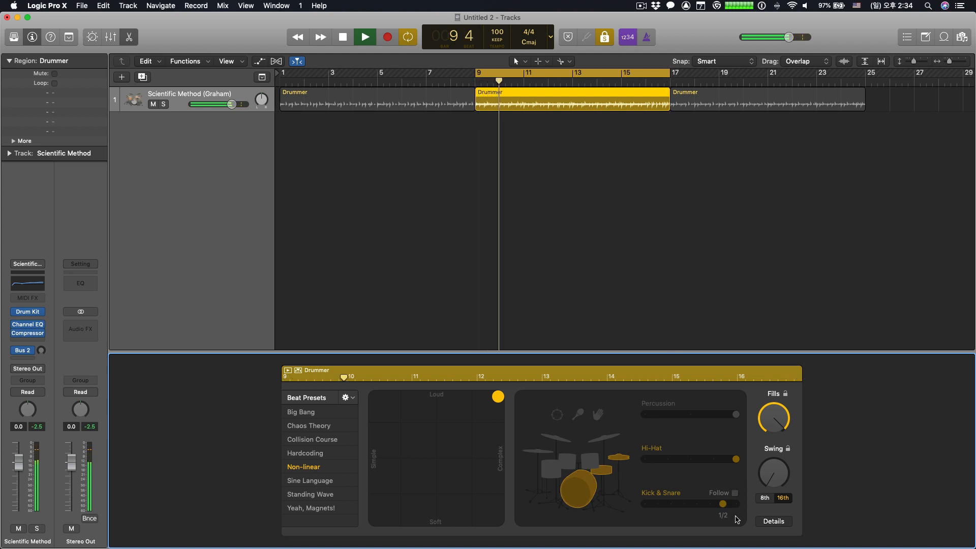
{"action": "key", "text": "space"}
{"action": "key", "text": "c"}
- Preview the second region again and switch Kick & Snare to the double-time (2x) pattern
{"action": "mouse_move", "coordinate": [721, 507]}
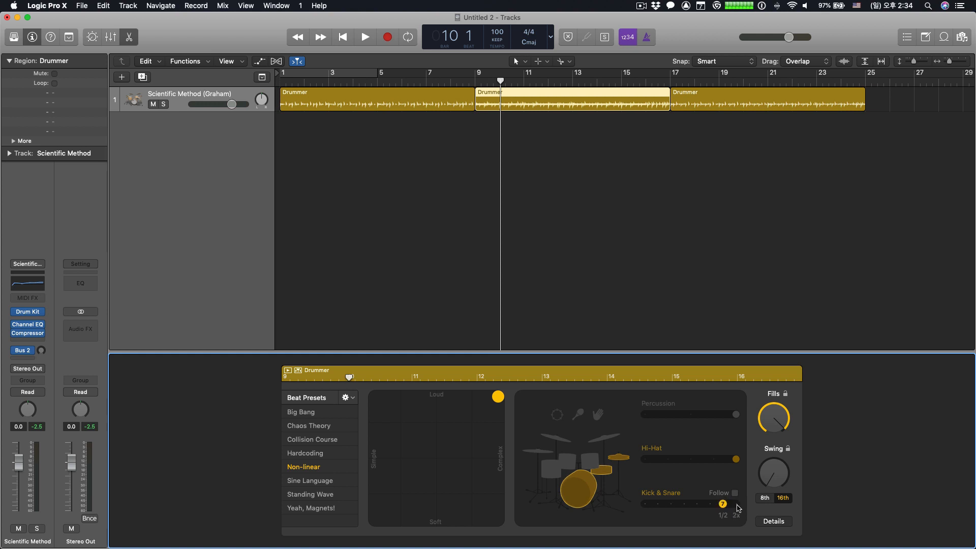
{"action": "left_click", "coordinate": [288, 371]}
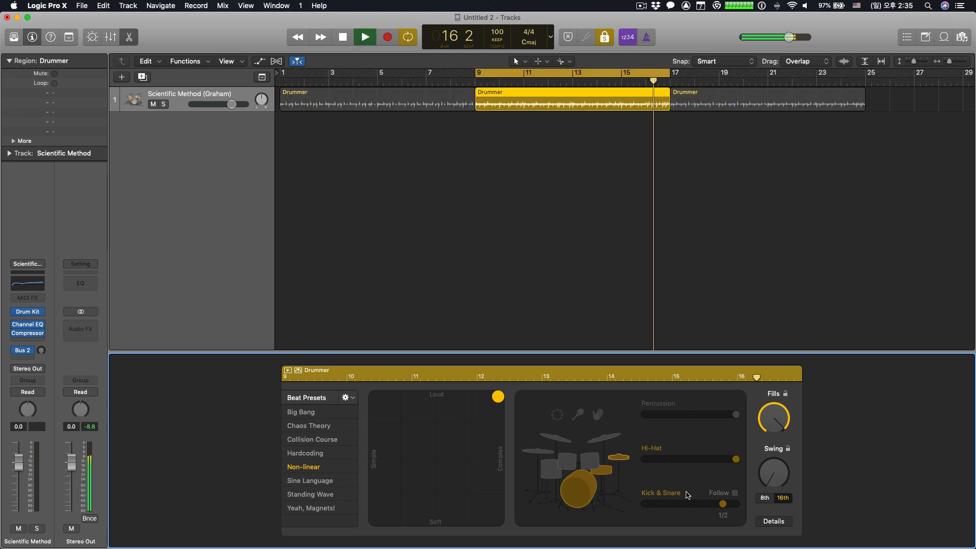
{"action": "left_click", "coordinate": [735, 505]}
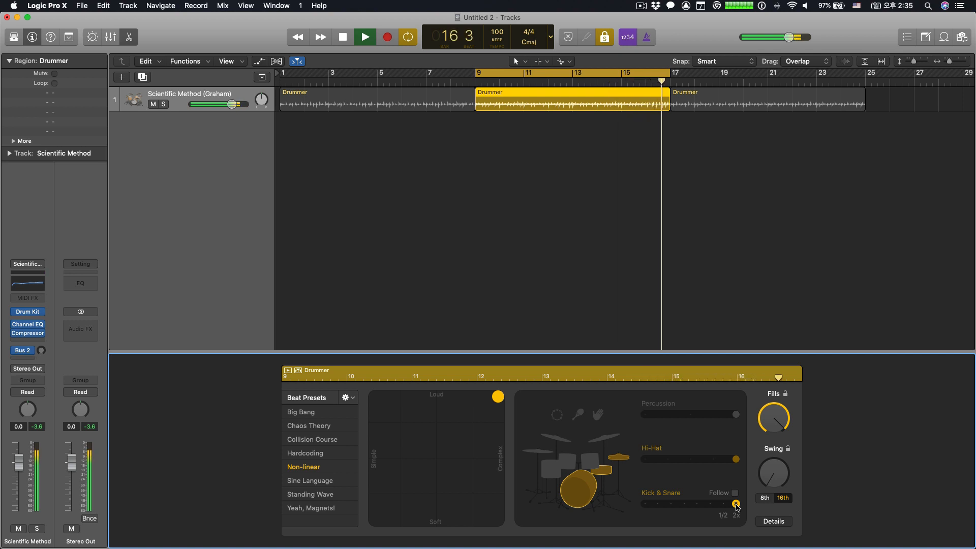
{"action": "key", "text": "space"}
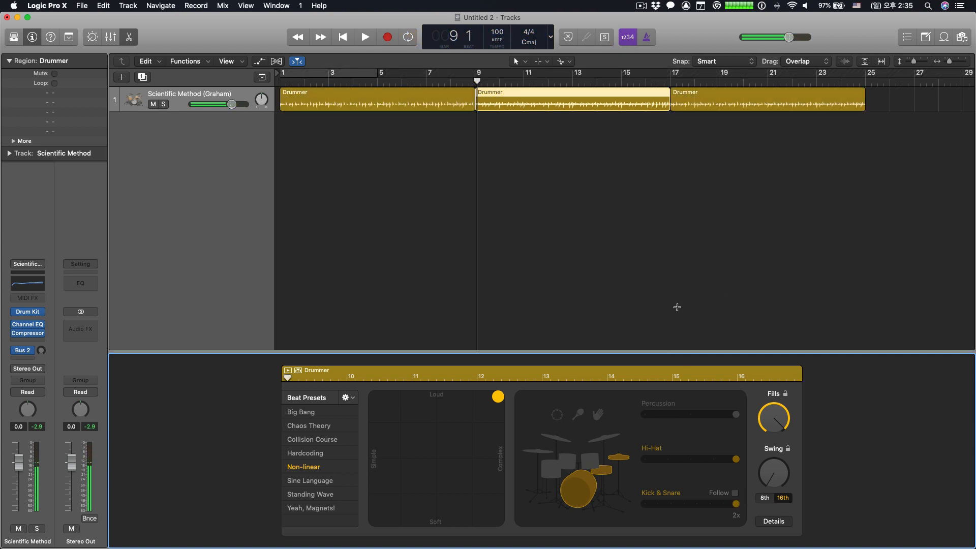
- Split the first drummer region at bars 5 and 7 and the second at bars 11 and 13
{"action": "left_click", "coordinate": [385, 93]}
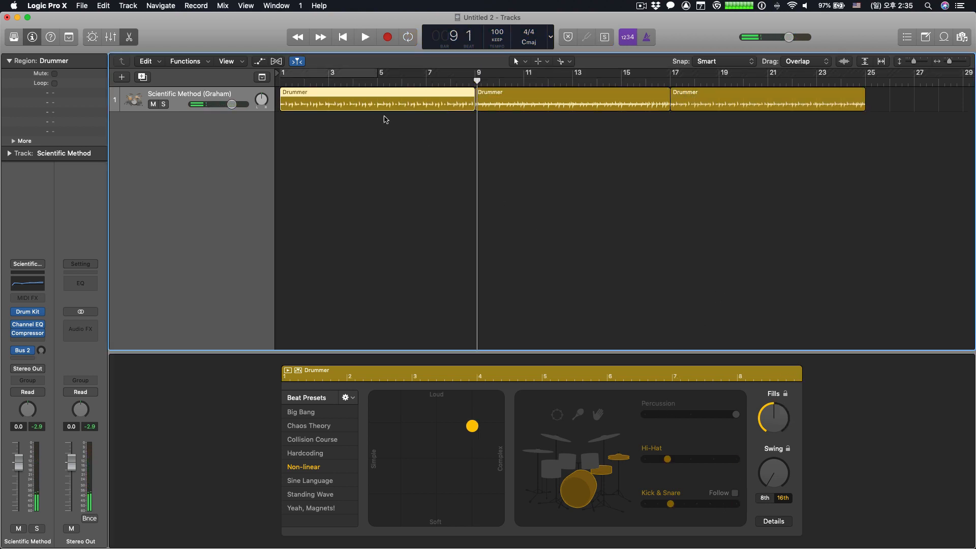
{"action": "key", "text": "t"}
{"action": "key", "text": "Return"}
{"action": "left_click", "coordinate": [377, 99]}
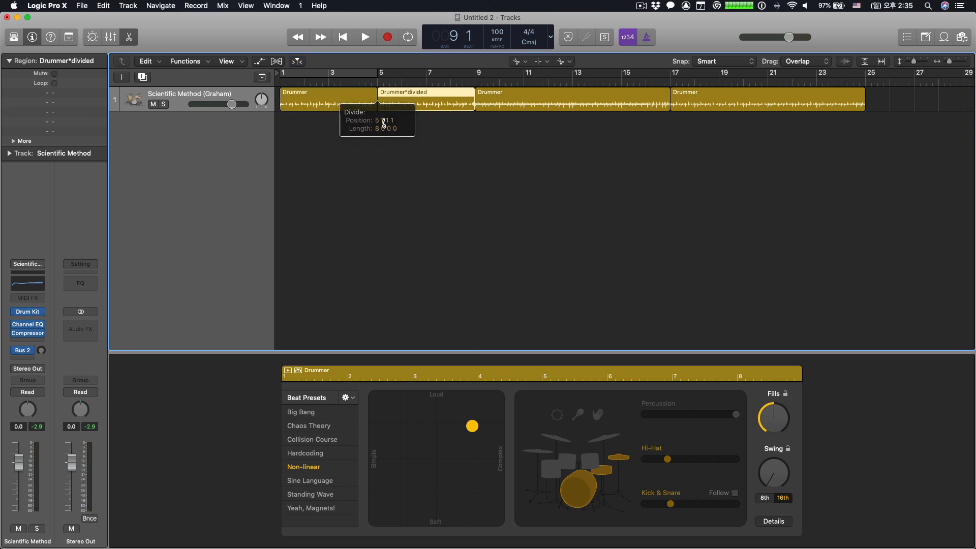
{"action": "left_click", "coordinate": [574, 98]}
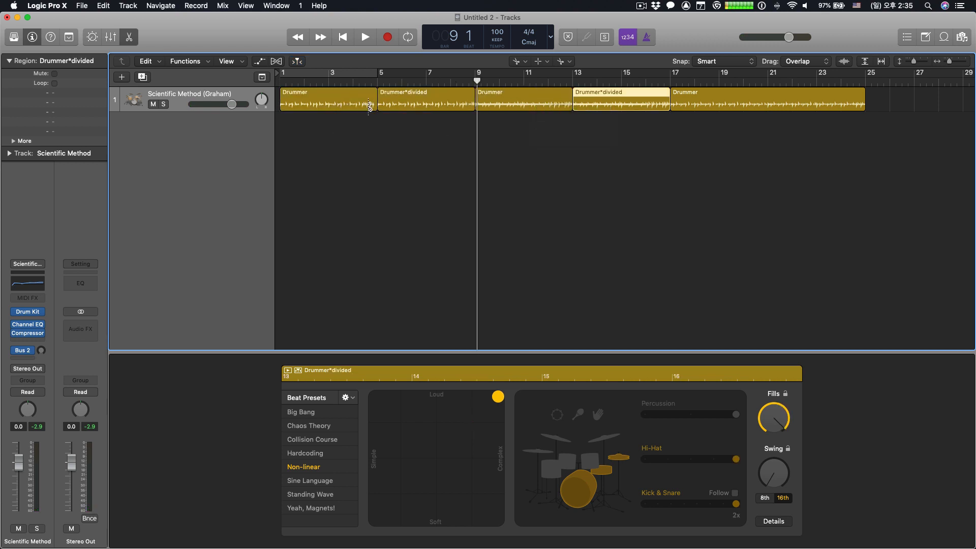
{"action": "left_click", "coordinate": [426, 98]}
{"action": "left_click", "coordinate": [525, 97]}
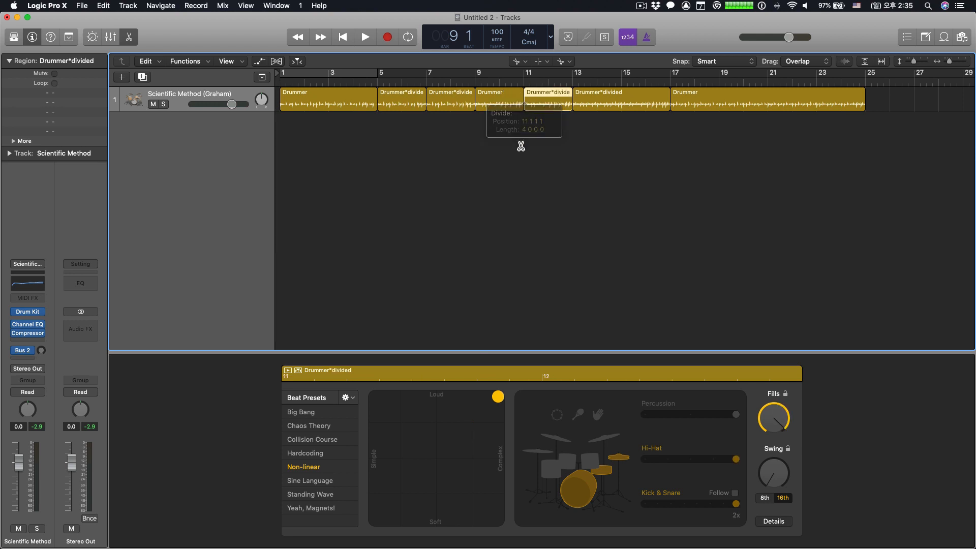
{"action": "key", "text": "t"}
{"action": "key", "text": "t"}
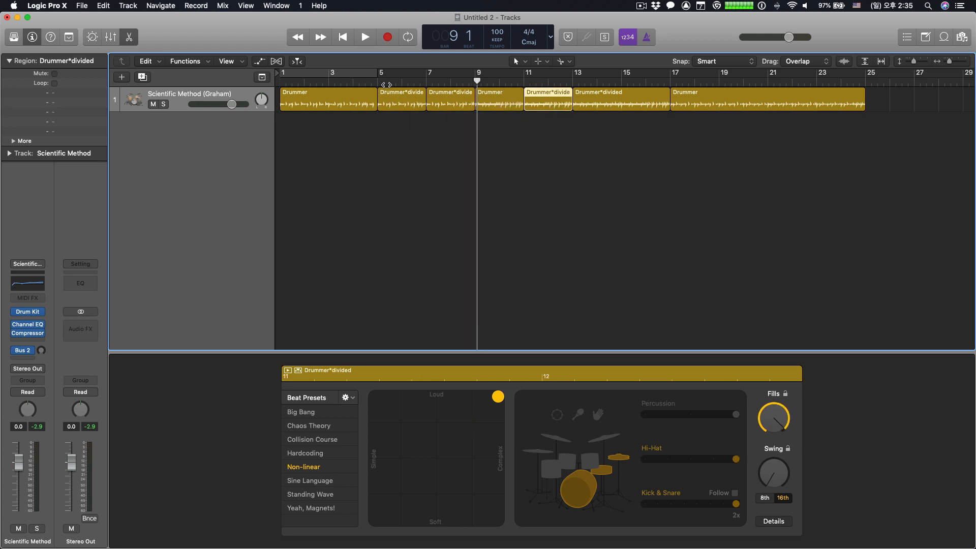
- Delete the region from bar 1 to 5 and every region from bar 11 onward
{"action": "left_click", "coordinate": [362, 97]}
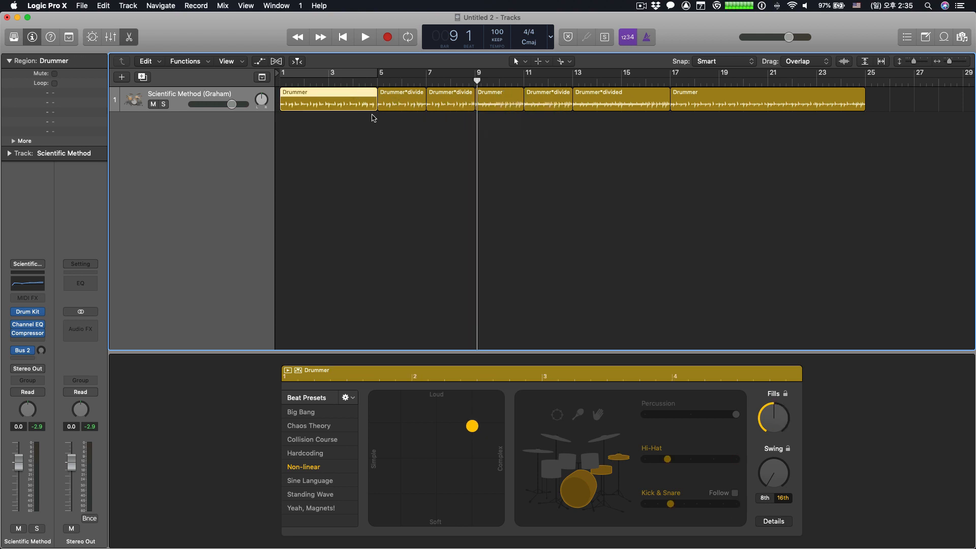
{"action": "key", "text": "Delete"}
{"action": "left_click_drag", "start_coordinate": [546, 122], "coordinate": [725, 140]}
{"action": "key", "text": "Delete"}
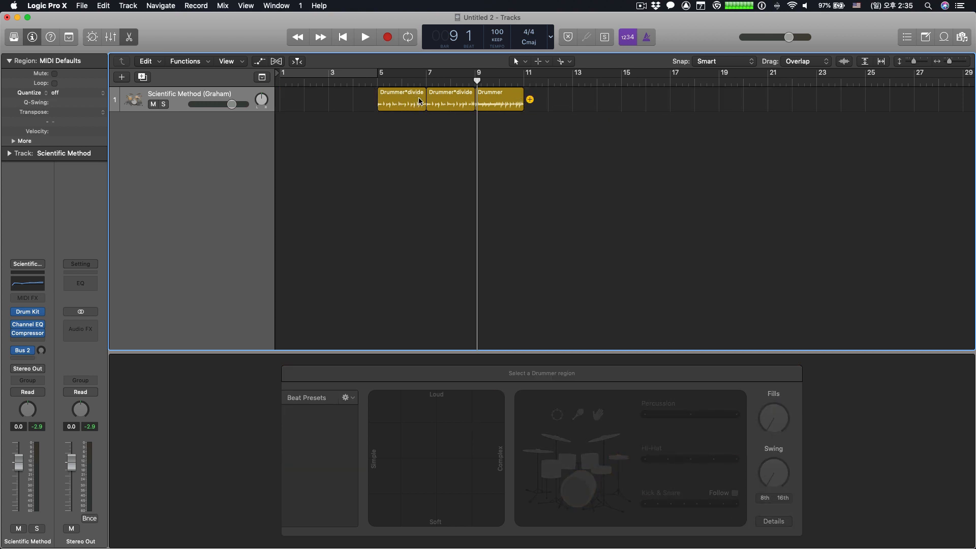
- Set Kick & Snare slightly above the middle for the bar 5 region and to half-time (1/2) for the bar 7 region
{"action": "left_click", "coordinate": [406, 93]}
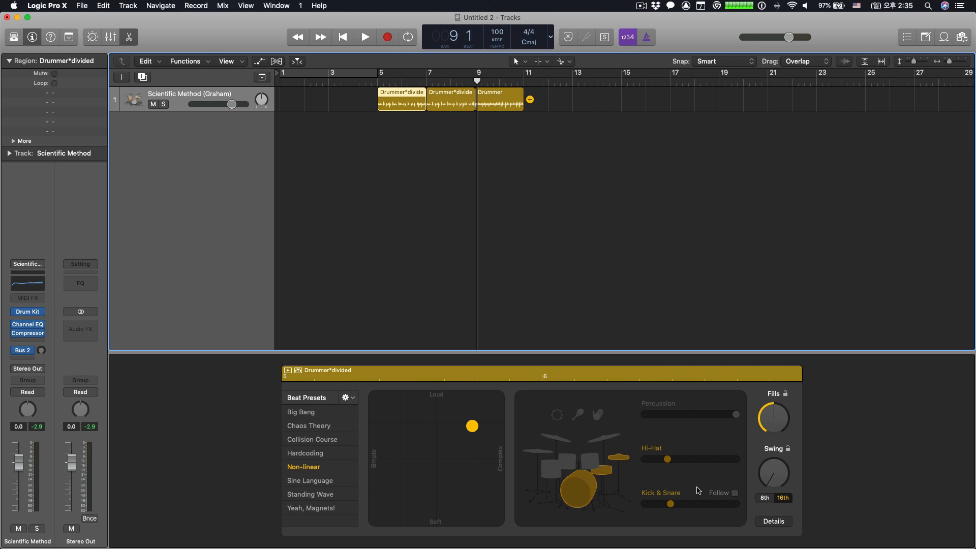
{"action": "left_click_drag", "start_coordinate": [674, 508], "coordinate": [697, 506]}
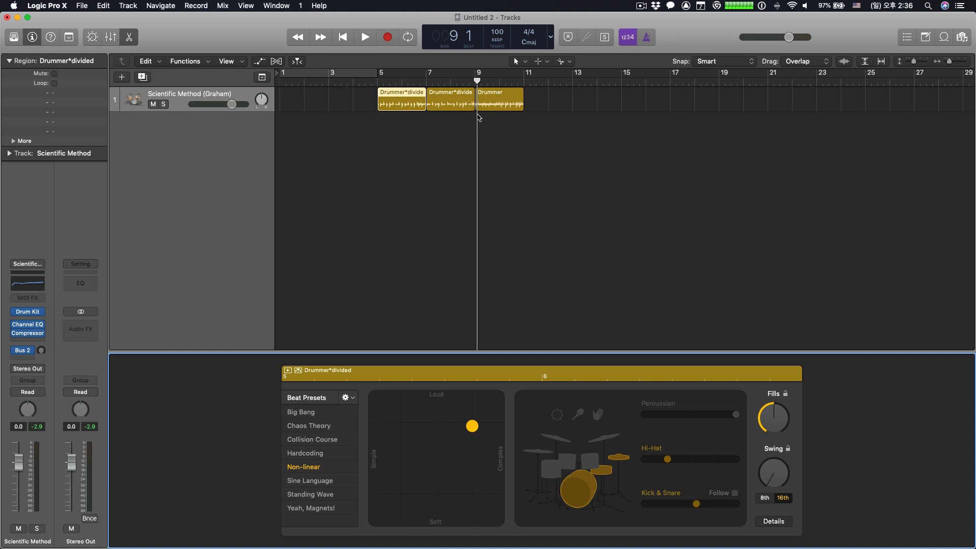
{"action": "left_click", "coordinate": [454, 95]}
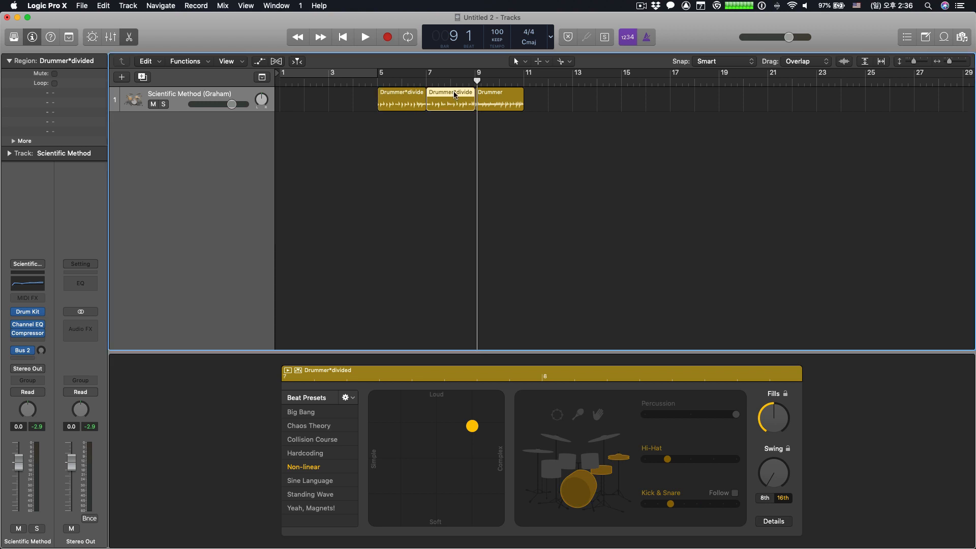
{"action": "left_click", "coordinate": [723, 503]}
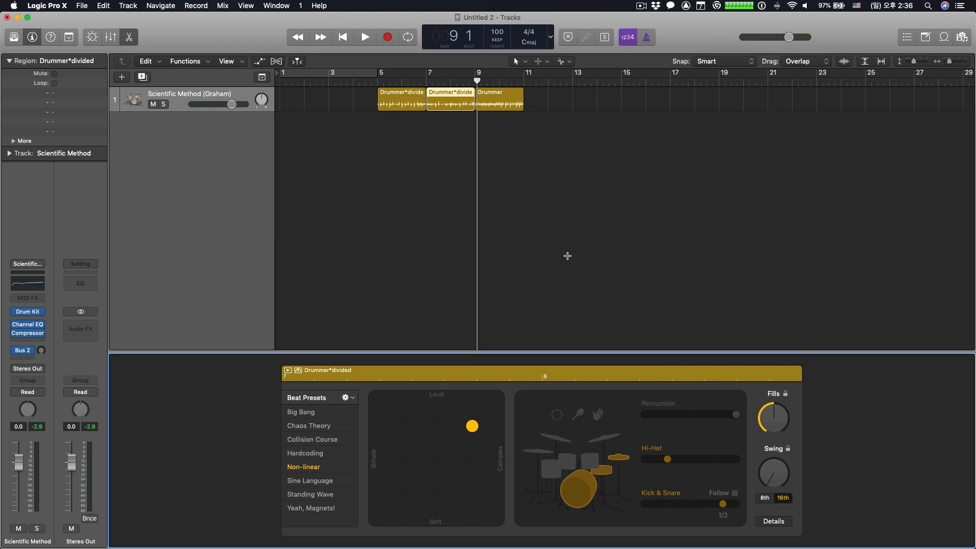
{"action": "left_click", "coordinate": [506, 96]}
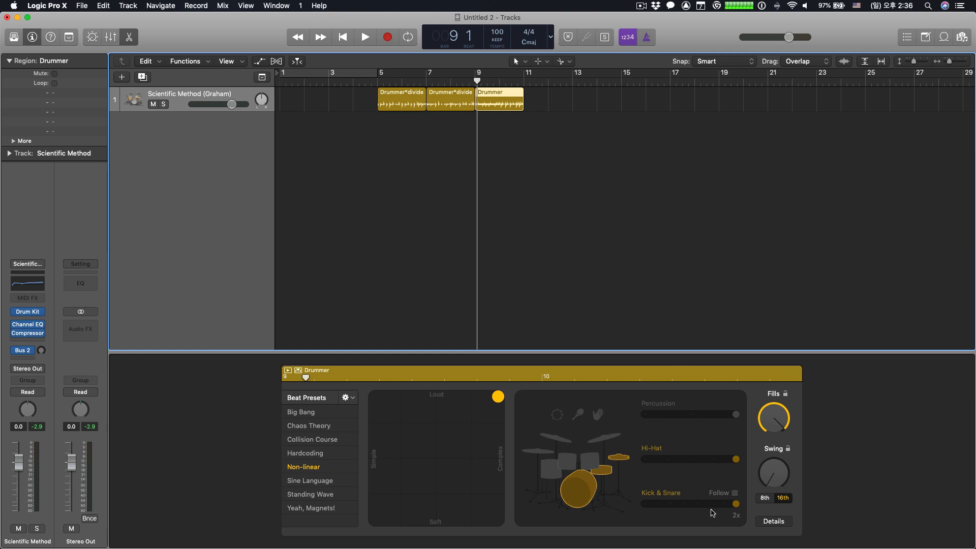
- Play the three drummer regions from bar 5 to compare the normal, half-time and double-time patterns
{"action": "left_click", "coordinate": [735, 503]}
{"action": "left_click", "coordinate": [384, 109]}
{"action": "key", "text": "space"}
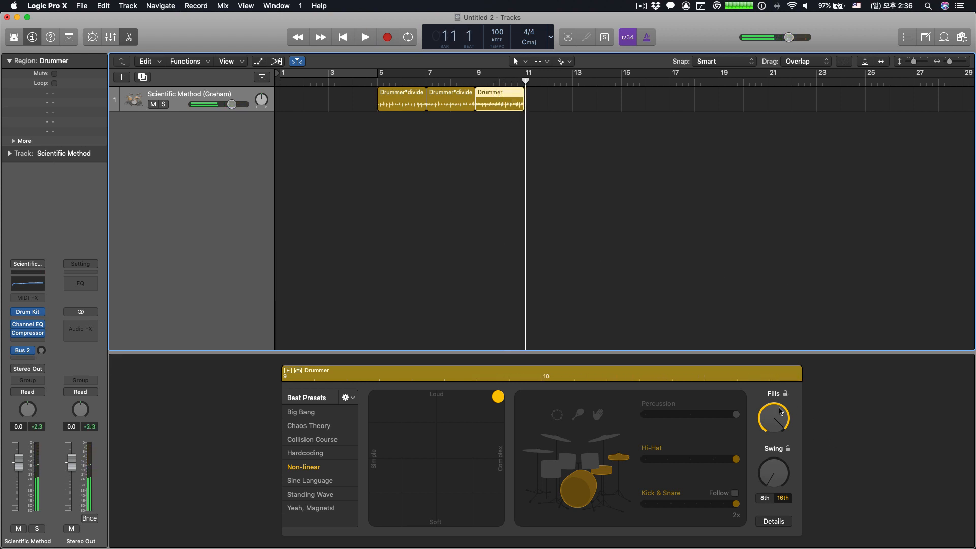
- Turn Fills down to minimum for the bar 9 region, replay from bar 5 and review each region's kick-and-snare setting
{"action": "left_click_drag", "start_coordinate": [776, 413], "coordinate": [813, 542]}
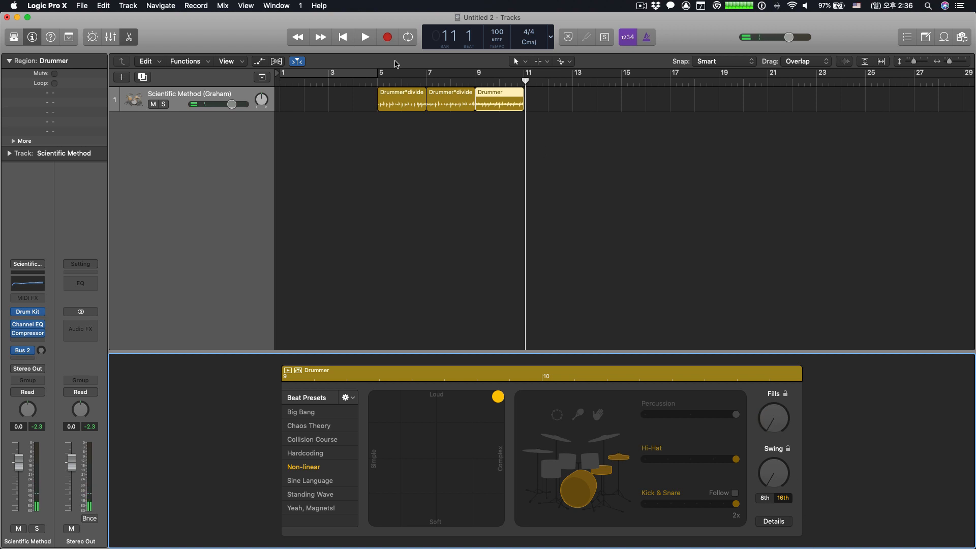
{"action": "double_click", "coordinate": [370, 80]}
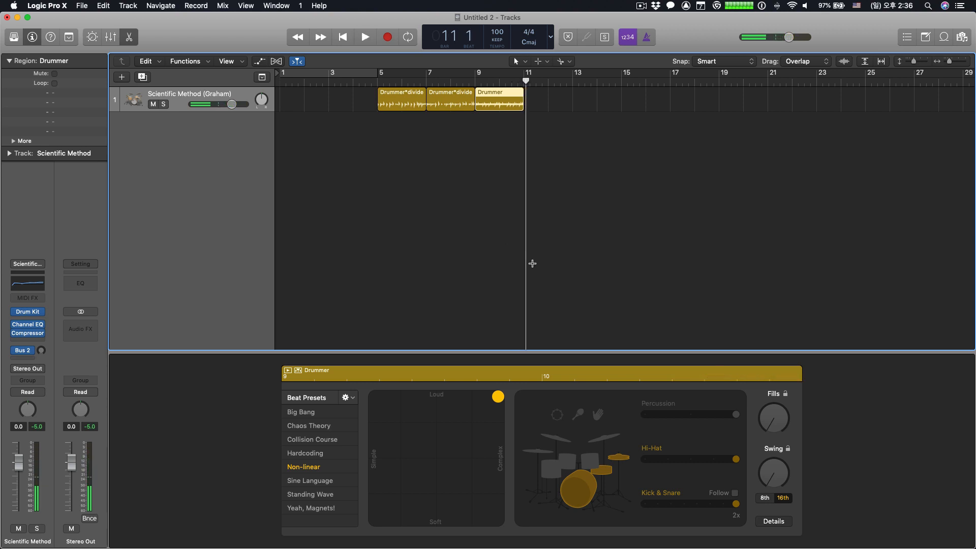
{"action": "left_click", "coordinate": [406, 93]}
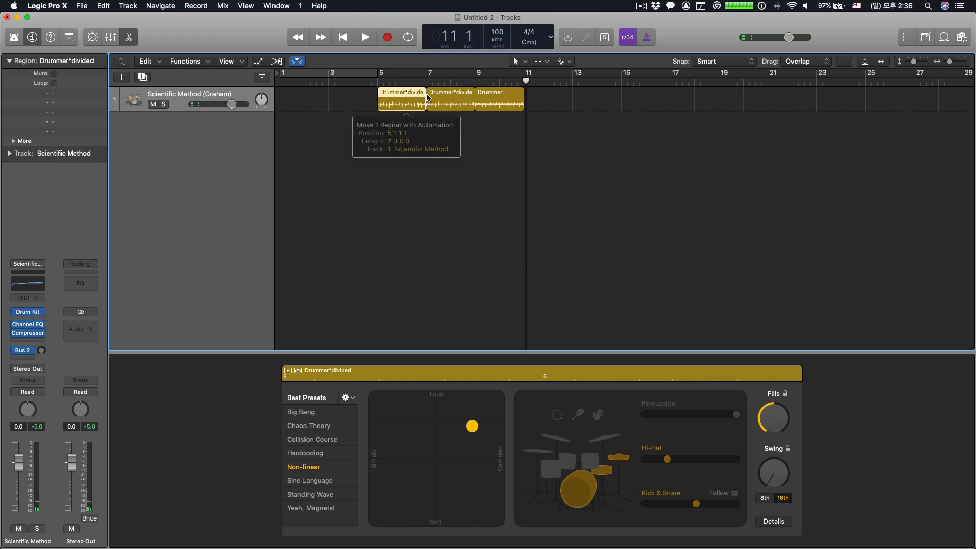
{"action": "left_click", "coordinate": [455, 93]}
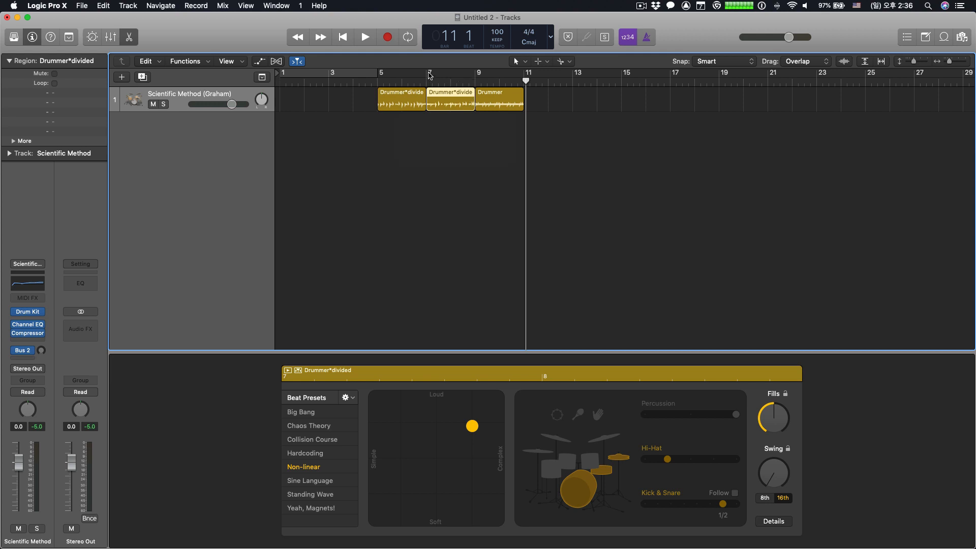
{"action": "left_click", "coordinate": [501, 94]}
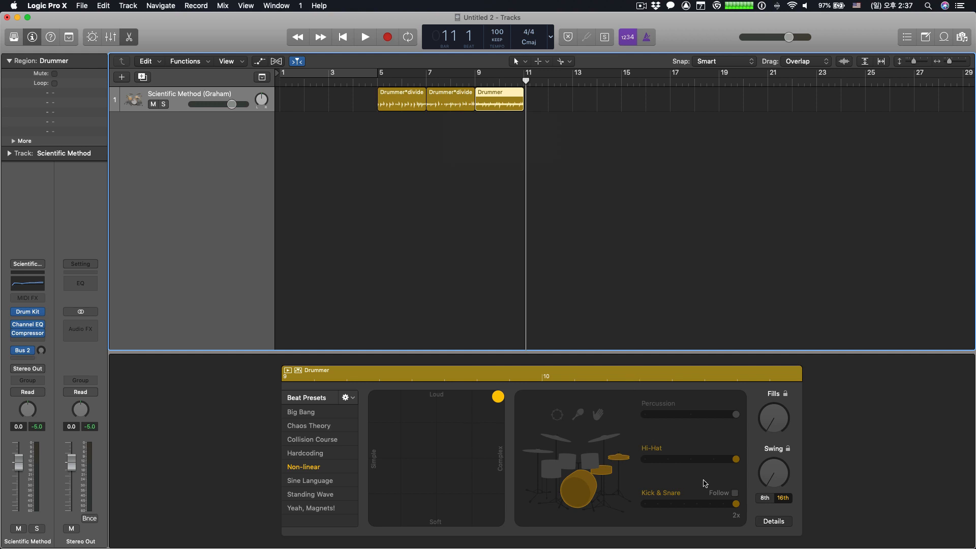
- Show the detail settings of the bar 9 region and preview that region on its own
{"action": "left_click", "coordinate": [782, 524]}
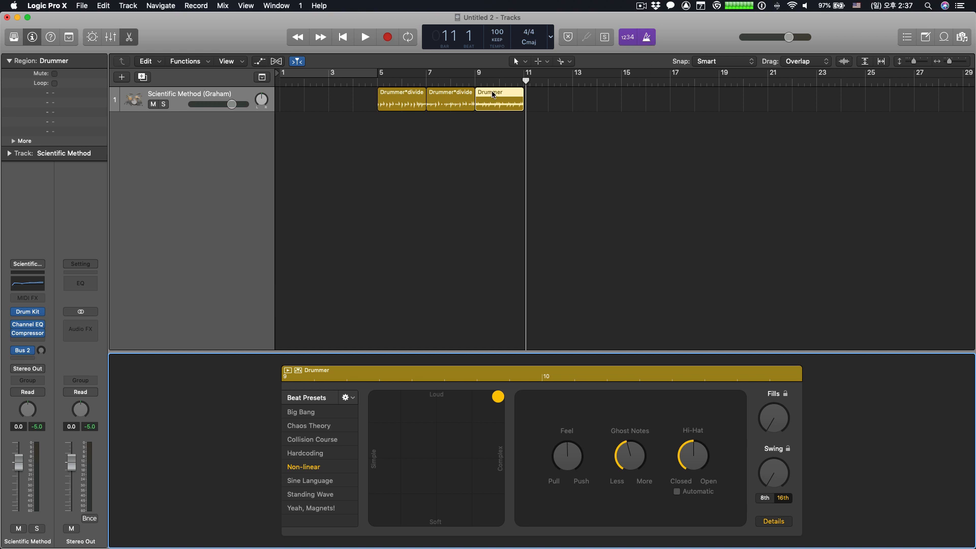
{"action": "left_click_drag", "start_coordinate": [492, 97], "coordinate": [496, 272]}
{"action": "left_click", "coordinate": [287, 370]}
{"action": "key", "text": "space"}
{"action": "left_click", "coordinate": [475, 83]}
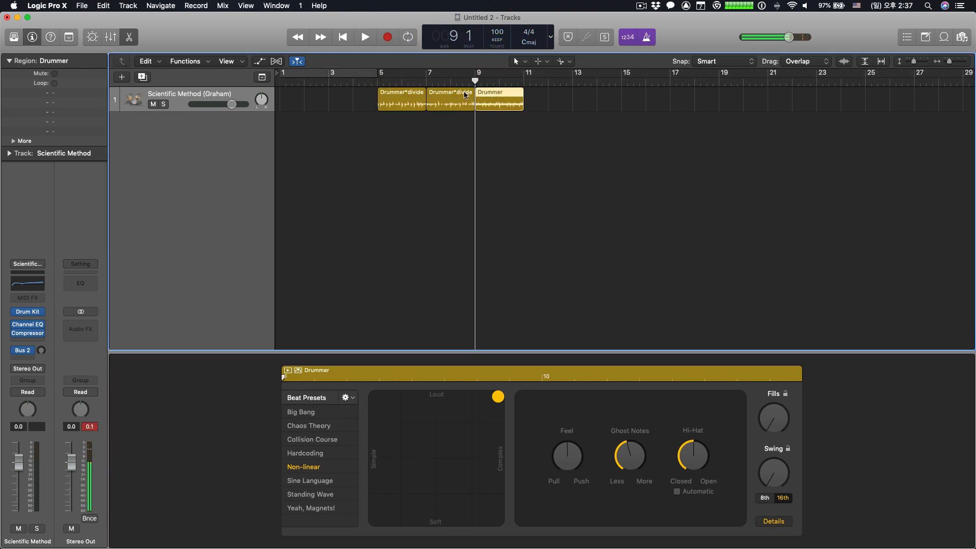
{"action": "left_click", "coordinate": [288, 370]}
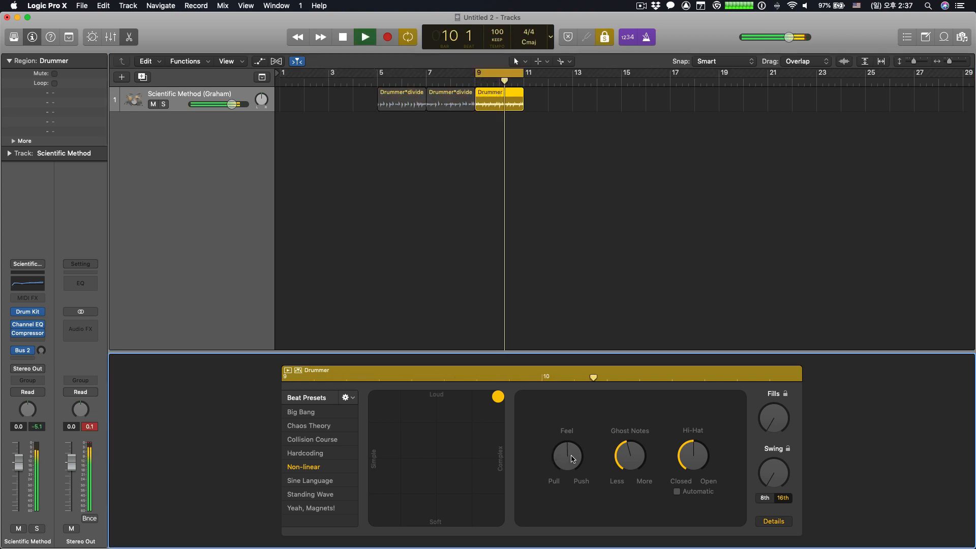
{"action": "key", "text": "space"}
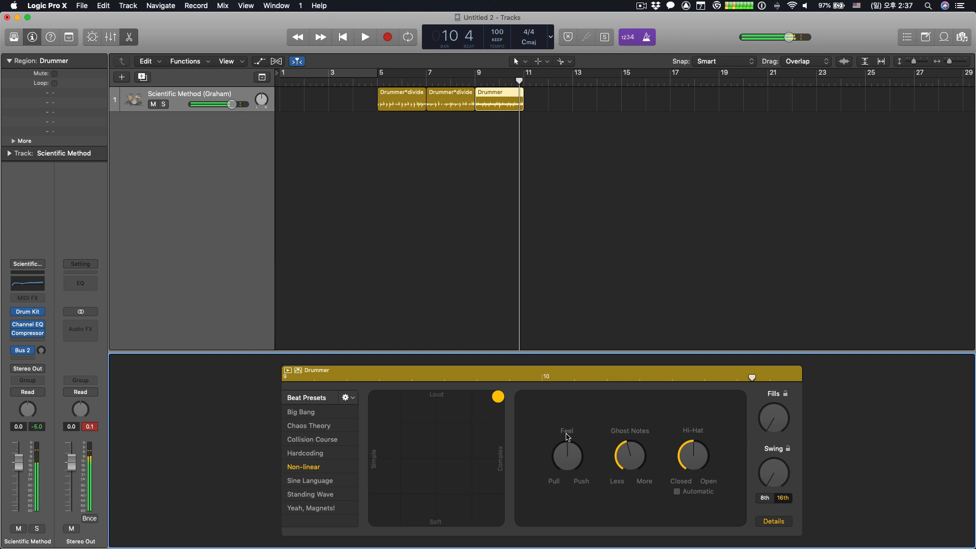
- Set the bar 9 region's Feel fully to Push and preview the region
{"action": "left_click_drag", "start_coordinate": [571, 458], "coordinate": [576, 413]}
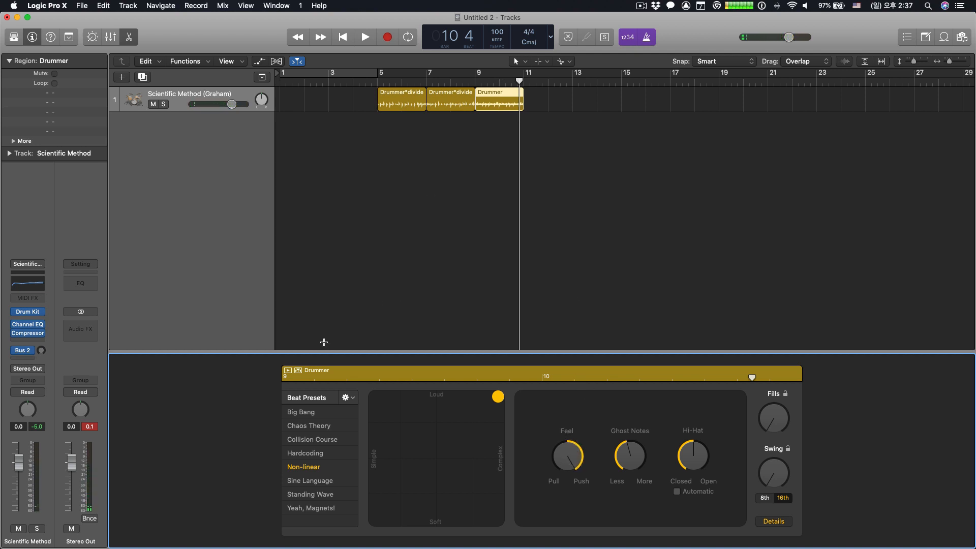
{"action": "left_click", "coordinate": [287, 370]}
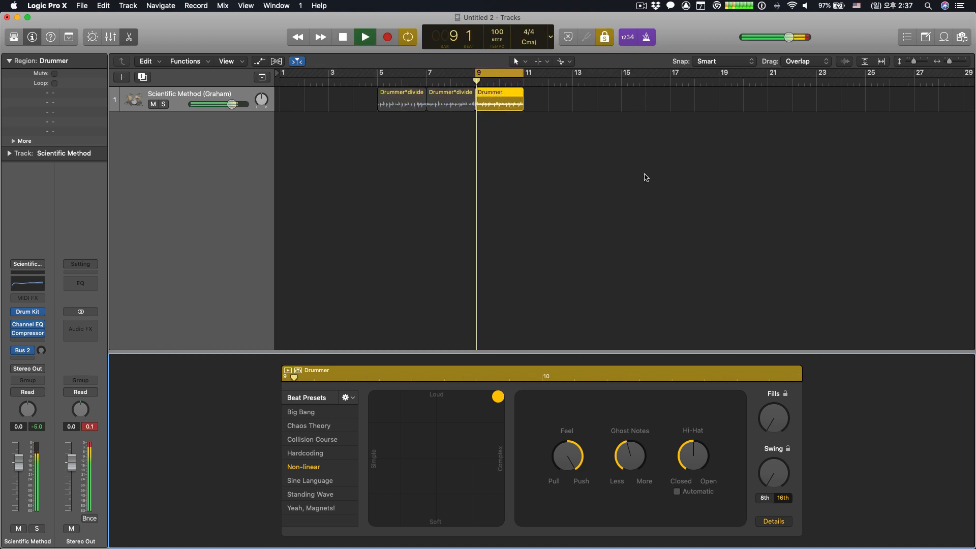
{"action": "key", "text": "space"}
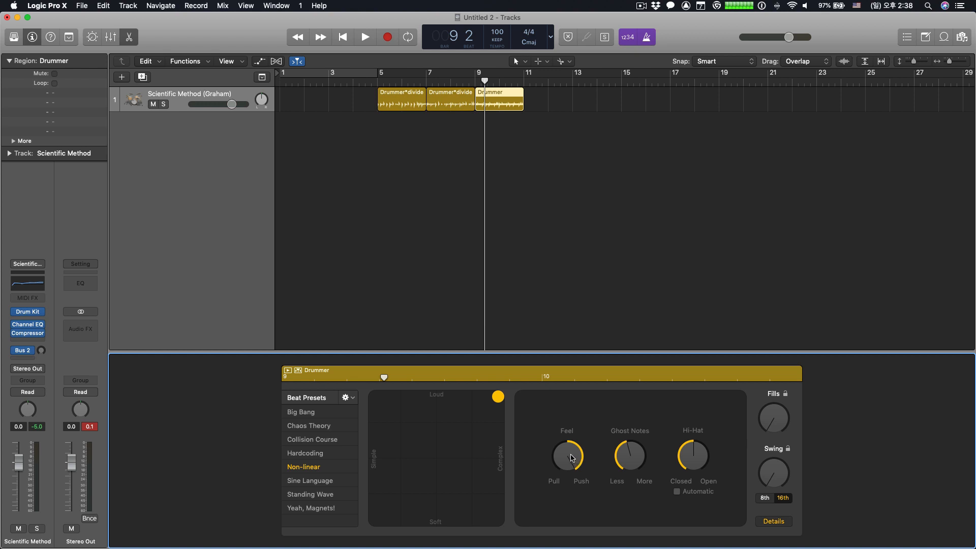
- Set the bar 9 region's Feel fully to Pull and play the region
{"action": "left_click_drag", "start_coordinate": [567, 460], "coordinate": [572, 548]}
{"action": "mouse_move", "coordinate": [557, 100]}
{"action": "key", "text": "space"}
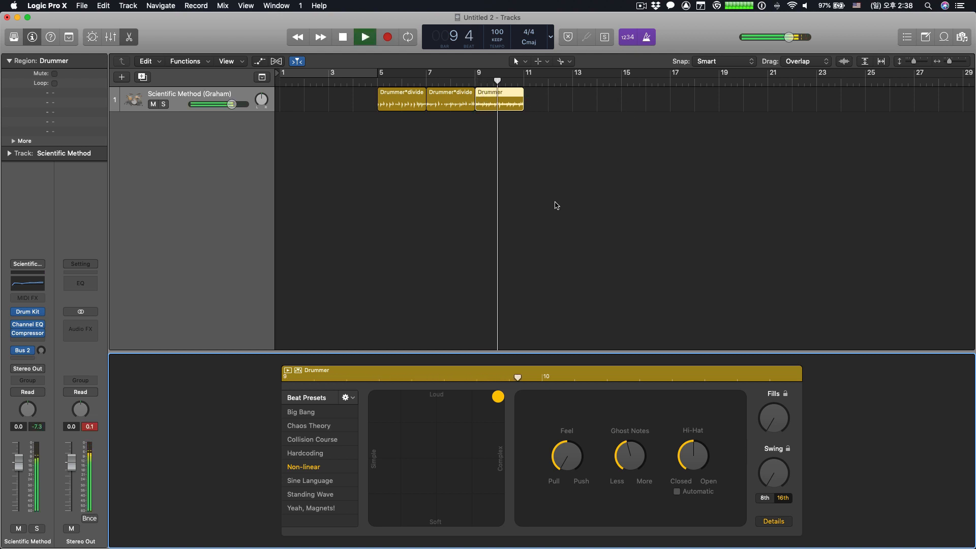
{"action": "key", "text": "space"}
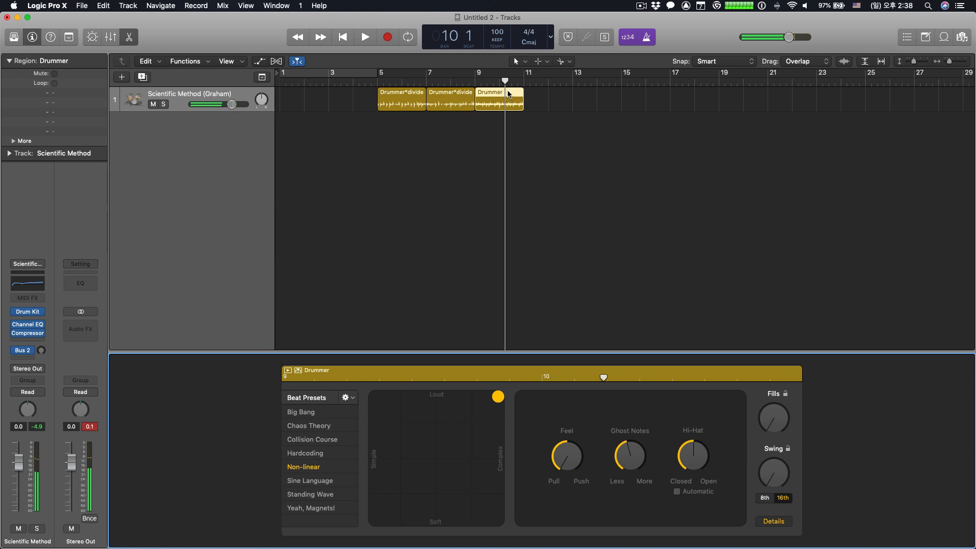
- Cycle bars 7 to 9, set the bar 7 region's Feel fully to Pull and play it
{"action": "left_click", "coordinate": [444, 95]}
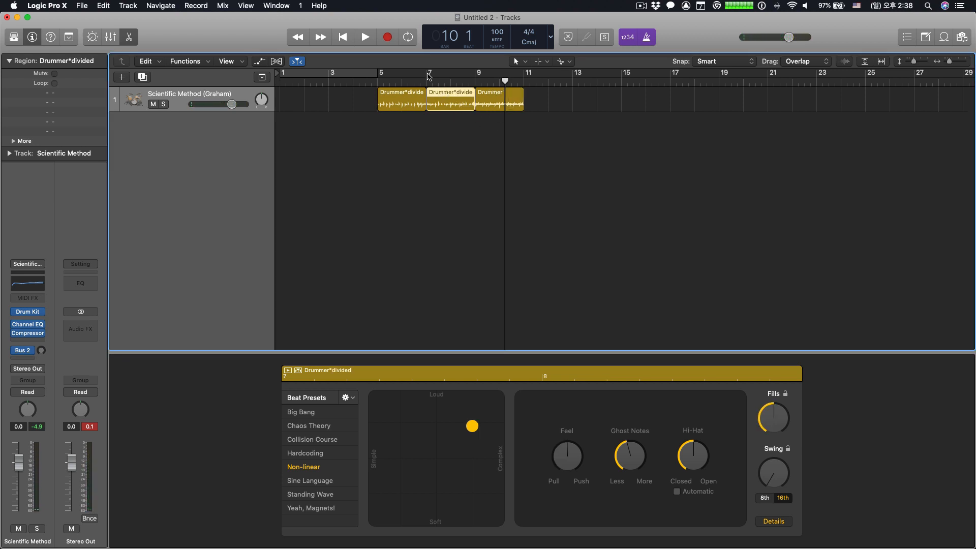
{"action": "left_click", "coordinate": [431, 73]}
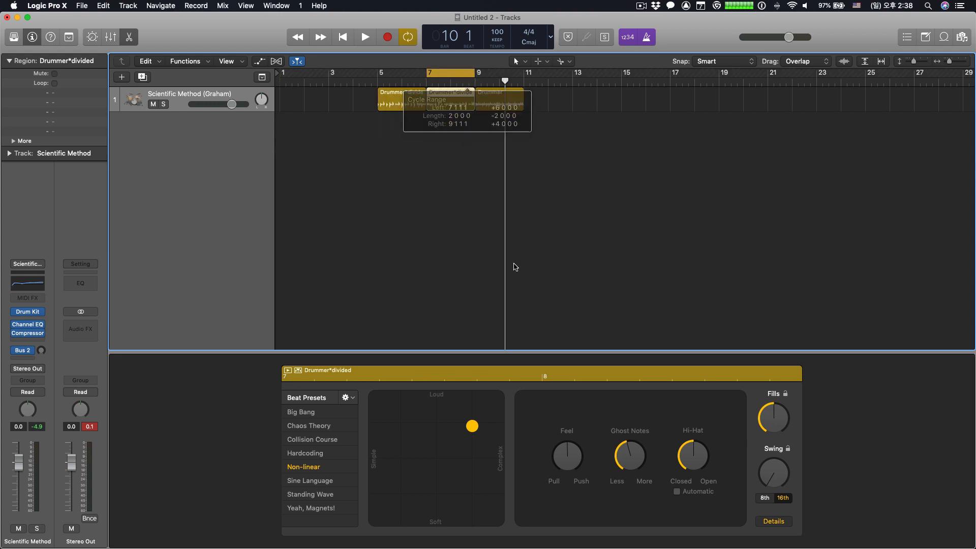
{"action": "left_click_drag", "start_coordinate": [566, 461], "coordinate": [566, 480]}
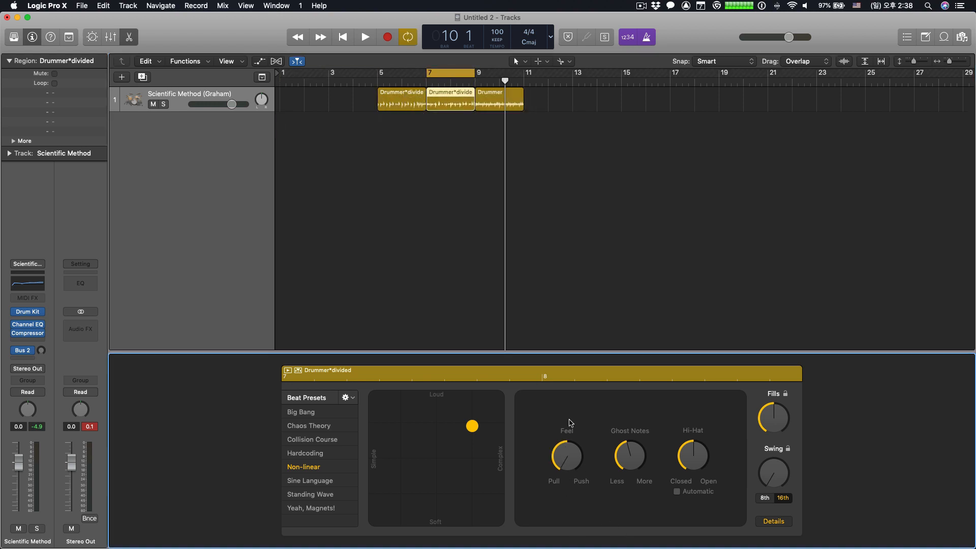
{"action": "key", "text": "space"}
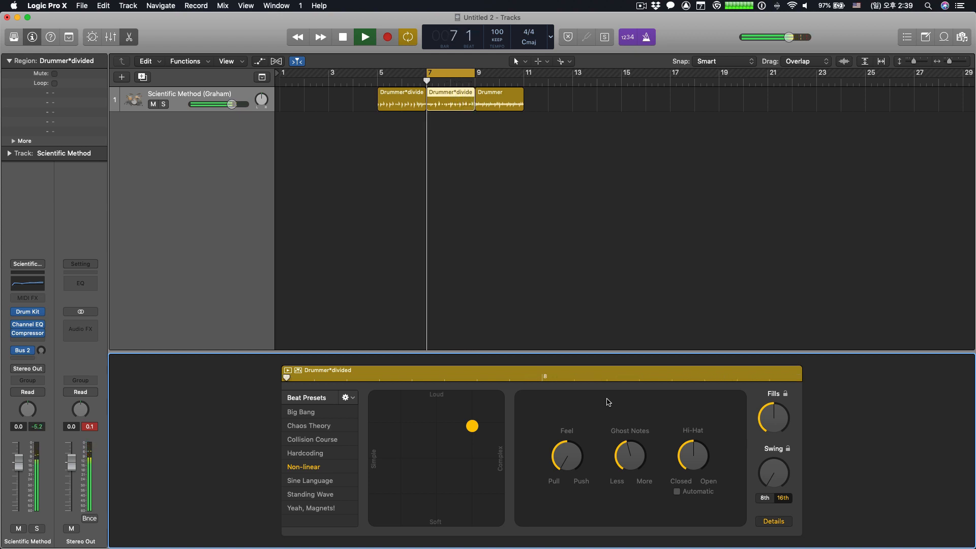
{"action": "key", "text": "space"}
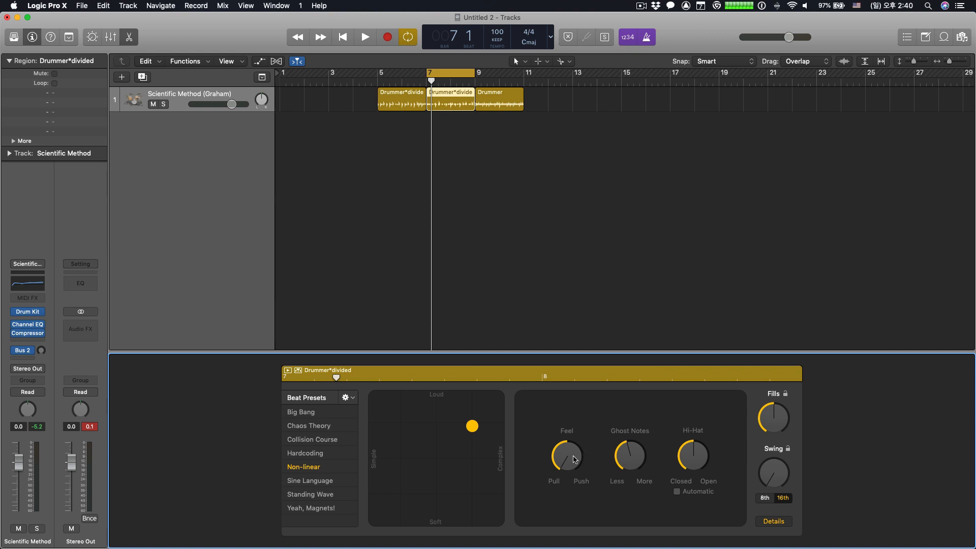
- Return the bar 7 region's Feel to about the centre, raise its Ghost Notes and preview the groove
{"action": "left_click_drag", "start_coordinate": [574, 458], "coordinate": [582, 399]}
{"action": "mouse_move", "coordinate": [581, 395]}
{"action": "left_mouse_down"}
{"action": "mouse_move", "coordinate": [584, 408]}
{"action": "mouse_move", "coordinate": [584, 393]}
{"action": "left_mouse_up"}
{"action": "left_click_drag", "start_coordinate": [629, 453], "coordinate": [637, 419]}
{"action": "key", "text": "space"}
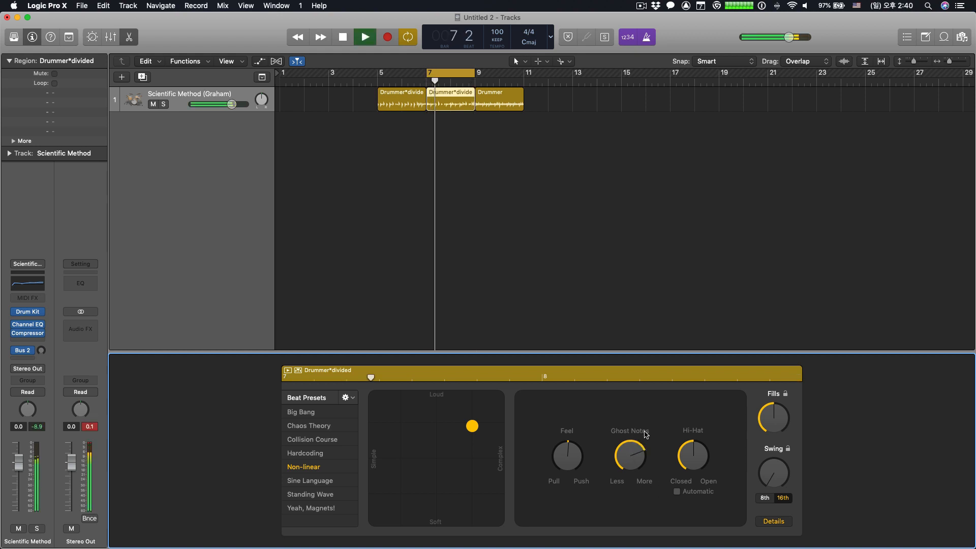
{"action": "left_click", "coordinate": [774, 520]}
{"action": "key", "text": "space"}
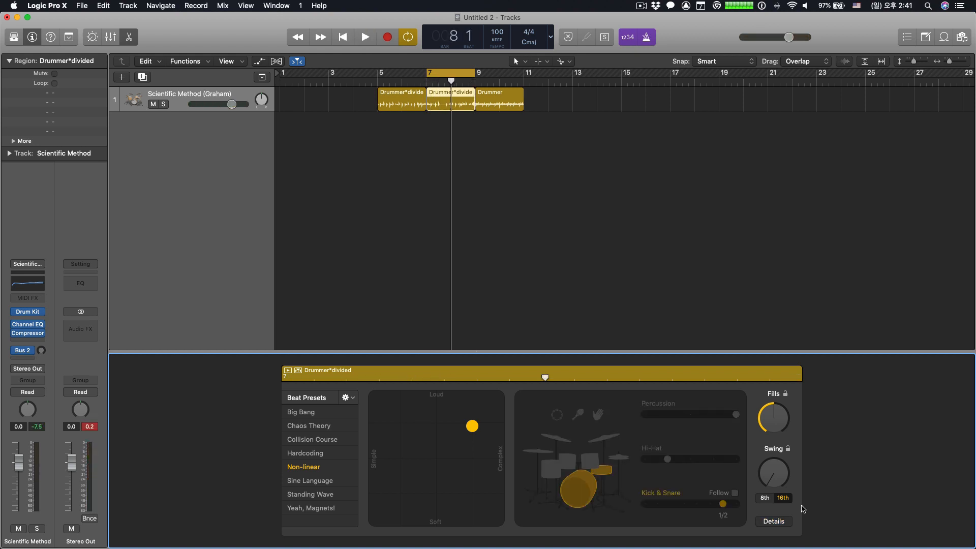
- Turn off automatic Hi-Hat control in the bar 7 region's details and return to the drum kit view
{"action": "left_click", "coordinate": [772, 522]}
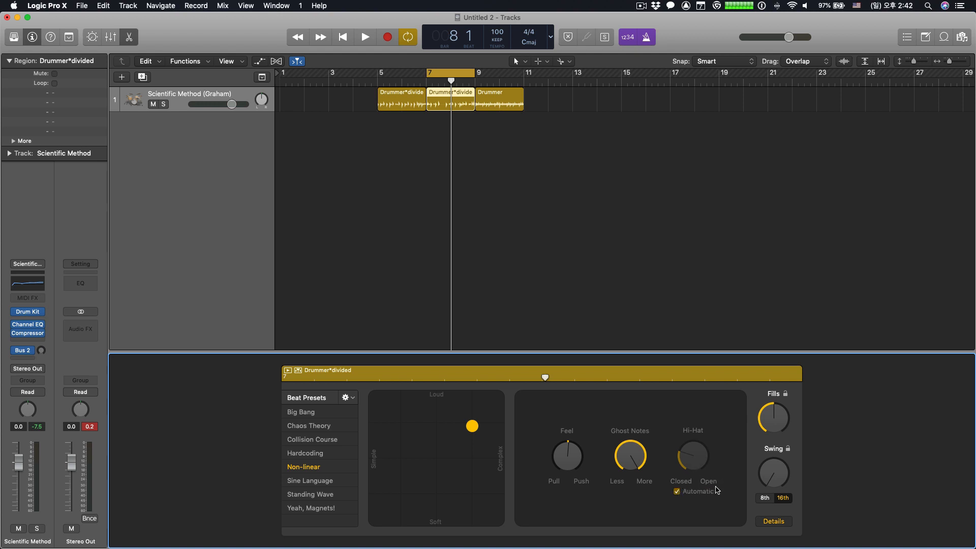
{"action": "left_click", "coordinate": [678, 491]}
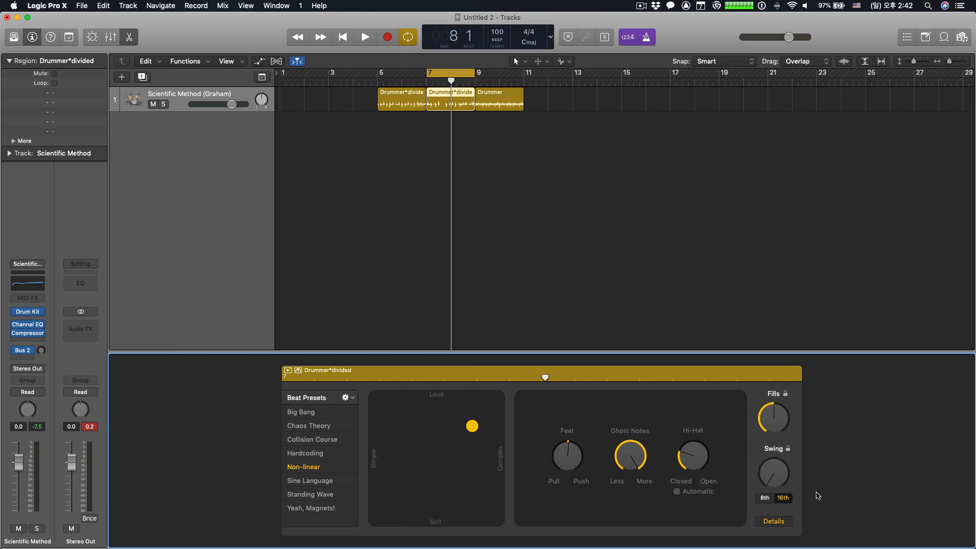
{"action": "left_click", "coordinate": [774, 520]}
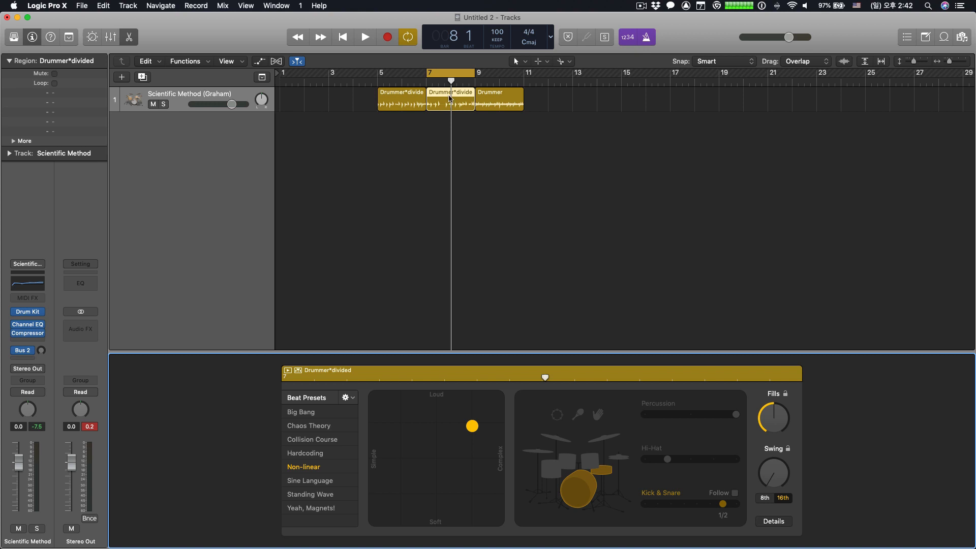
- Add a new Software Instrument track below the drummer track
{"action": "left_click", "coordinate": [168, 96]}
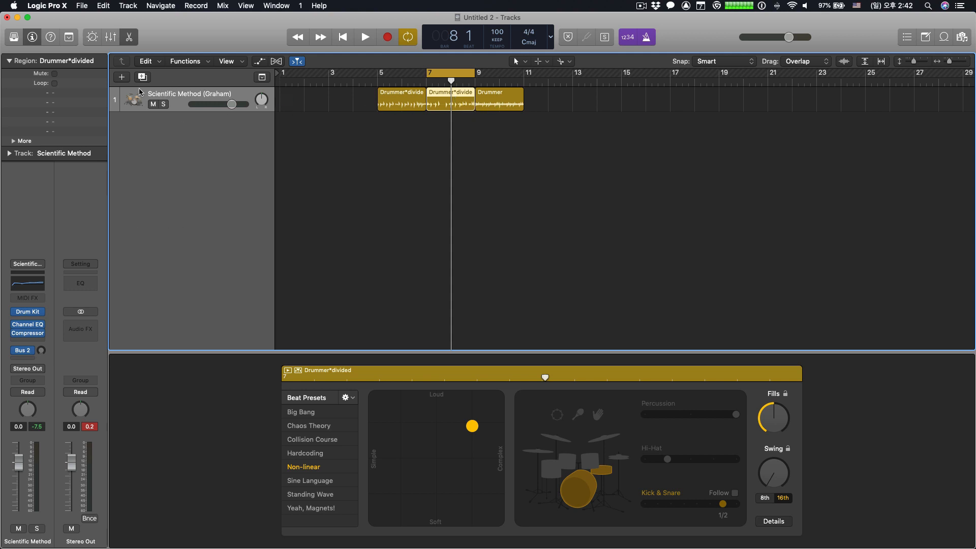
{"action": "left_click", "coordinate": [122, 78]}
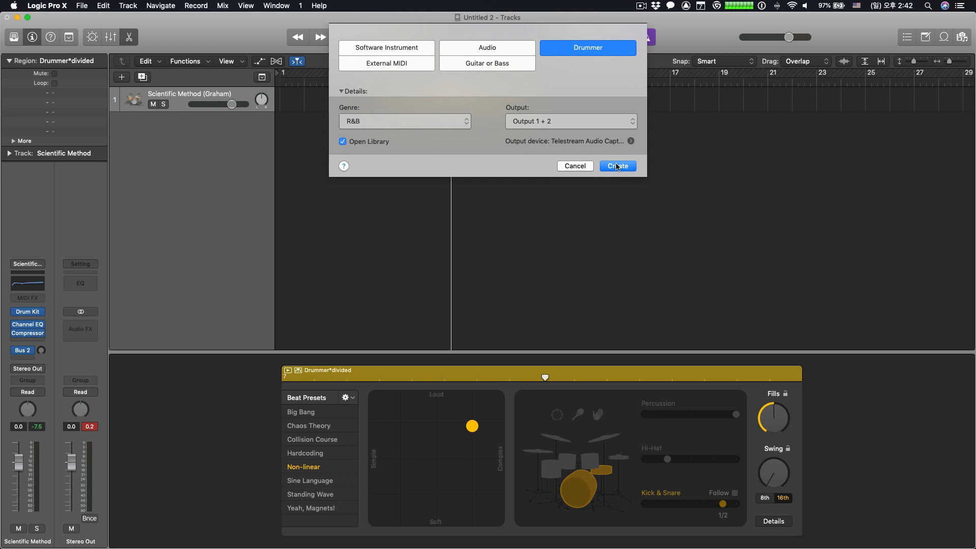
{"action": "left_click", "coordinate": [421, 51]}
{"action": "left_click", "coordinate": [625, 179]}
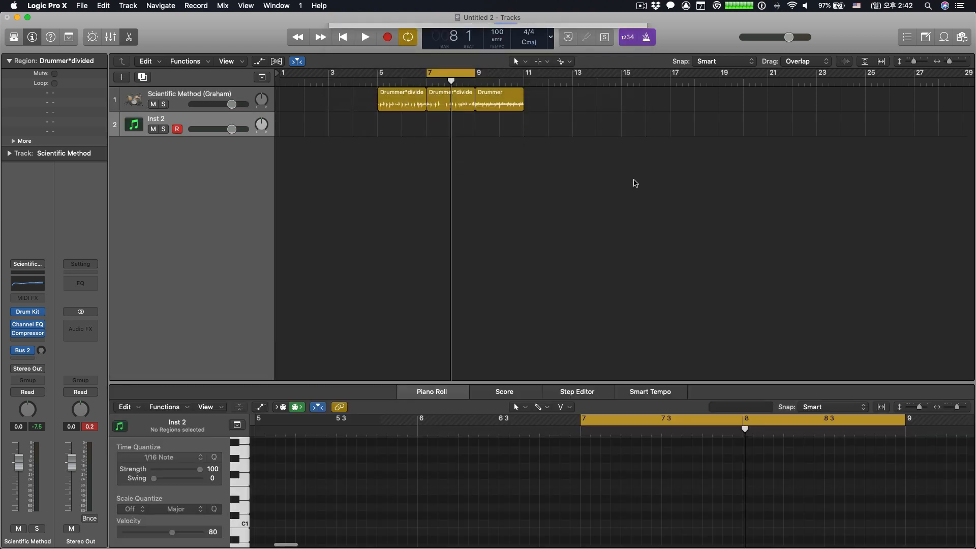
- Move the bar 7 drummer region onto the new instrument track as MIDI and play it from bar 7
{"action": "left_click", "coordinate": [451, 95]}
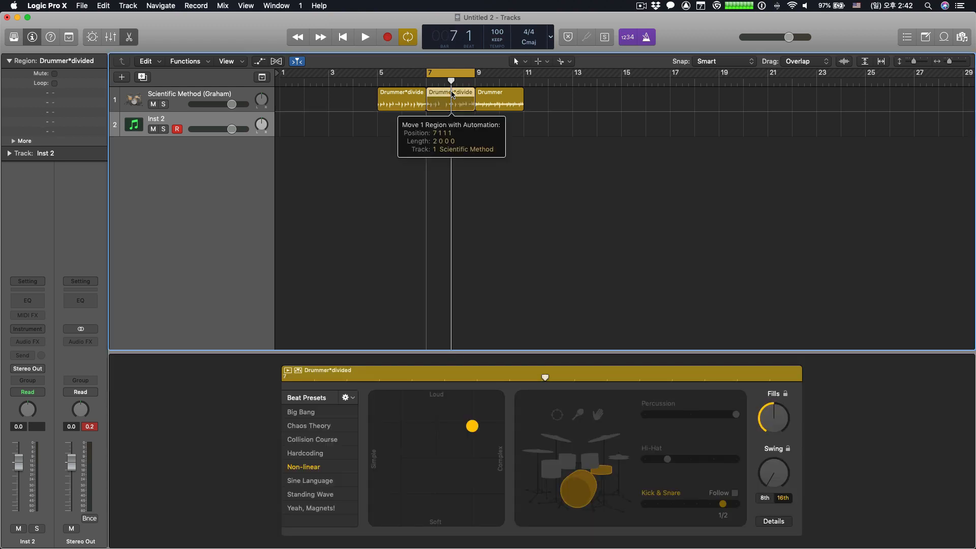
{"action": "left_click_drag", "start_coordinate": [452, 95], "coordinate": [453, 128]}
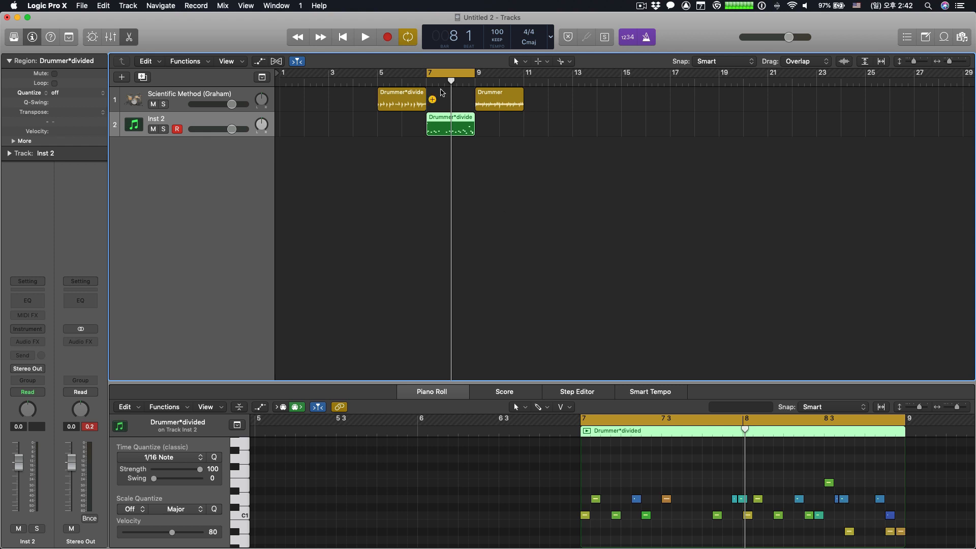
{"action": "left_click", "coordinate": [420, 80]}
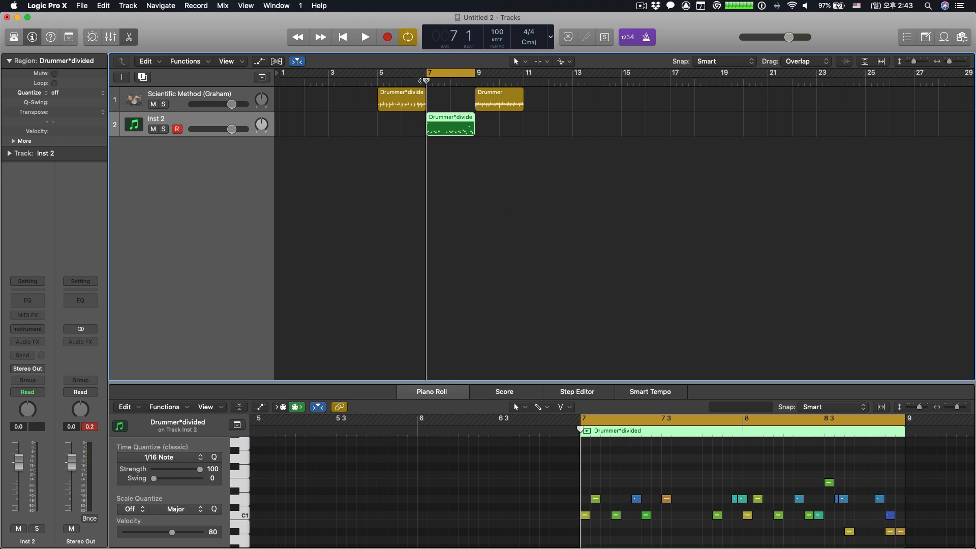
{"action": "key", "text": "space"}
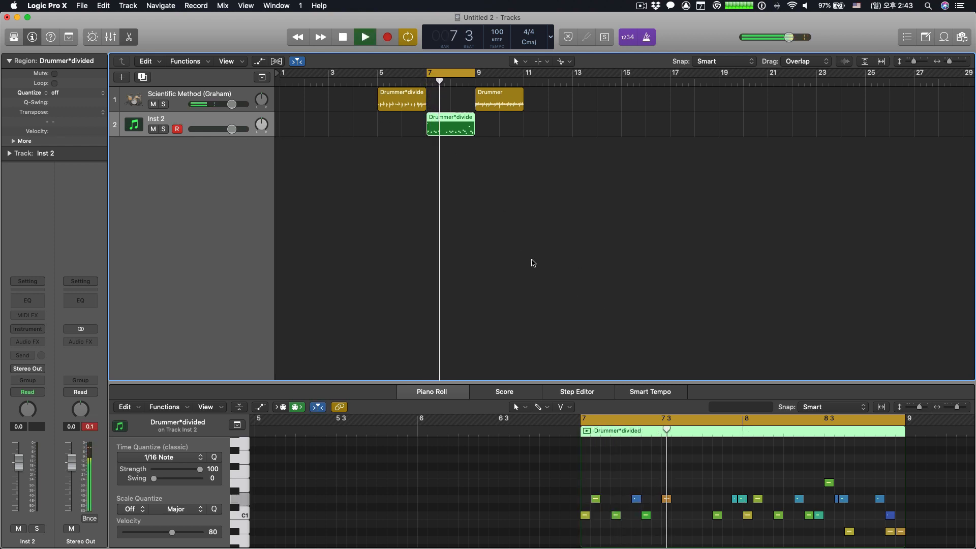
{"action": "key", "text": "space"}
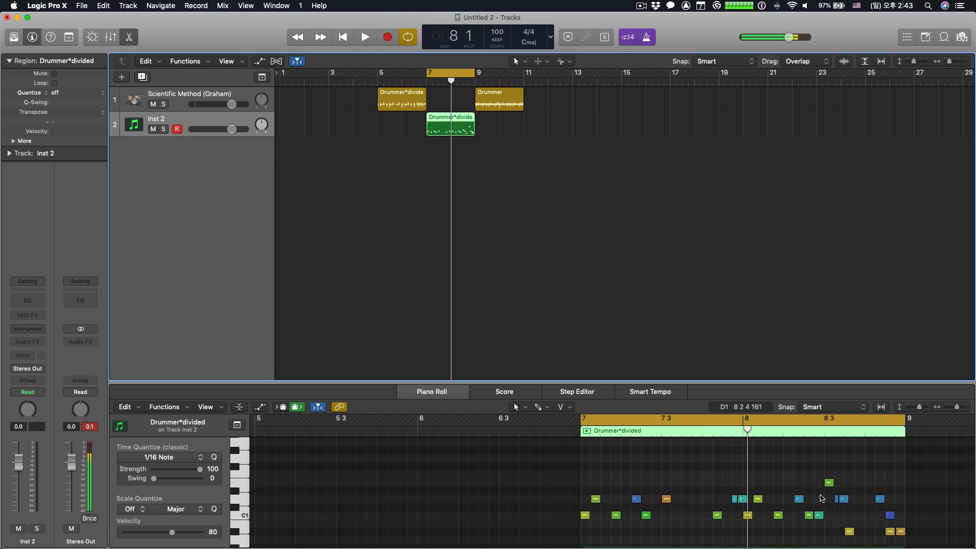
- Load the stereo version of Drum Kit Designer as the instrument on the Inst 2 track
{"action": "scroll", "coordinate": [822, 497], "scroll_direction": "down", "scroll_amount": 3}
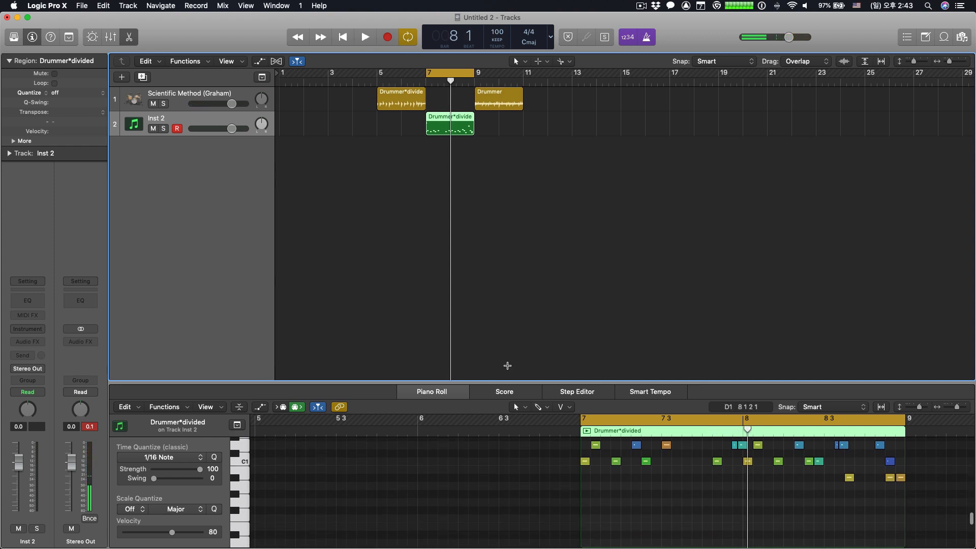
{"action": "scroll", "coordinate": [505, 365], "scroll_direction": "right", "scroll_amount": 1}
{"action": "left_click", "coordinate": [37, 328]}
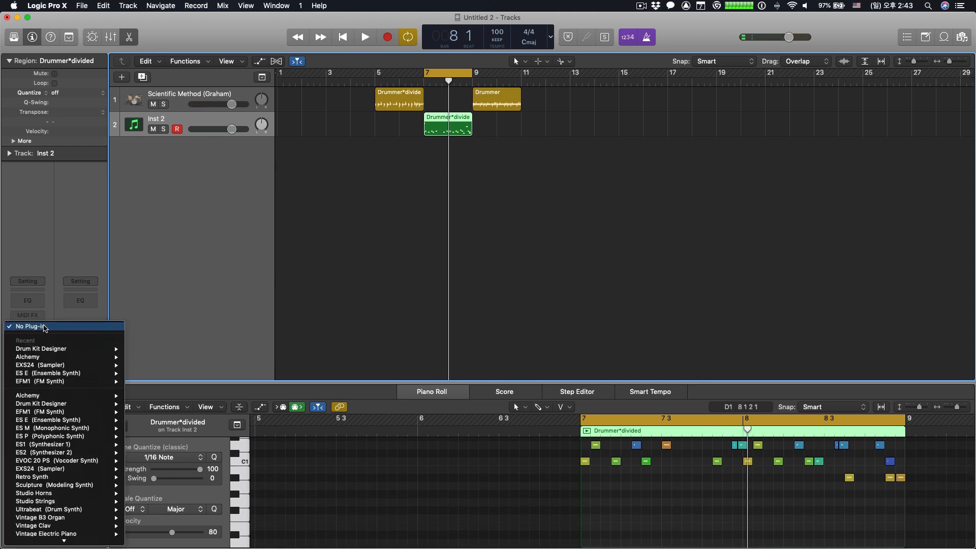
{"action": "mouse_move", "coordinate": [79, 354]}
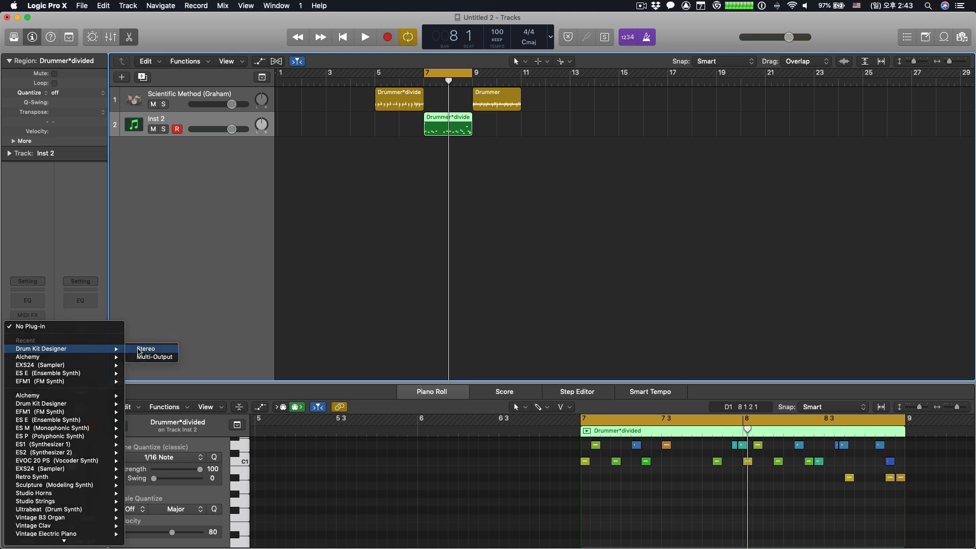
{"action": "left_click", "coordinate": [137, 349]}
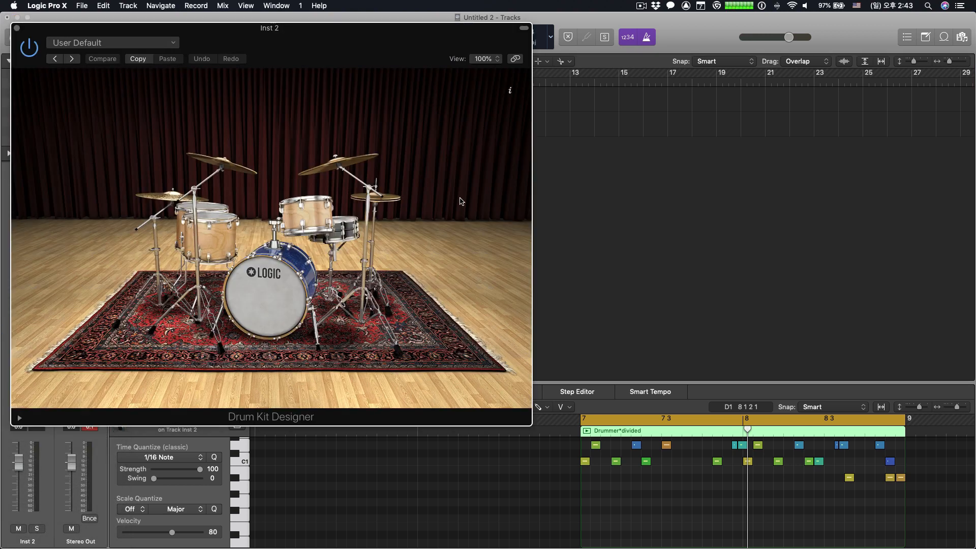
- Audition the converted MIDI region through the drum kit, close the instrument window and stop playback
{"action": "key", "text": "space"}
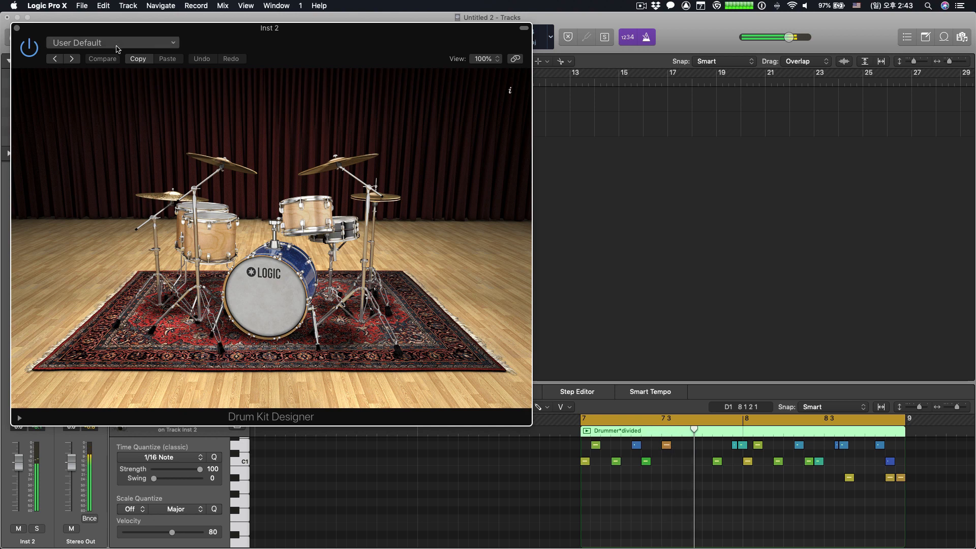
{"action": "left_click", "coordinate": [17, 28]}
{"action": "key", "text": "space"}
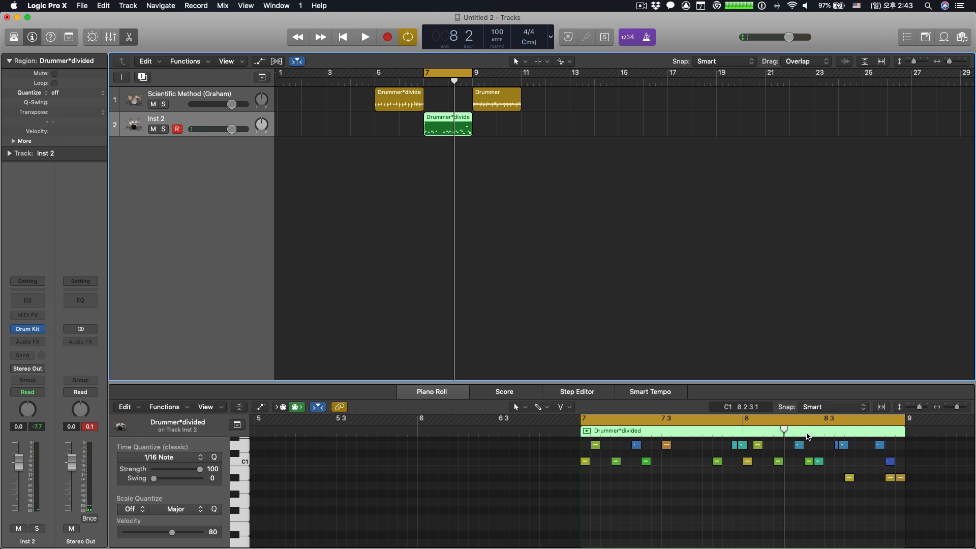
- Enlarge the Piano Roll to show more of the region's drum note lanes, and turn off the cycle range over bars 7 to 9
{"action": "left_click_drag", "start_coordinate": [815, 382], "coordinate": [816, 197]}
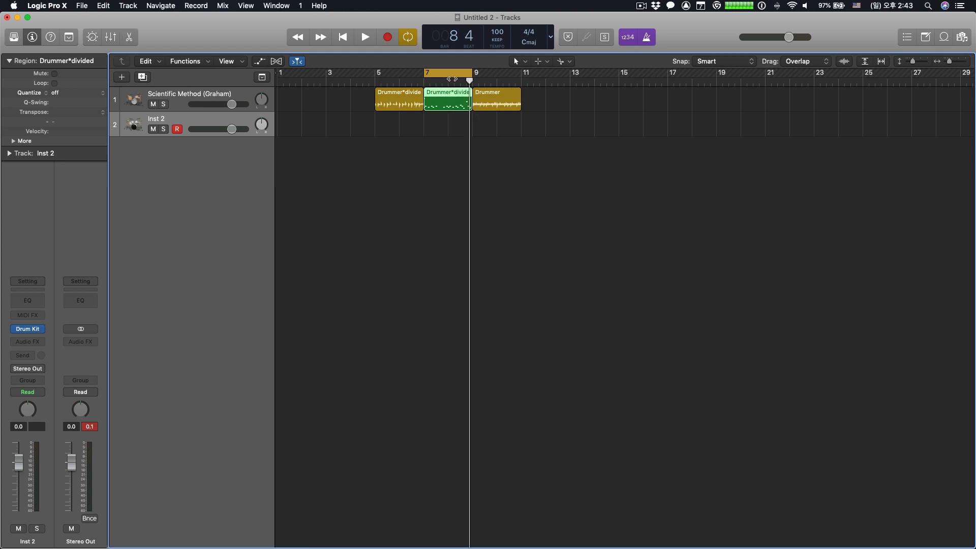
{"action": "left_click", "coordinate": [452, 74]}
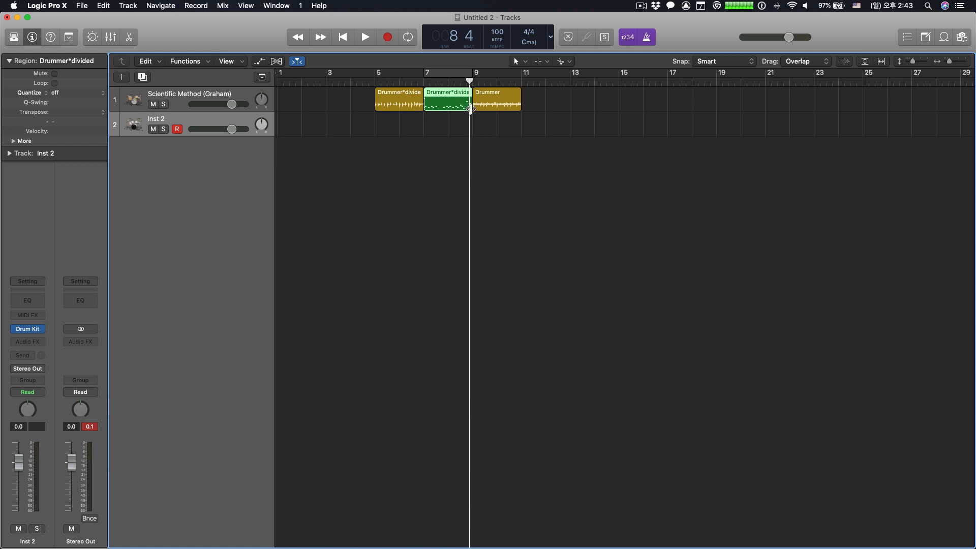